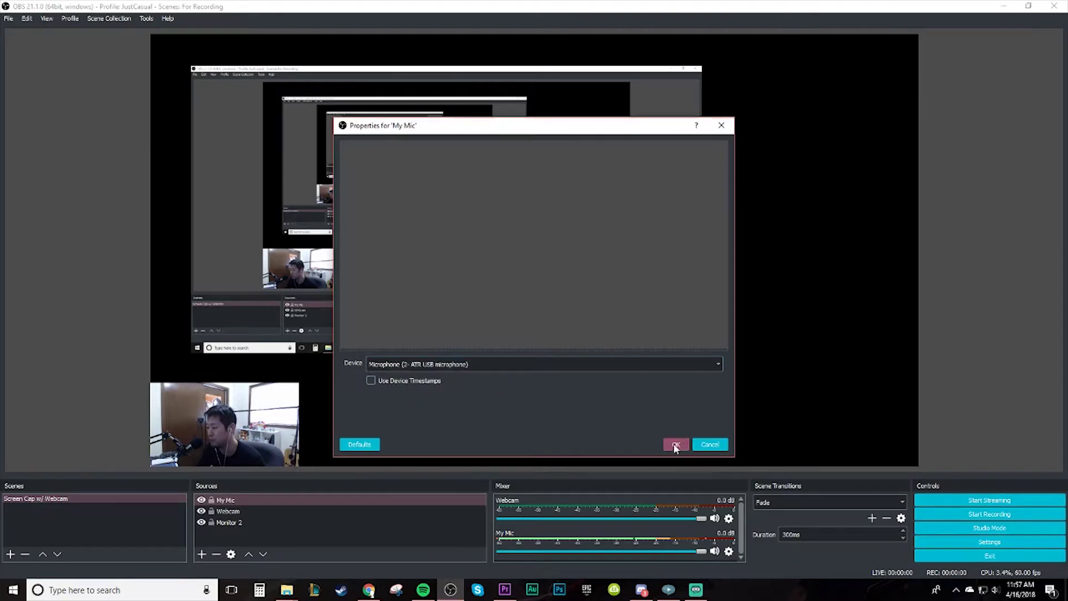
Accept the My Mic source with the ATR USB microphone device and enlarge the mixer area below the preview
click(675, 444)
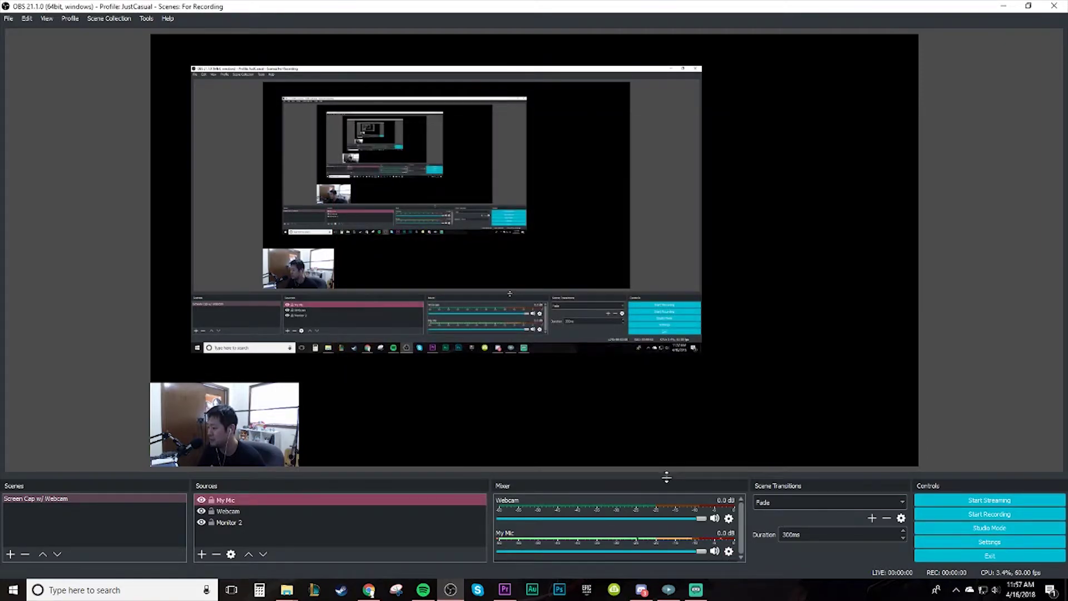
drag(665, 478, 670, 408)
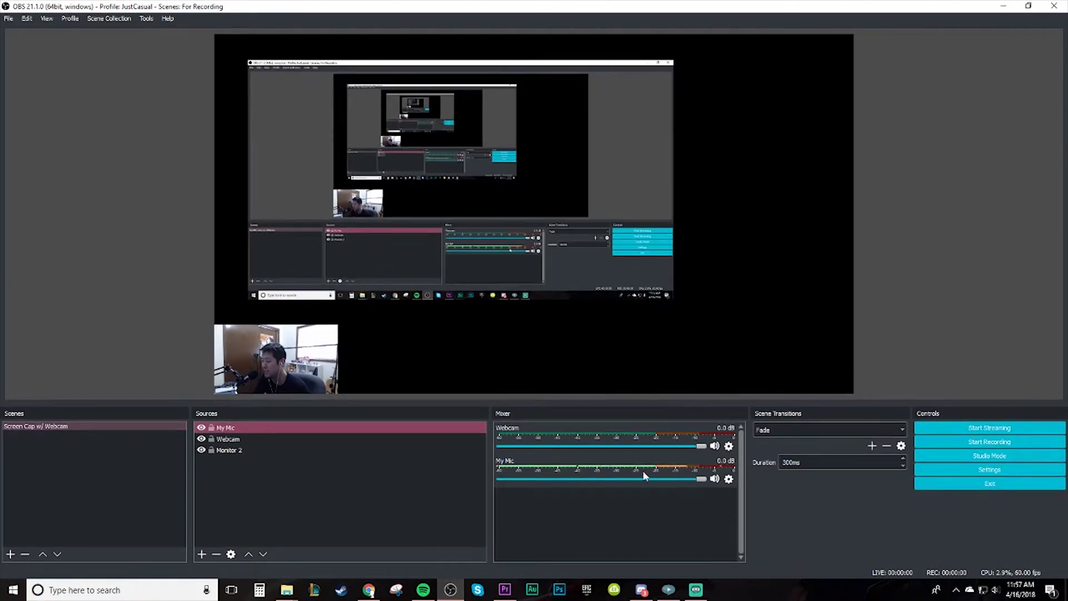
drag(702, 479, 658, 489)
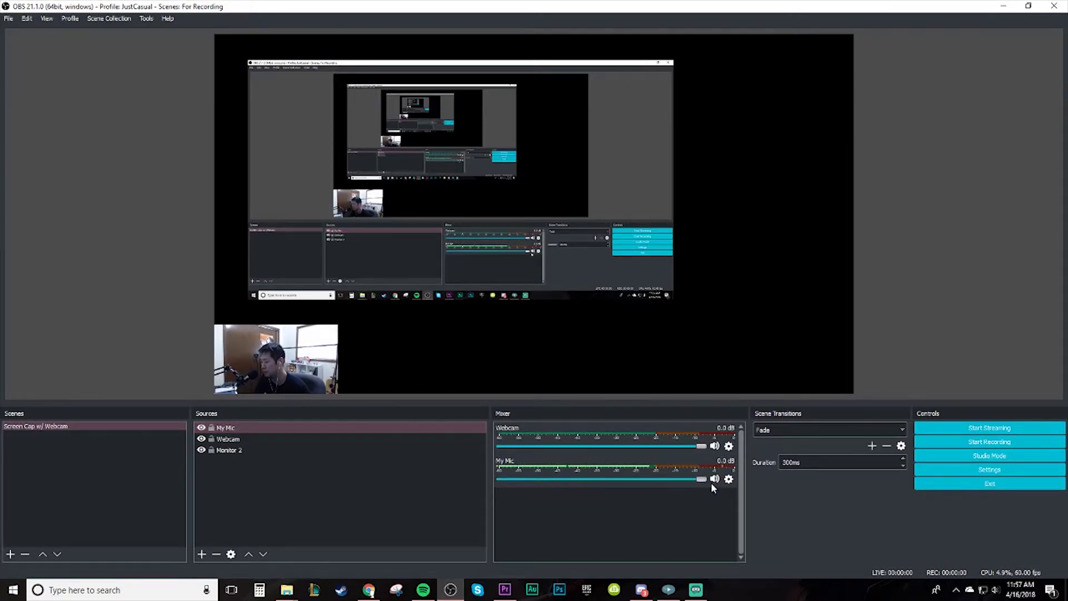
Mute the Webcam audio in the mixer and clear the selection in the source list
click(715, 447)
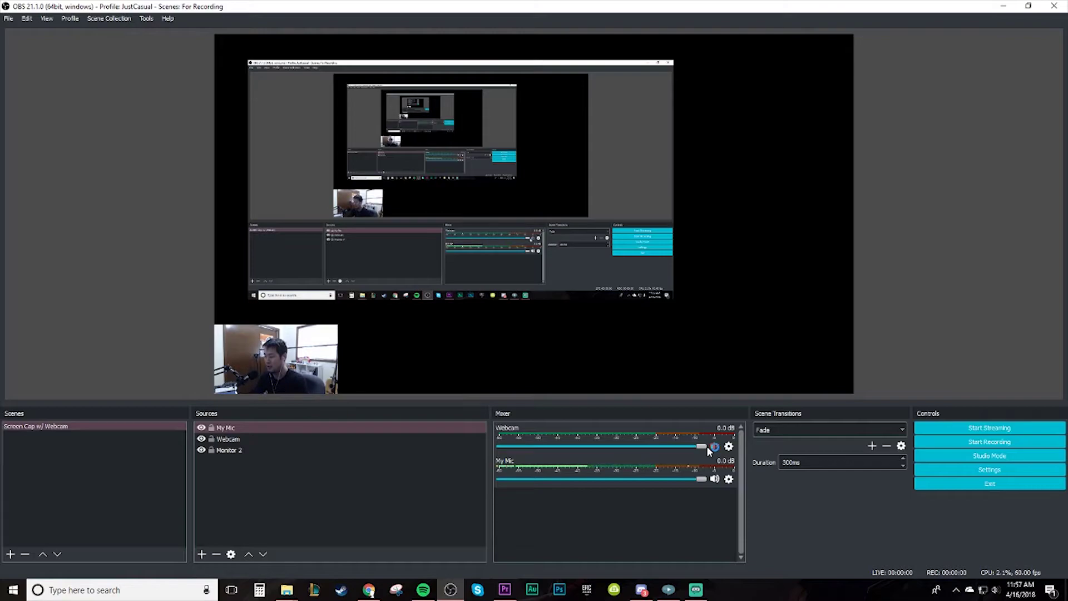
click(347, 450)
click(346, 459)
click(256, 429)
click(263, 487)
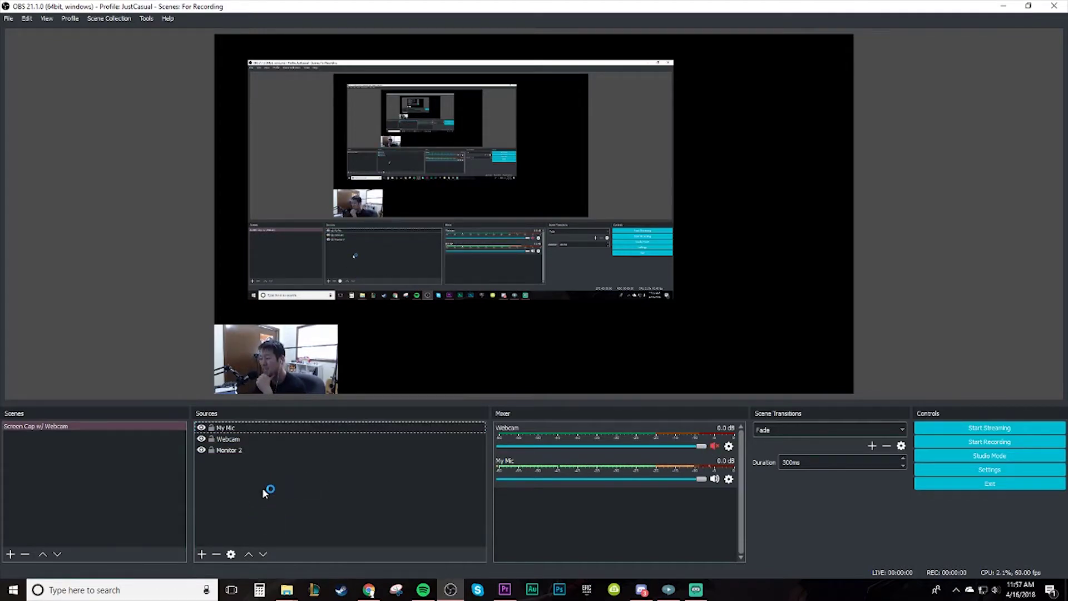
Add a new Audio Output Capture source named Desktop Audio to the Screen Cap w/ Webcam scene
right_click(268, 485)
mouse_move(306, 490)
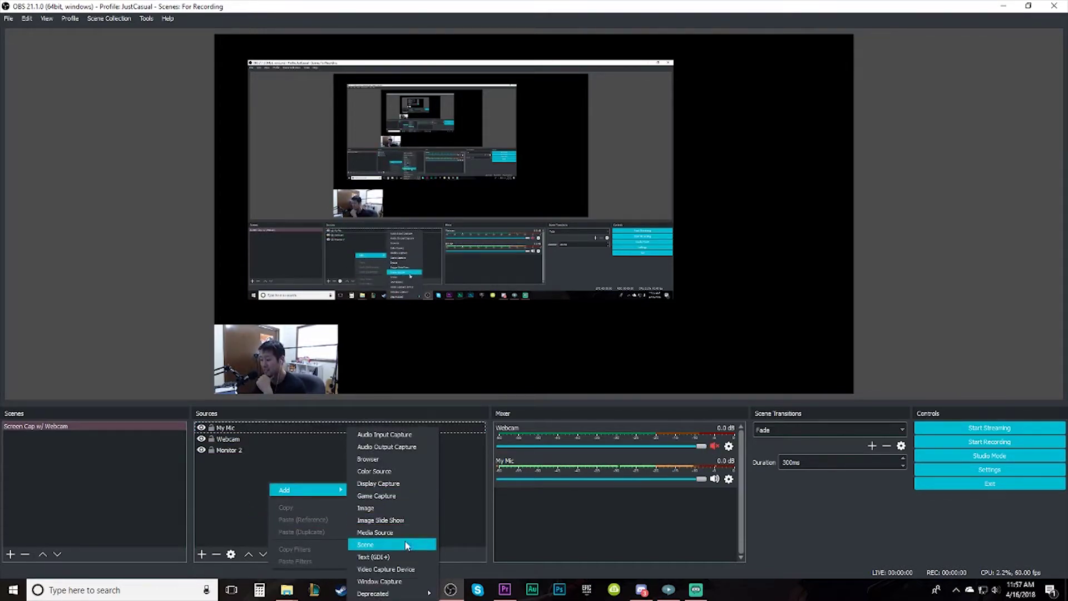
click(396, 447)
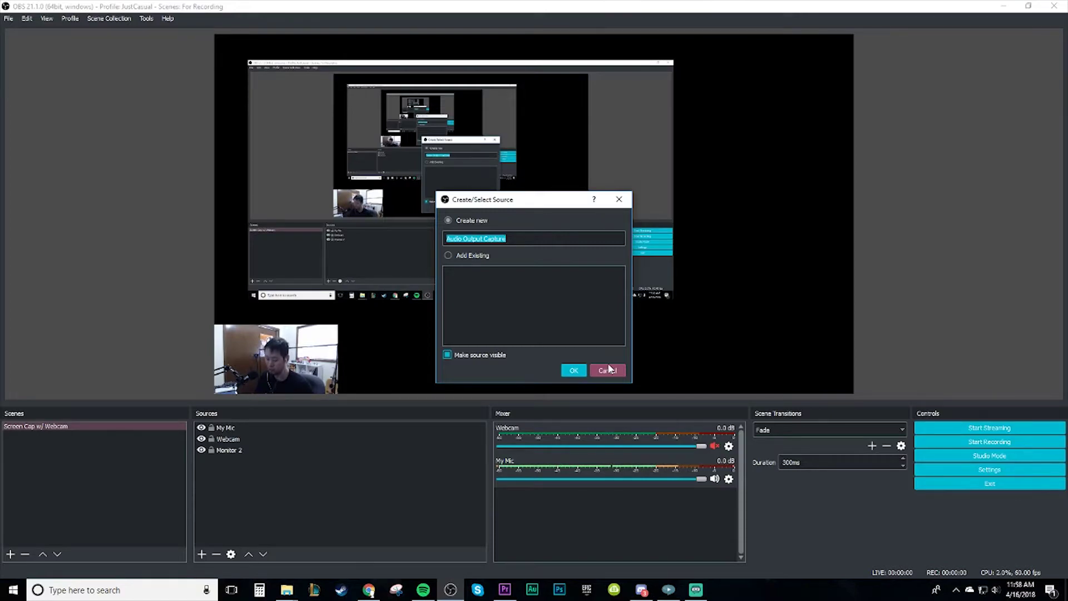
text(Desktop Audio)
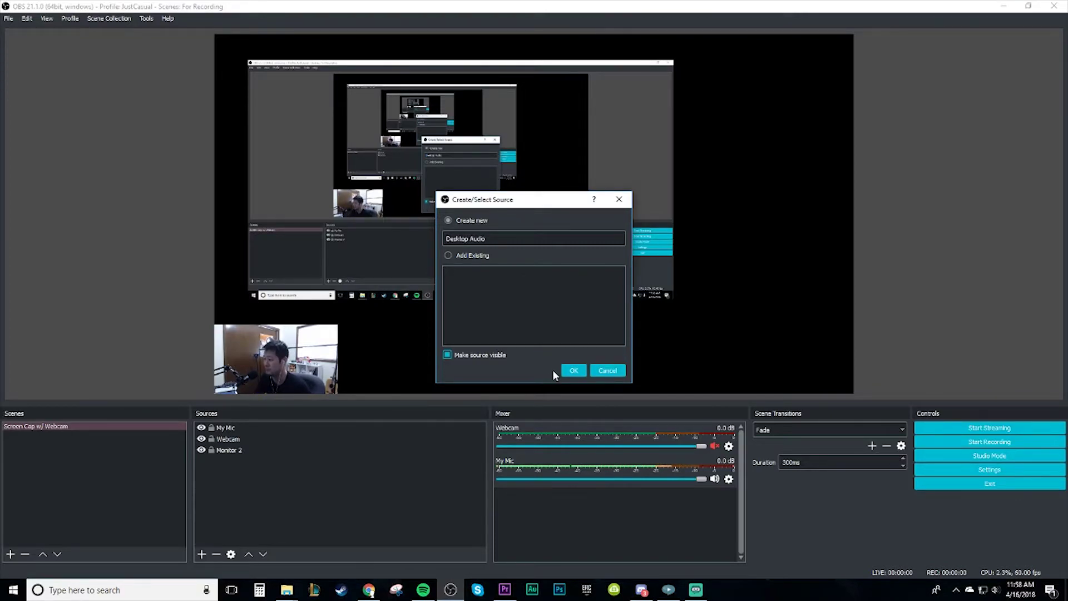
click(573, 370)
Set the Desktop Audio device to Speakers (2- ATR USB microphone) and accept the source properties
click(515, 364)
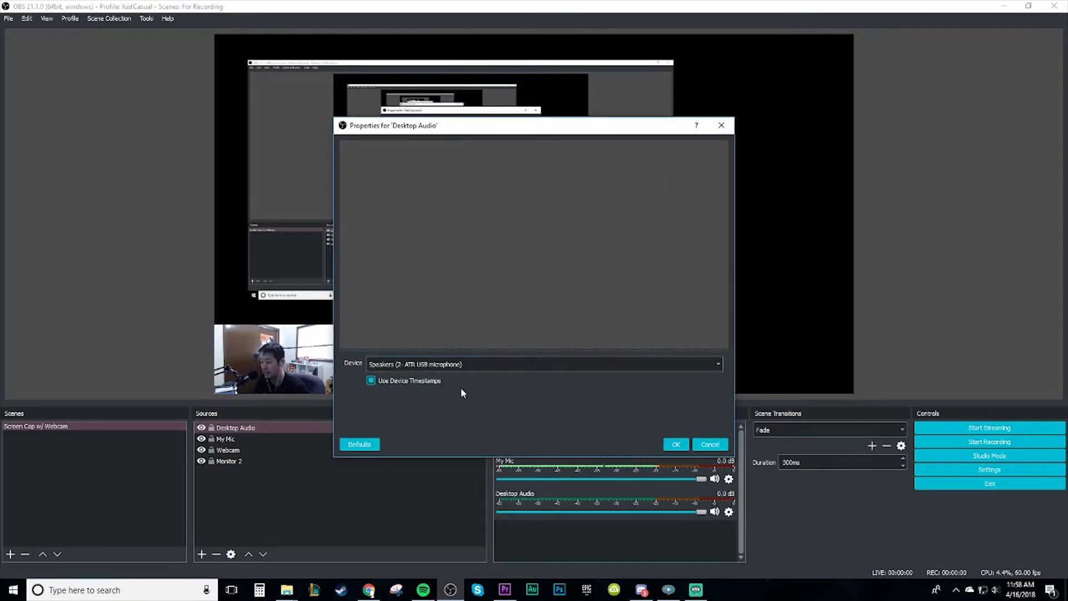
click(461, 389)
click(501, 364)
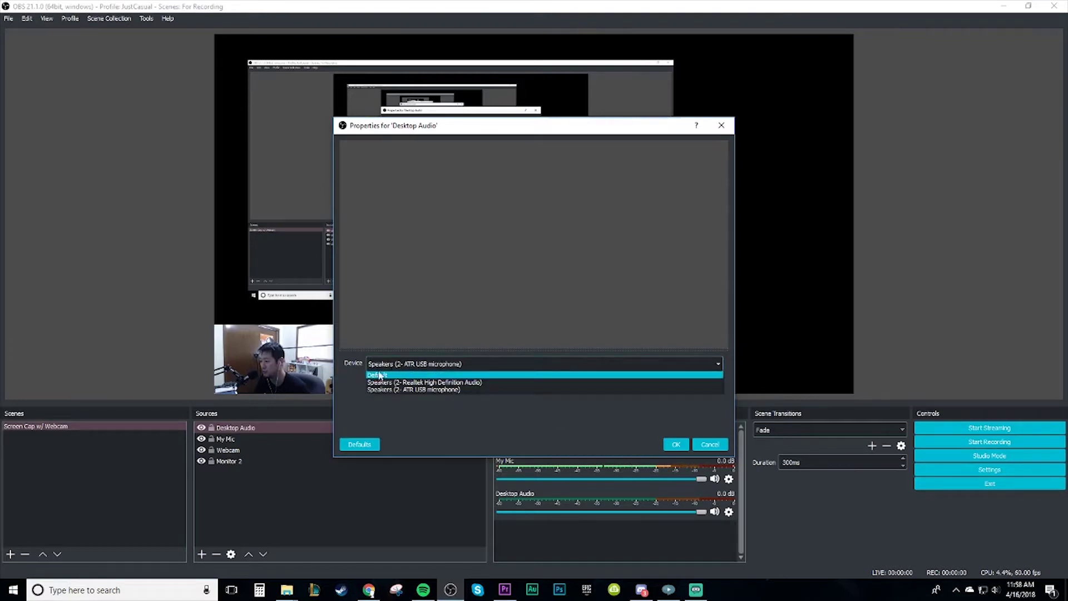
click(417, 390)
click(675, 444)
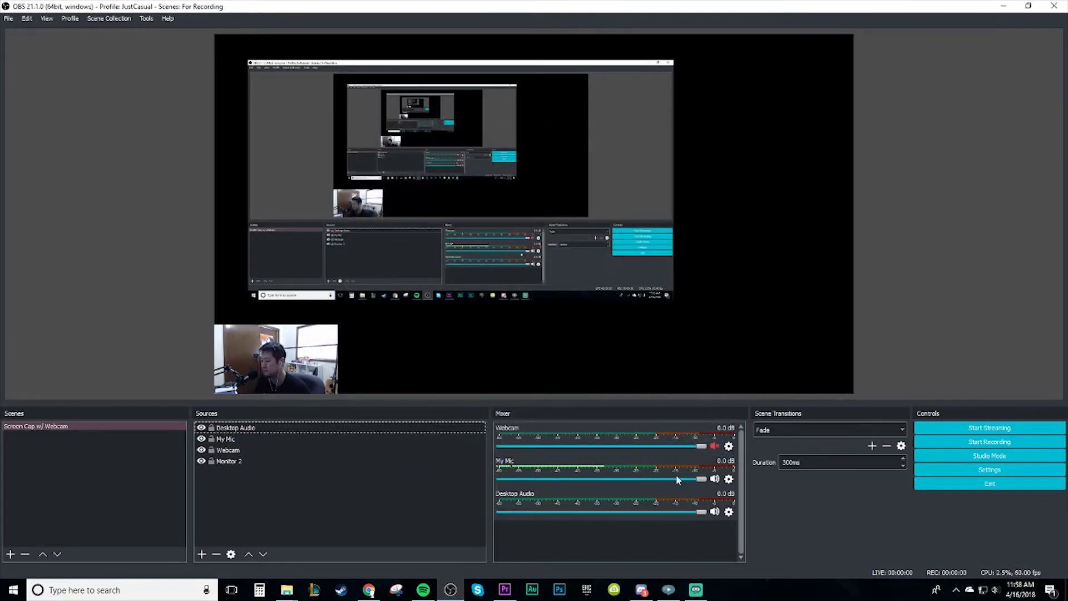
Switch to Chrome, open youtube.com in a new tab and play the EU LCS Mic Check: Jankos Edition video
click(369, 590)
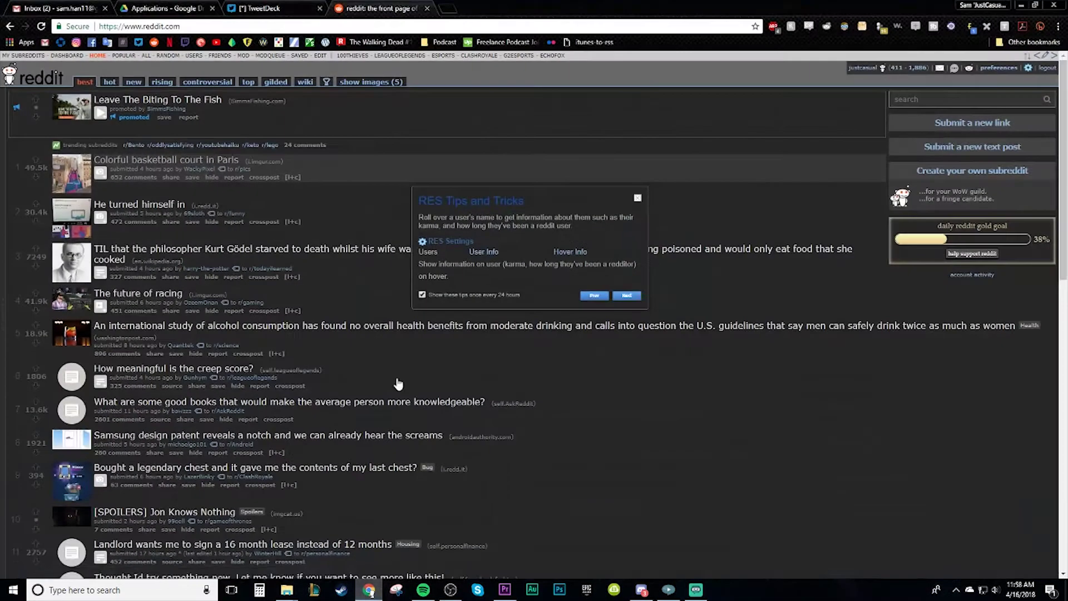
click(440, 9)
text(youtube.com)
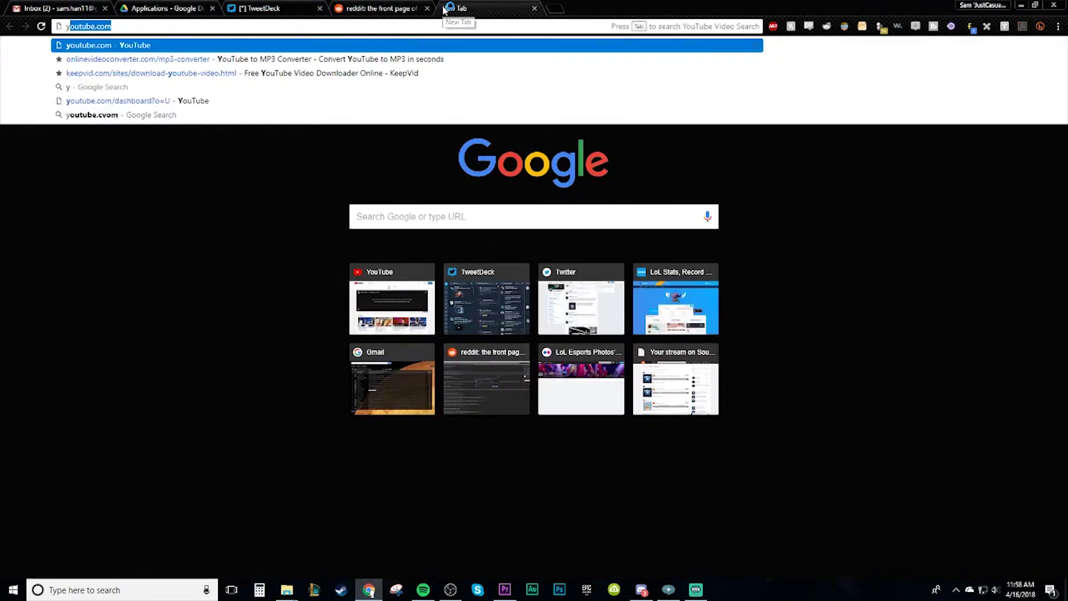
key(Return)
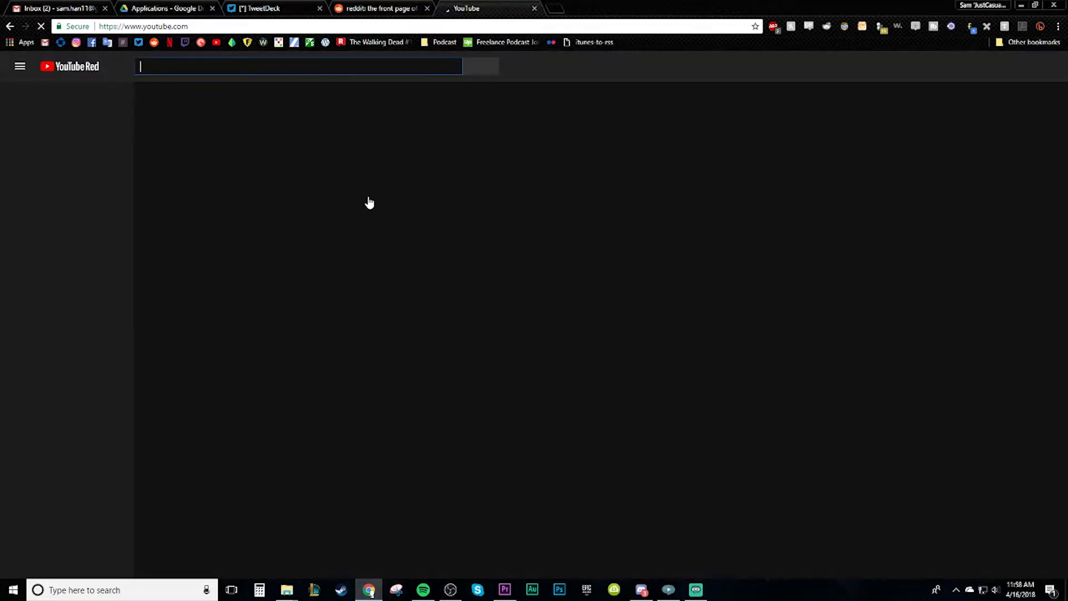
click(297, 152)
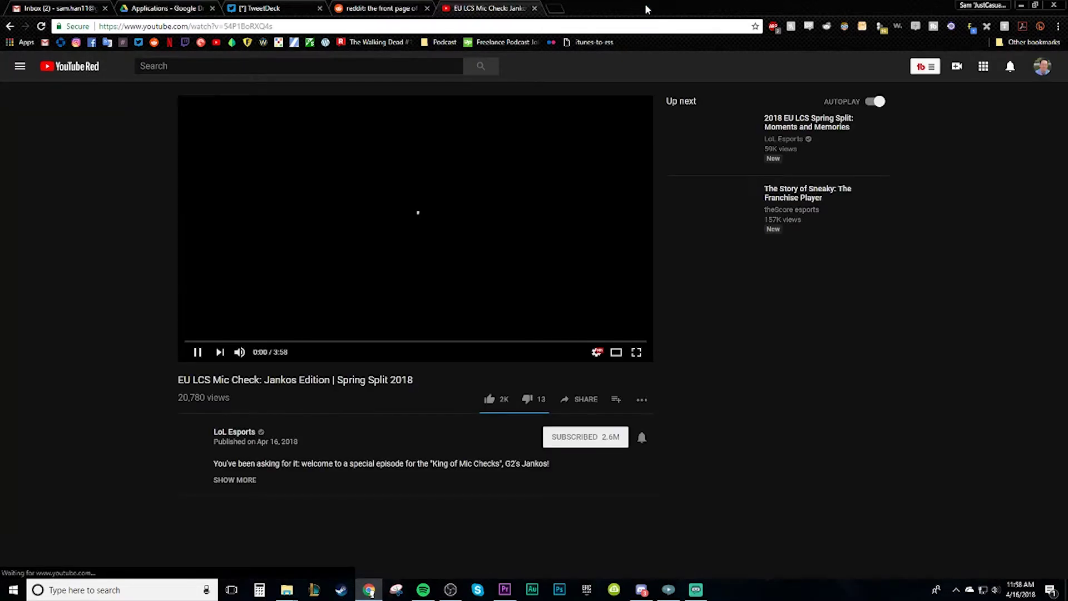
Float the OBS window over the playing video to check the Desktop Audio level, and pause the video
click(450, 590)
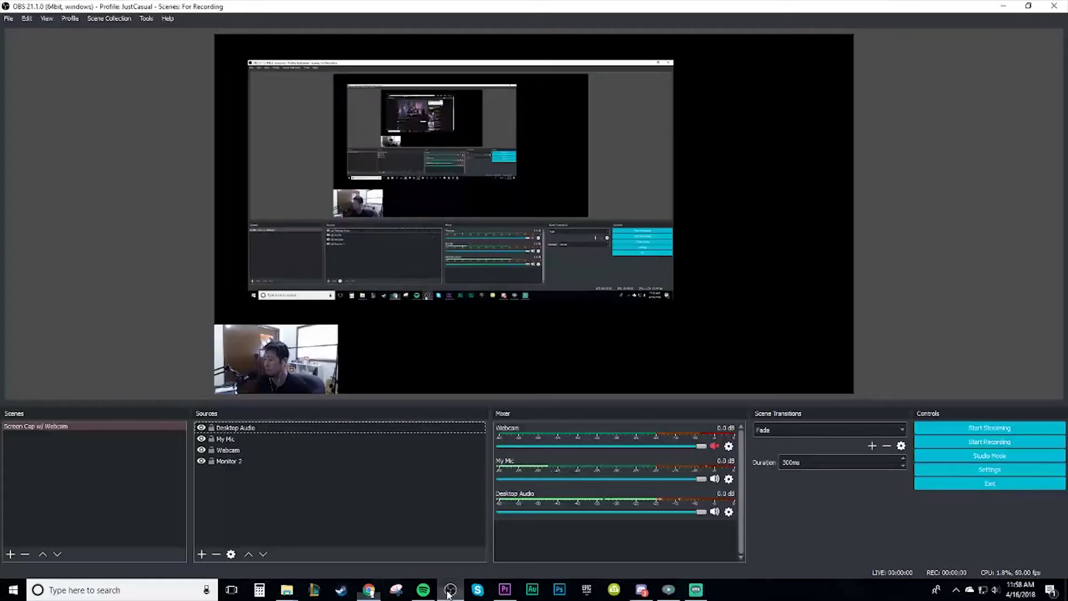
drag(796, 5, 884, 203)
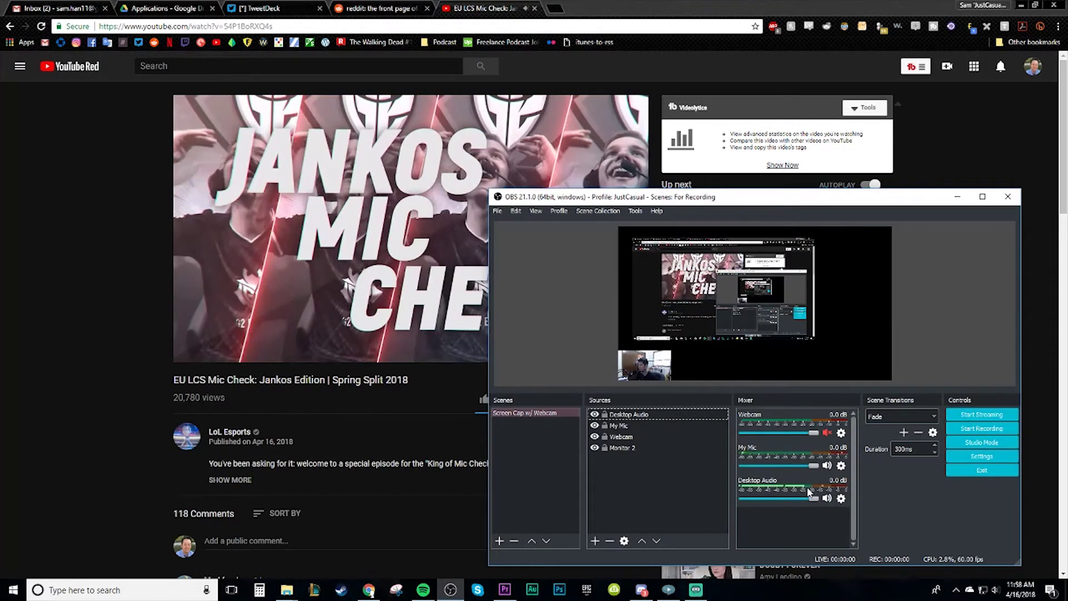
click(450, 590)
click(370, 217)
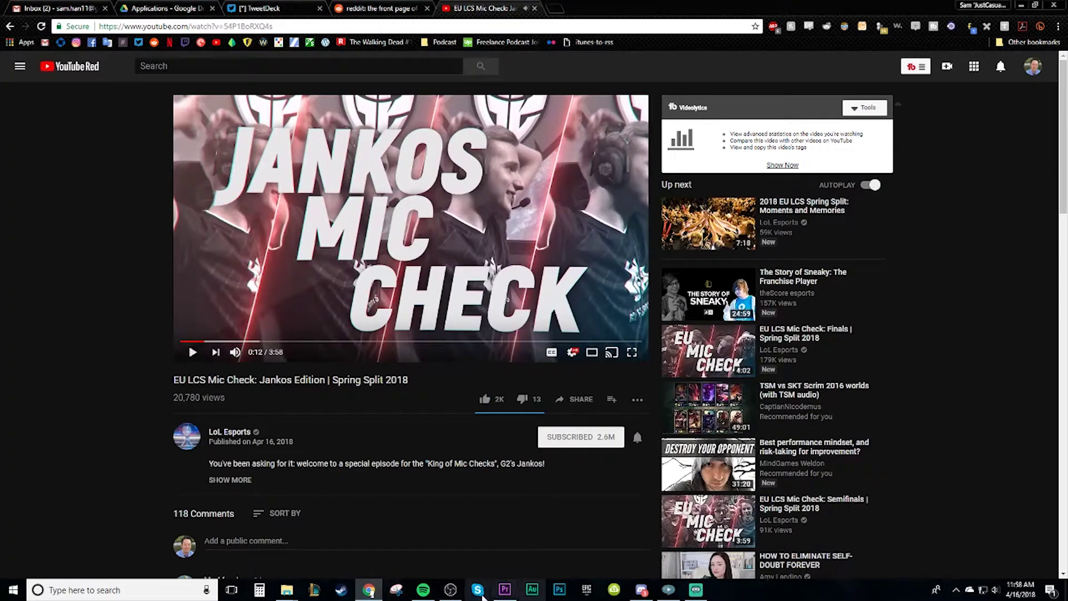
Bring OBS back with the Monitor 2 source selected, minimize the browser and maximize the OBS window
click(450, 590)
drag(794, 200, 811, 210)
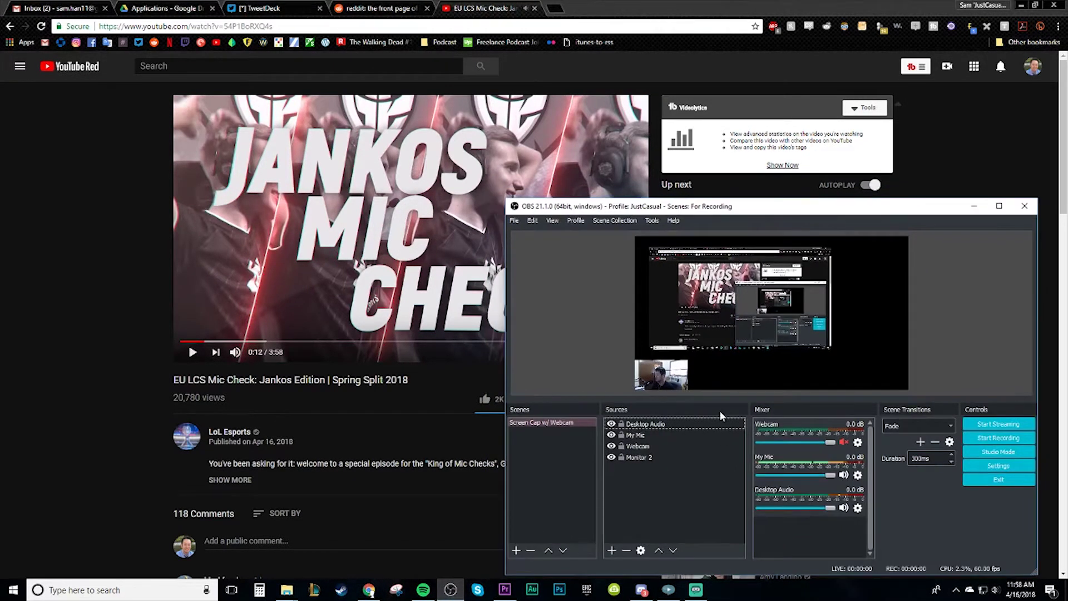
click(639, 457)
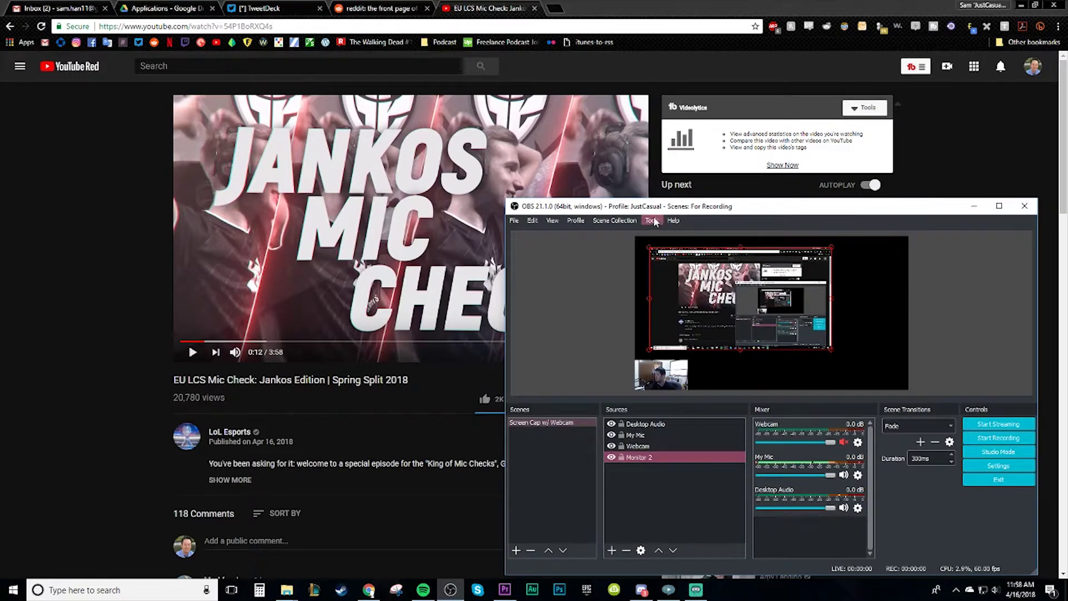
drag(911, 207, 921, 208)
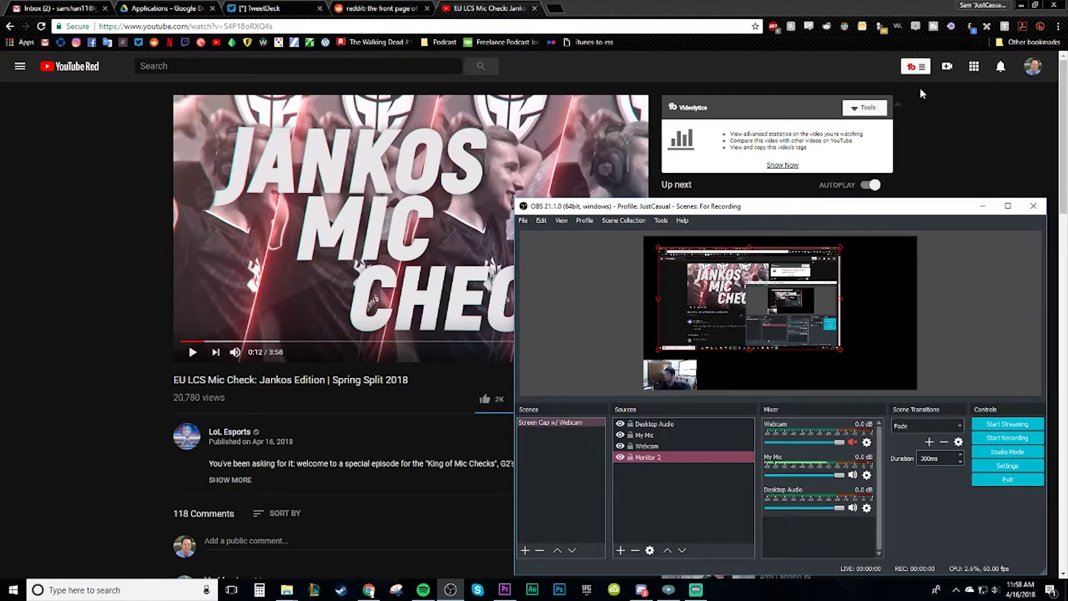
click(1022, 6)
drag(807, 206, 645, 2)
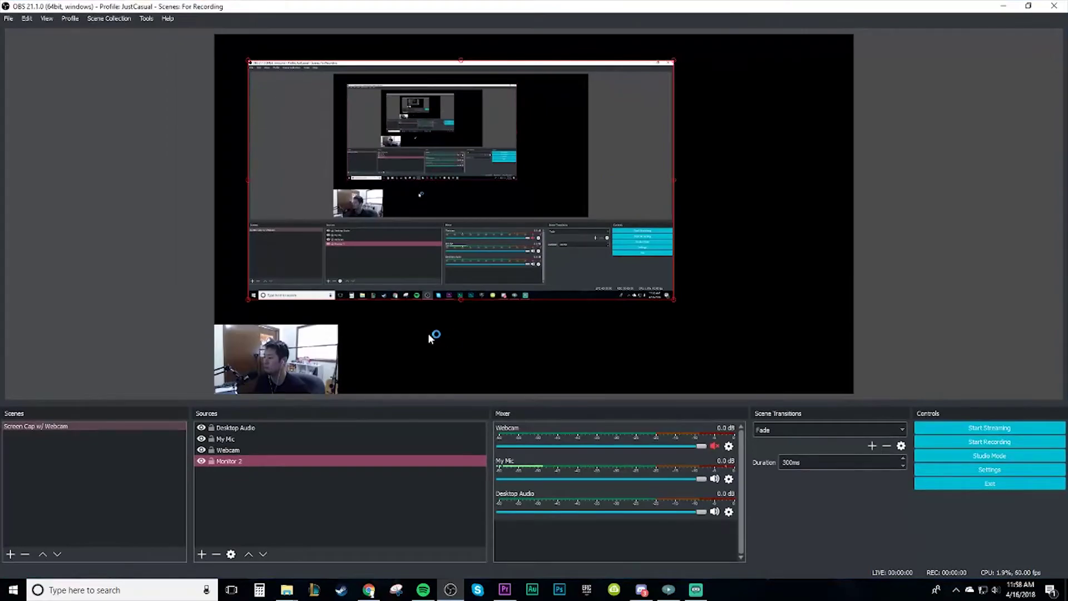
Enlarge the Monitor 2 capture in the preview and reposition it so that it covers most of the canvas
drag(674, 300, 803, 363)
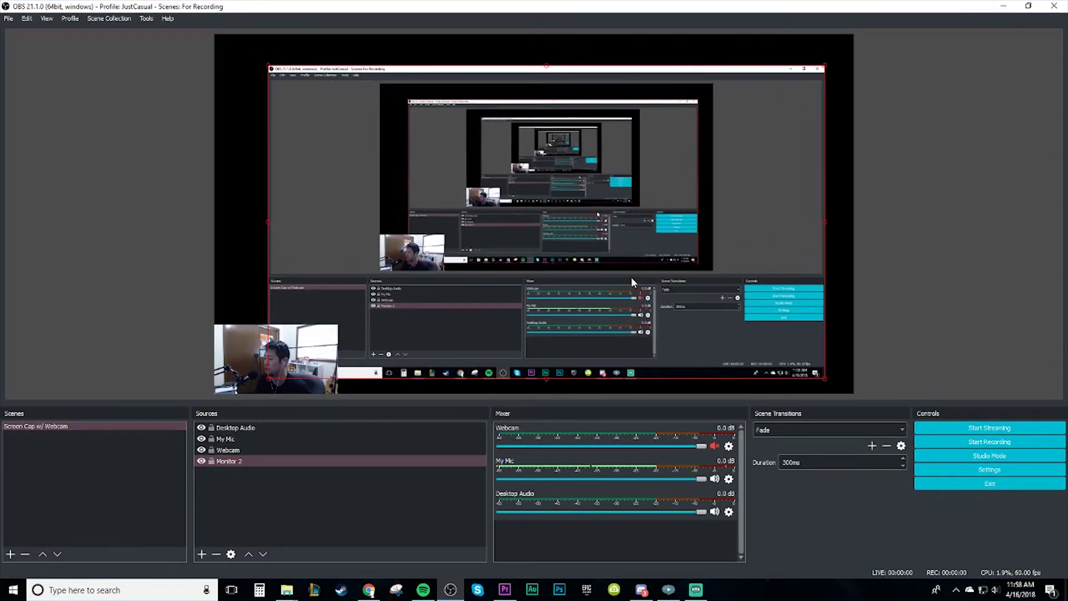
right_click(606, 261)
mouse_move(672, 456)
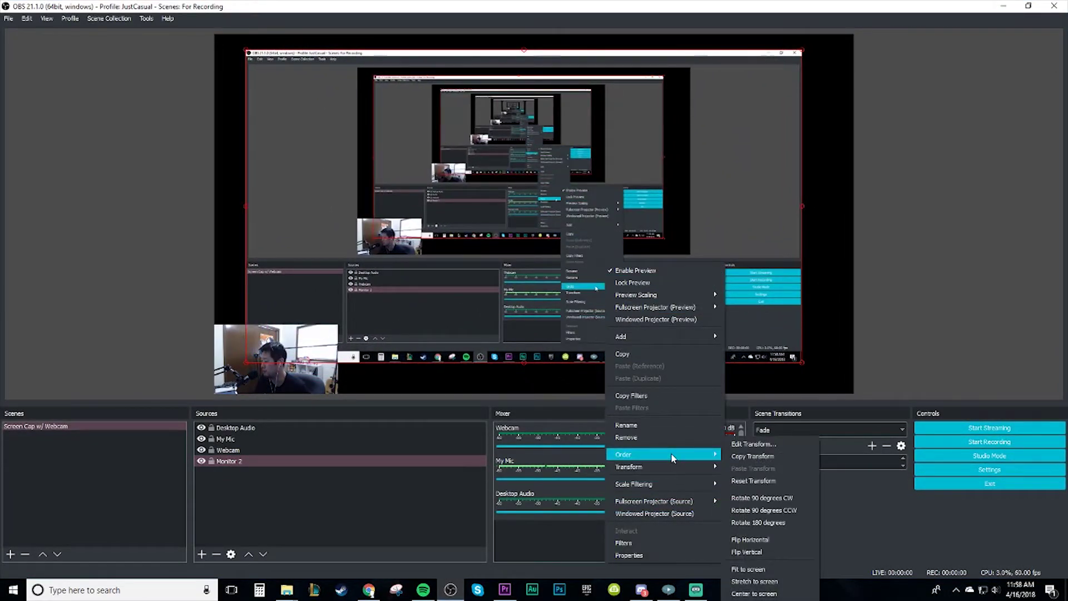
click(391, 493)
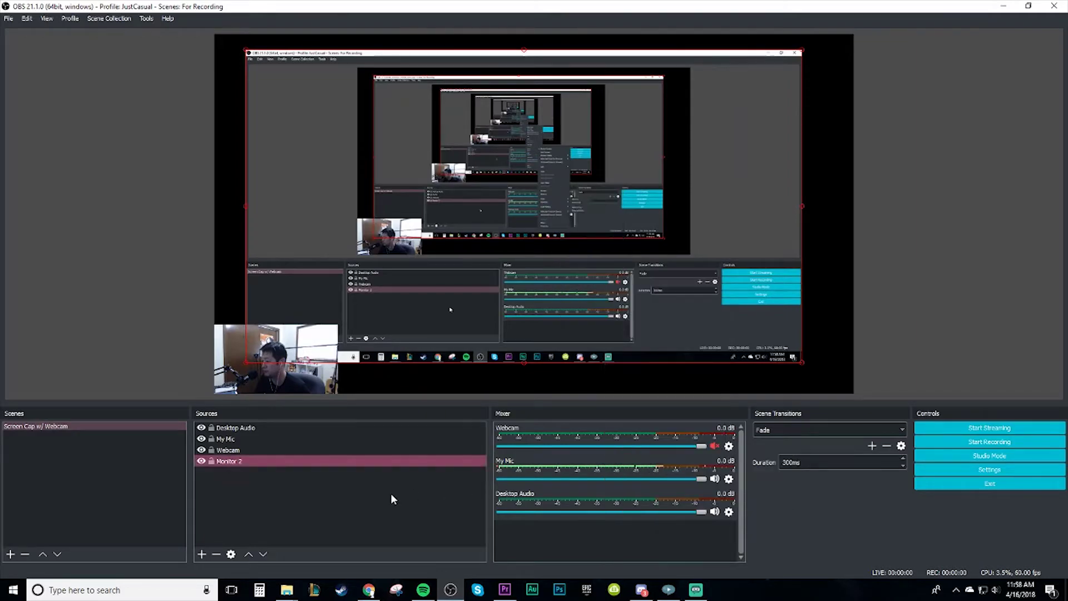
click(392, 494)
click(548, 297)
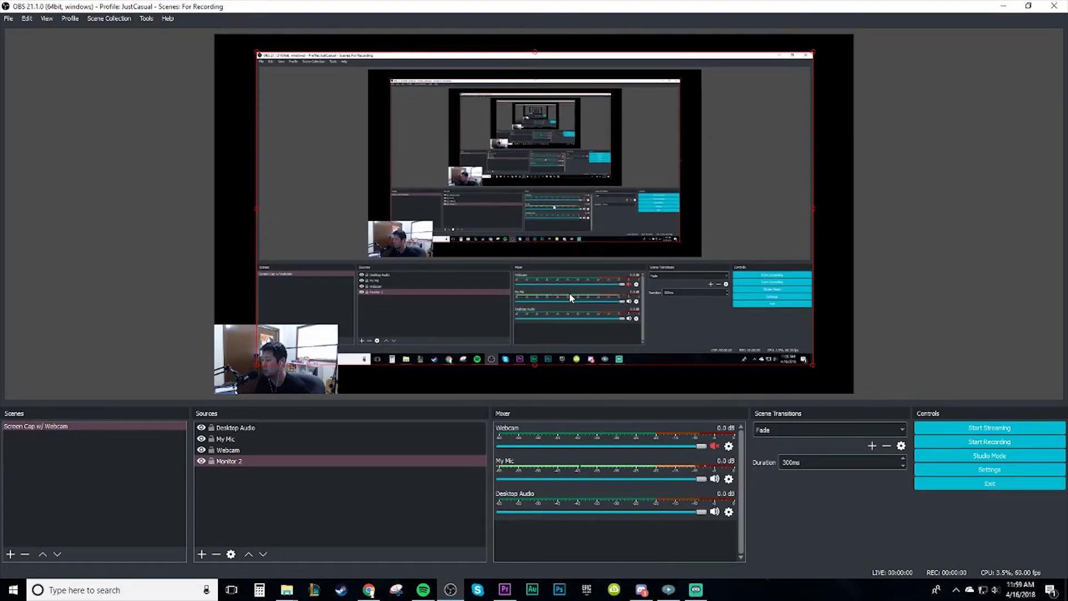
Flip the Monitor 2 capture horizontally
right_click(571, 294)
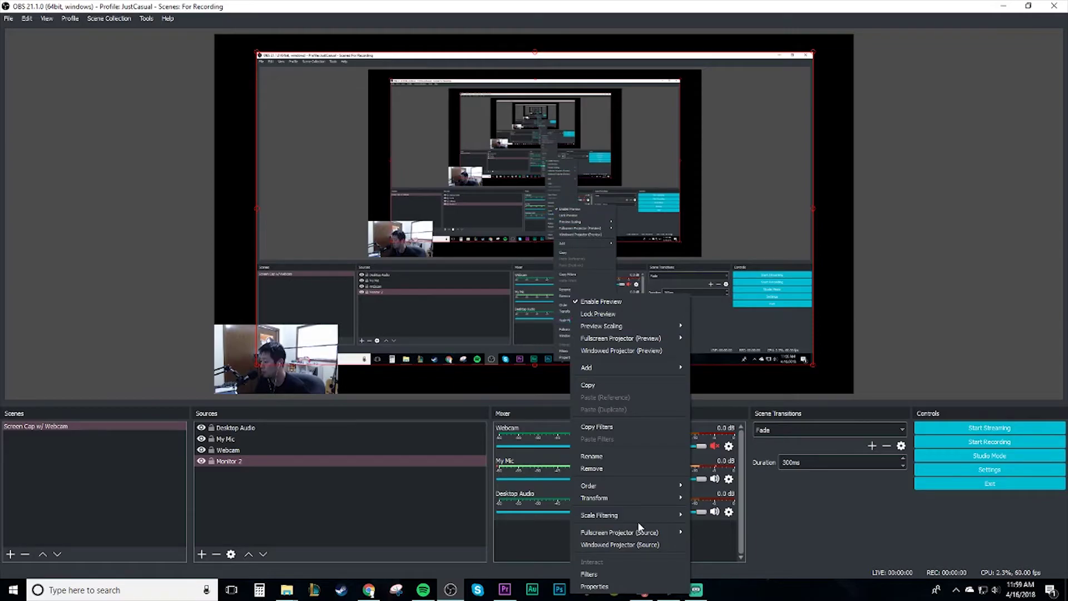
mouse_move(642, 499)
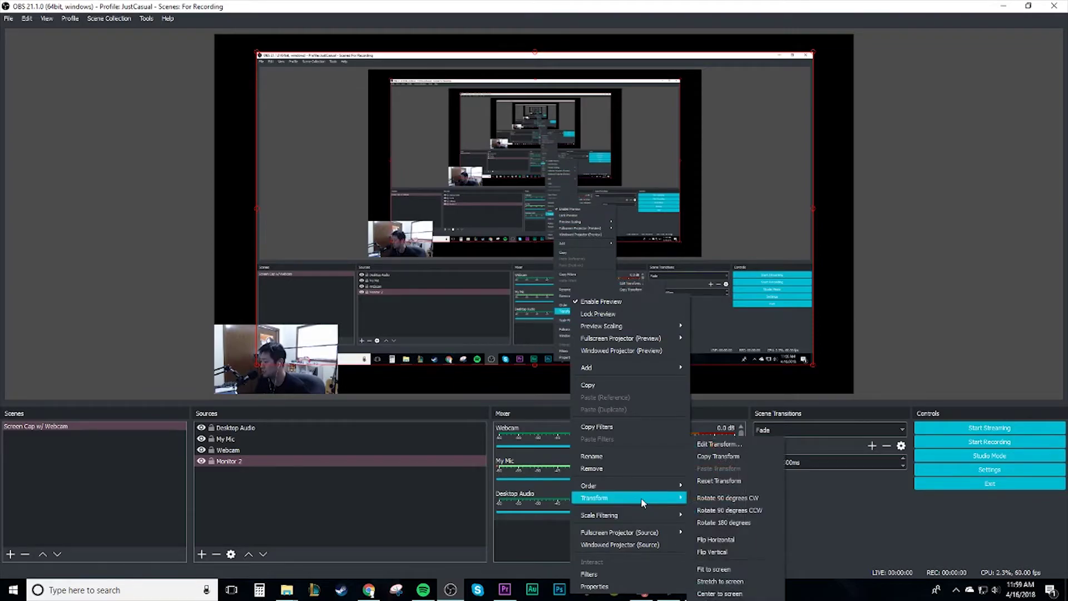
click(729, 544)
Fit the Monitor 2 capture to the screen so that it fills the whole canvas
right_click(570, 307)
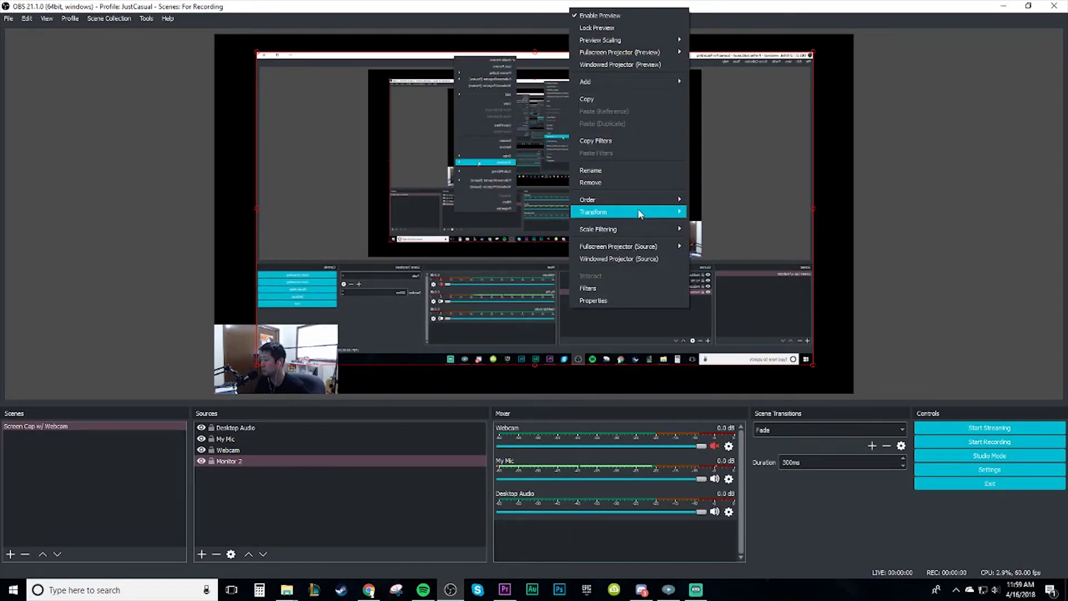
mouse_move(640, 214)
click(716, 336)
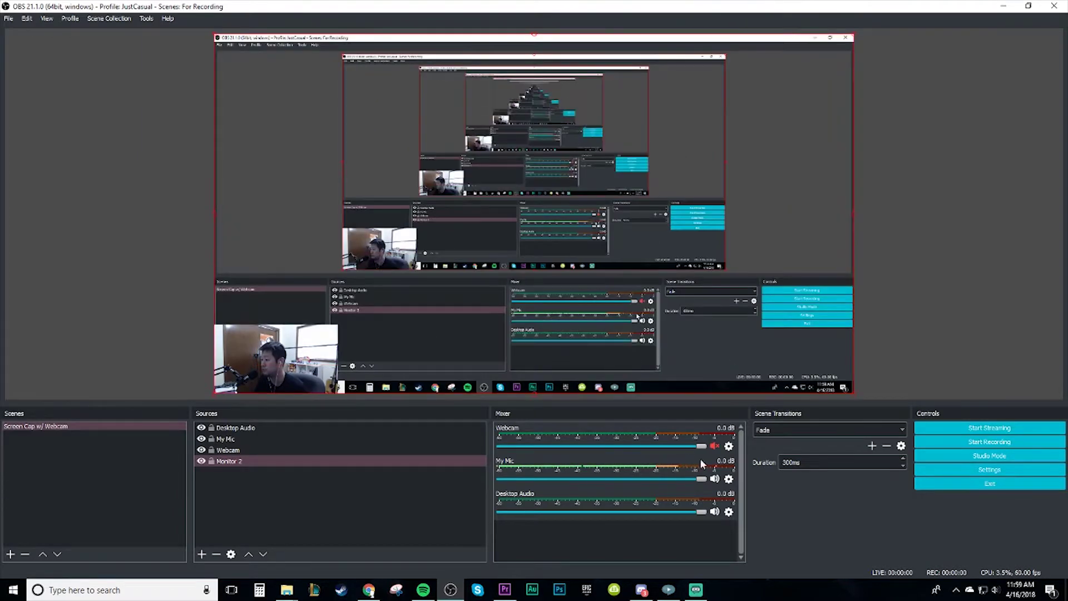
right_click(631, 266)
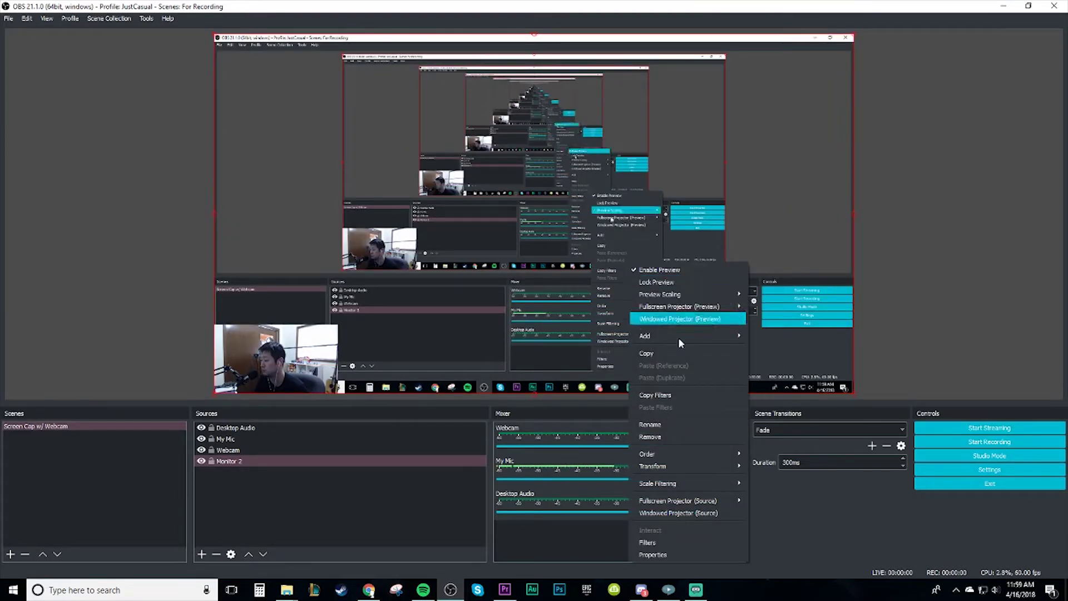
mouse_move(695, 470)
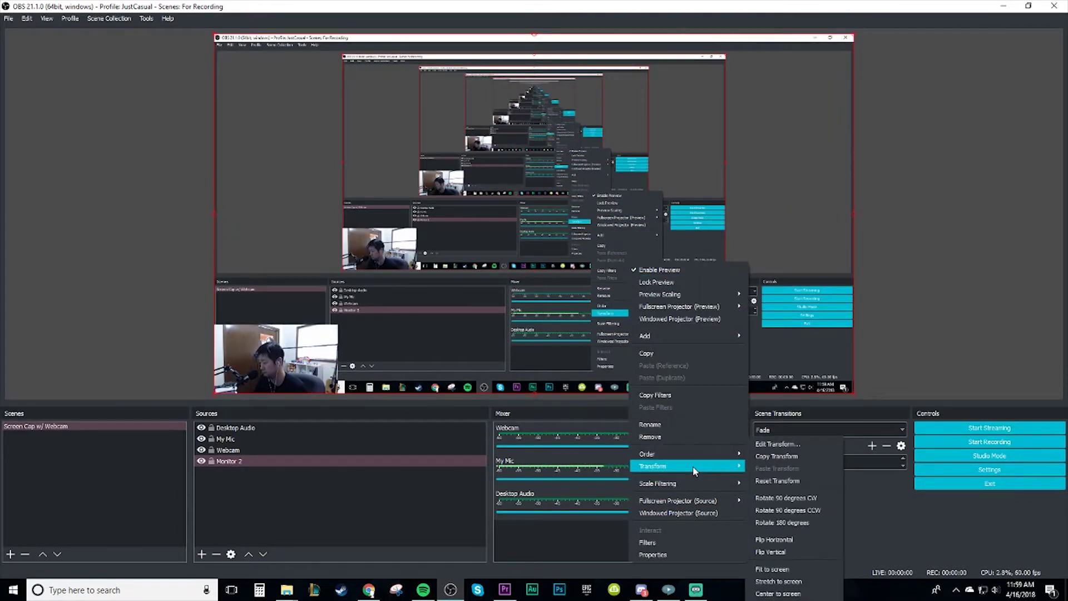
click(768, 587)
Center the webcam on the screen and move it back to the lower-left corner of the canvas
click(309, 356)
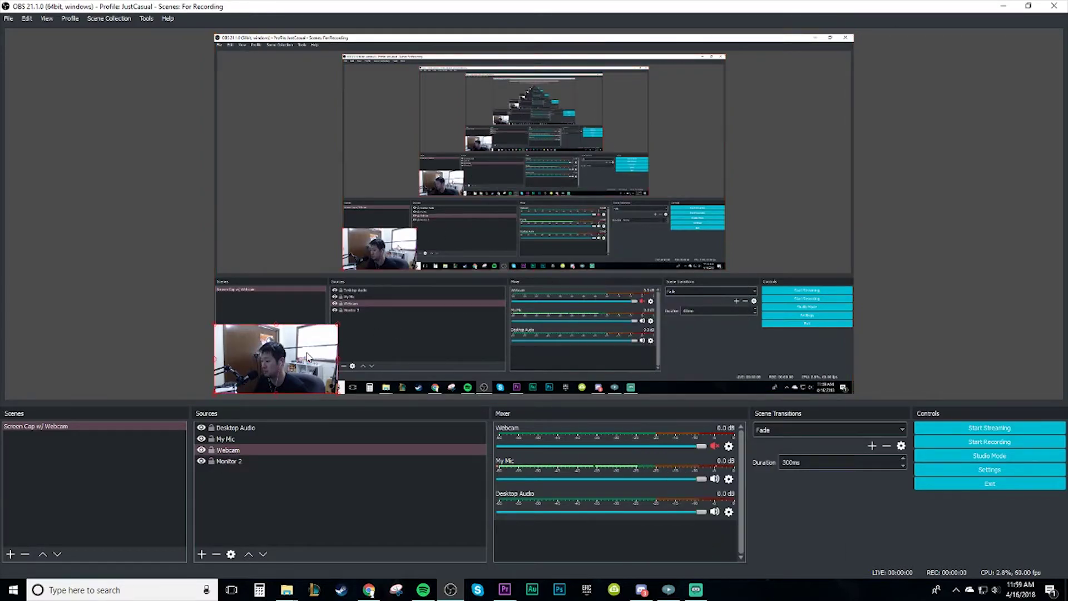
right_click(309, 354)
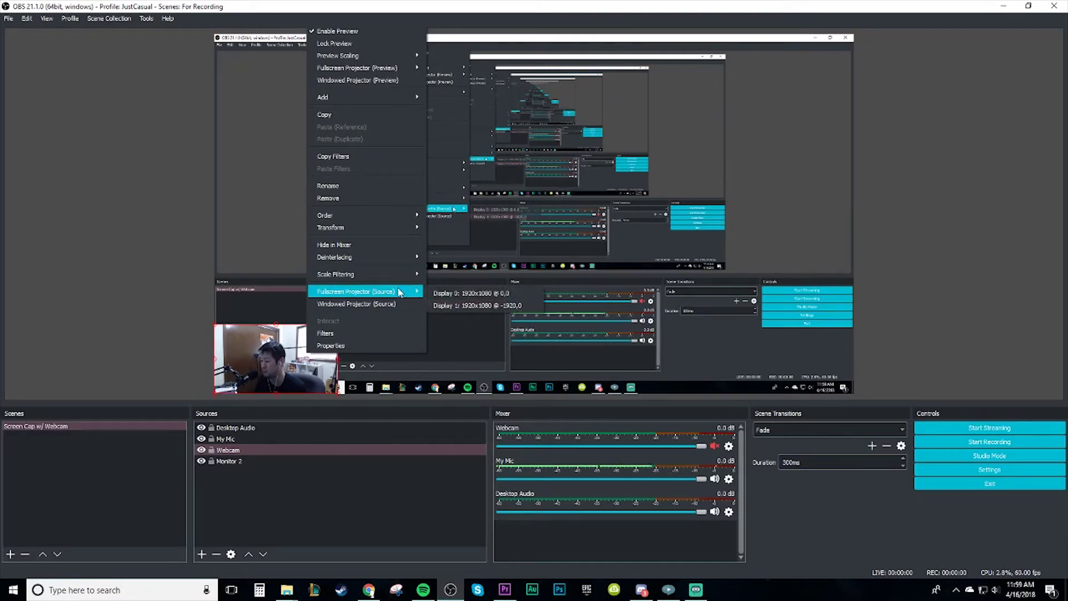
mouse_move(389, 228)
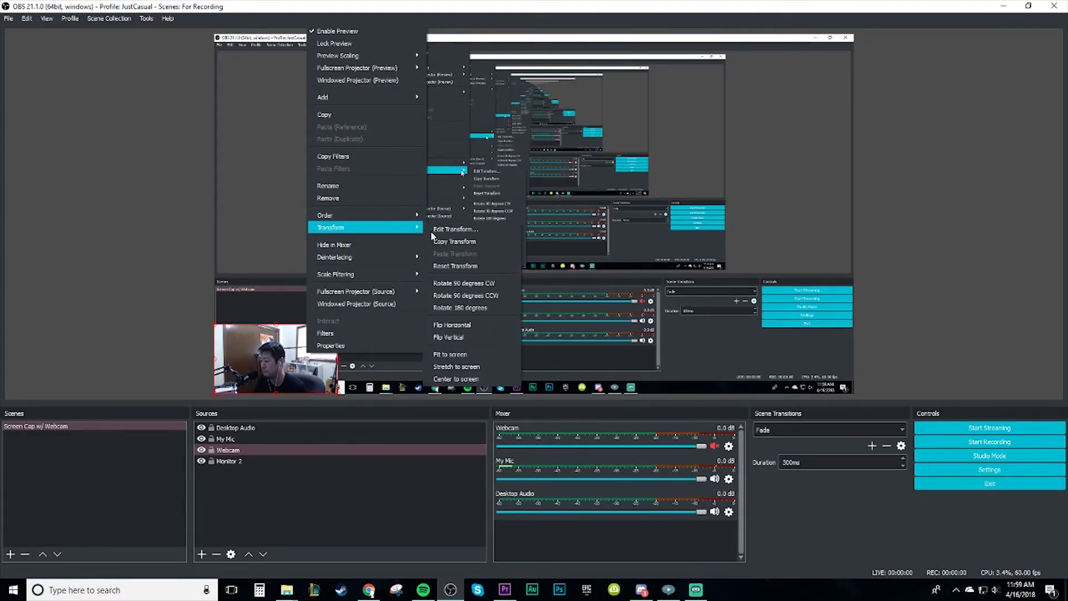
click(461, 366)
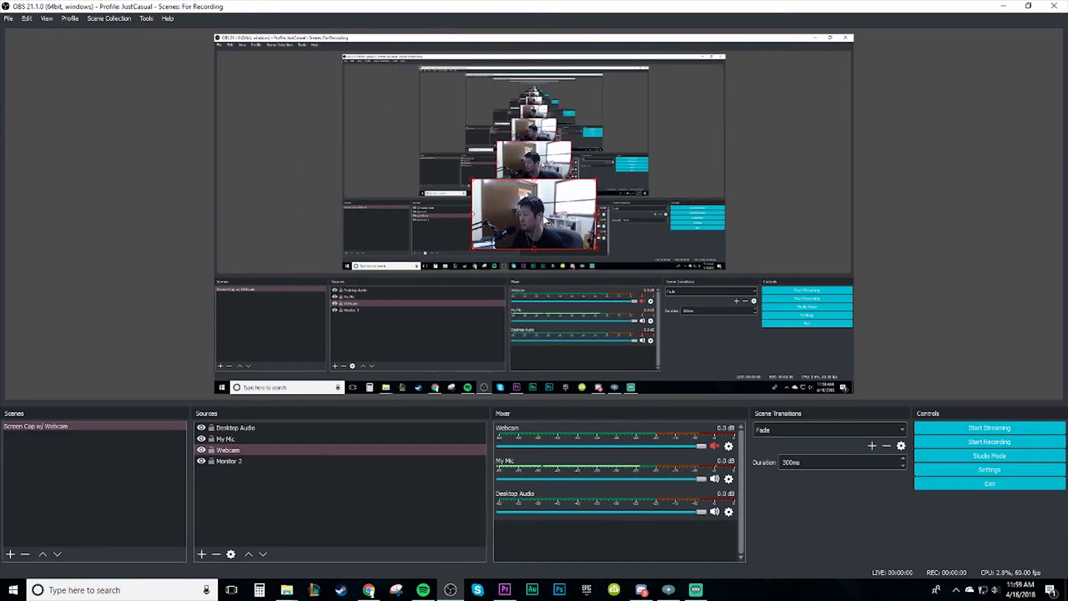
drag(552, 244, 294, 390)
click(303, 502)
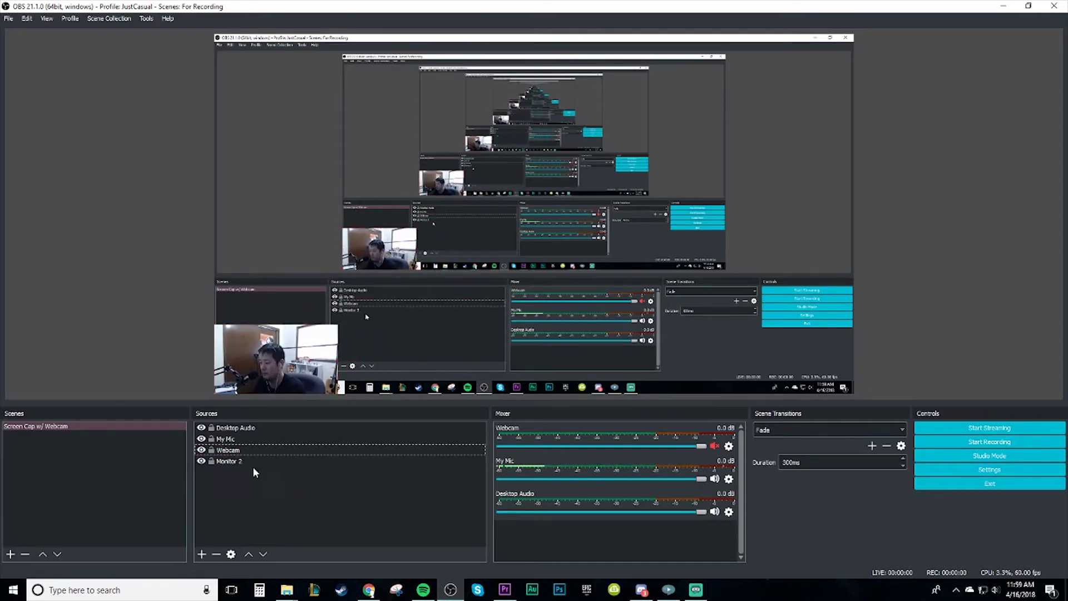
click(231, 462)
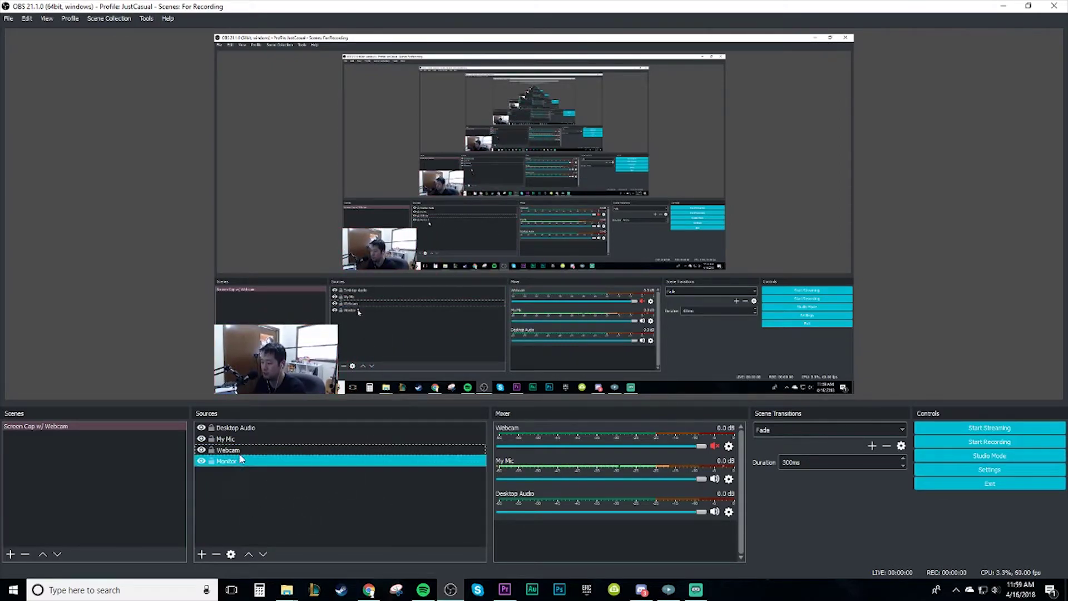
click(227, 451)
click(228, 427)
click(231, 461)
Add a new Image source named Overlay to the scene
right_click(244, 492)
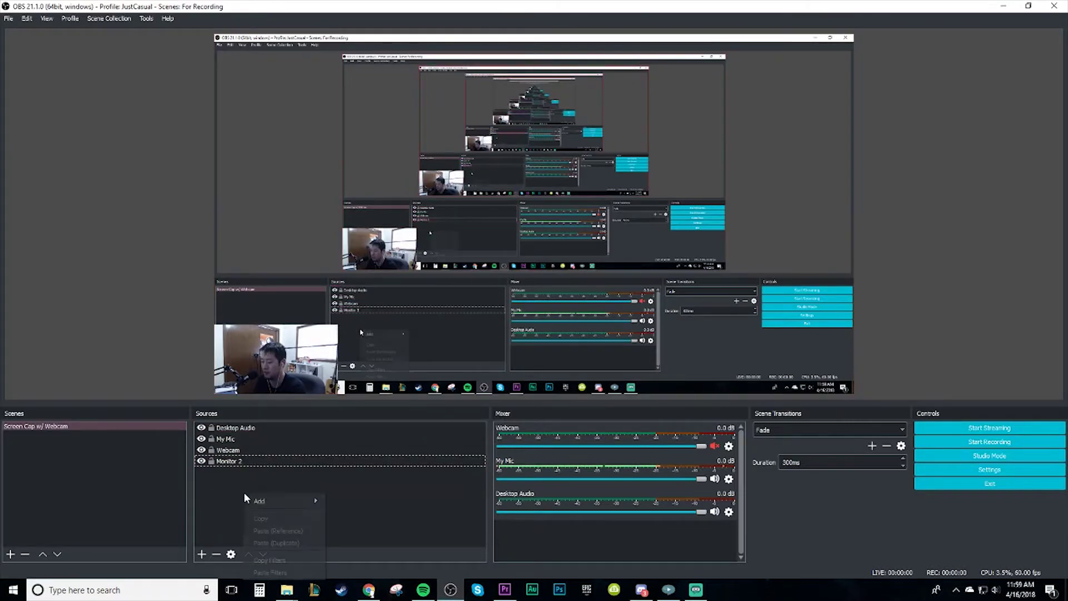
mouse_move(281, 506)
click(340, 508)
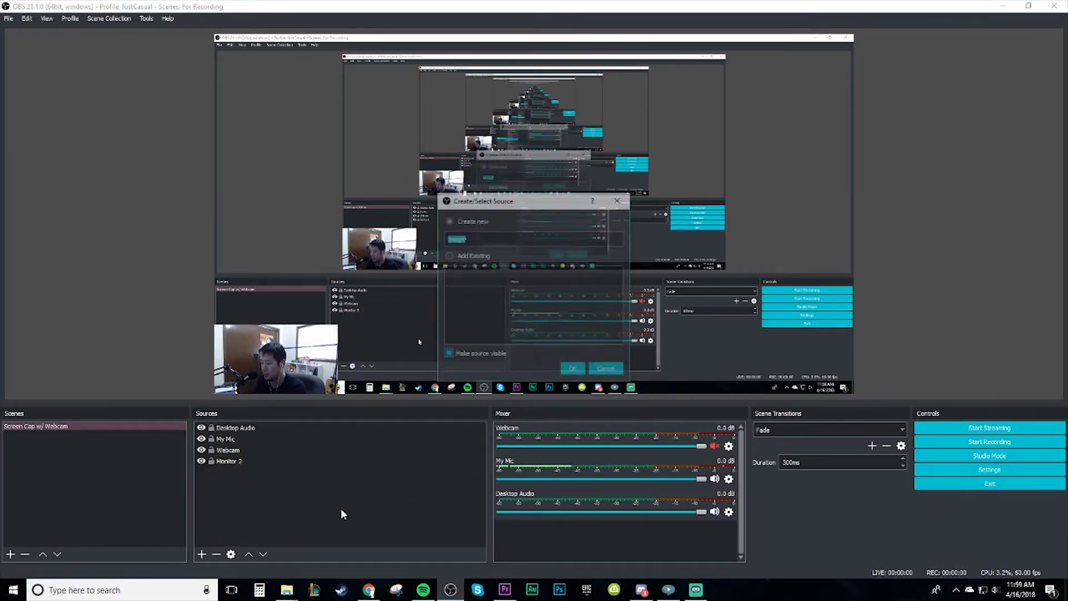
text(Overlay)
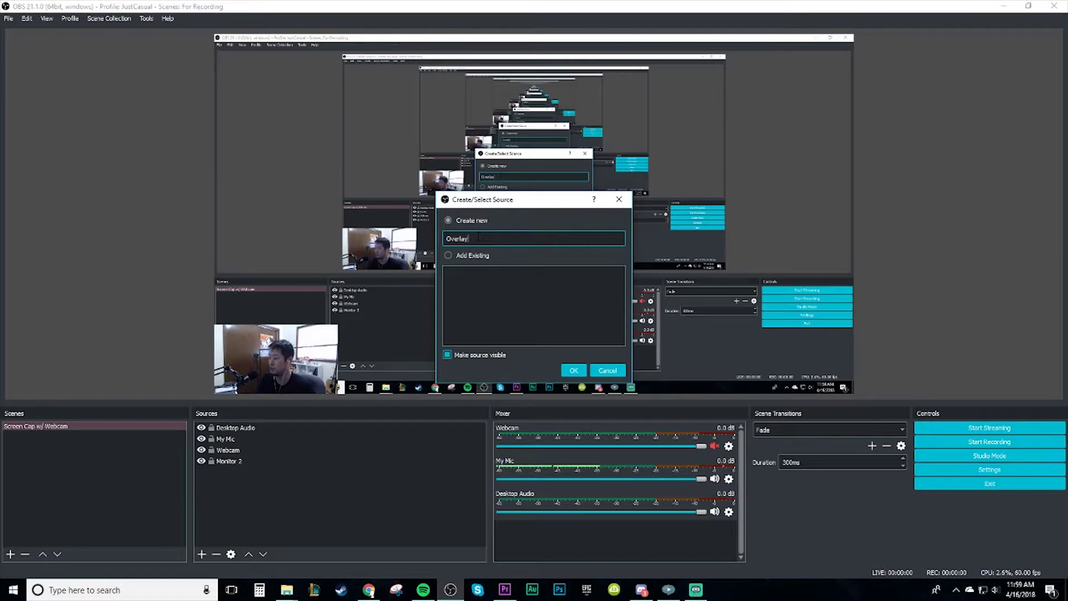
click(573, 370)
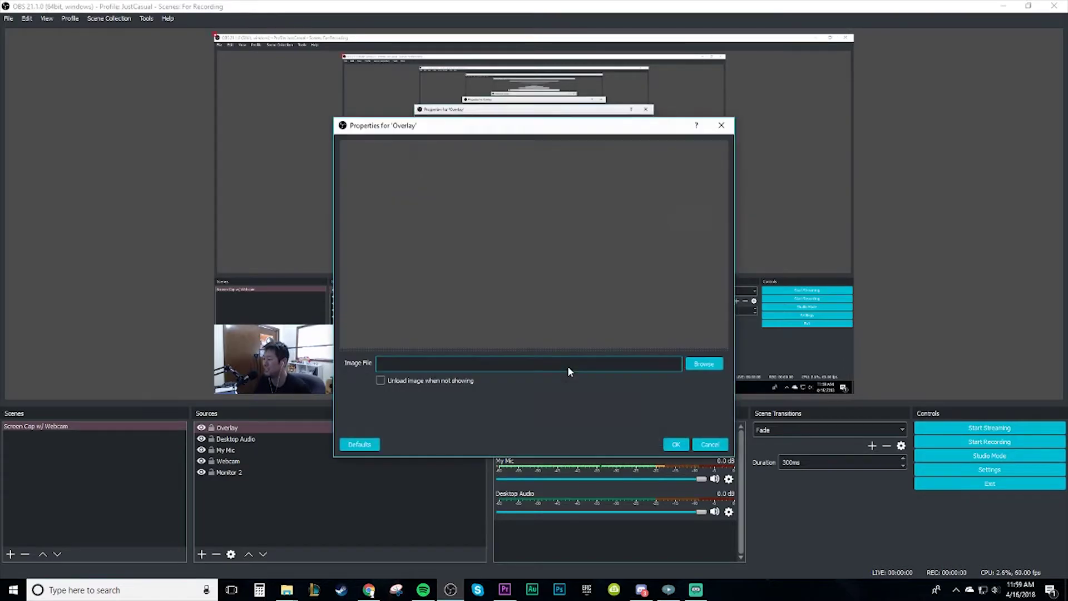
Load background.png from the EWatch > Backgrounds folder as the Overlay source's image file
click(703, 363)
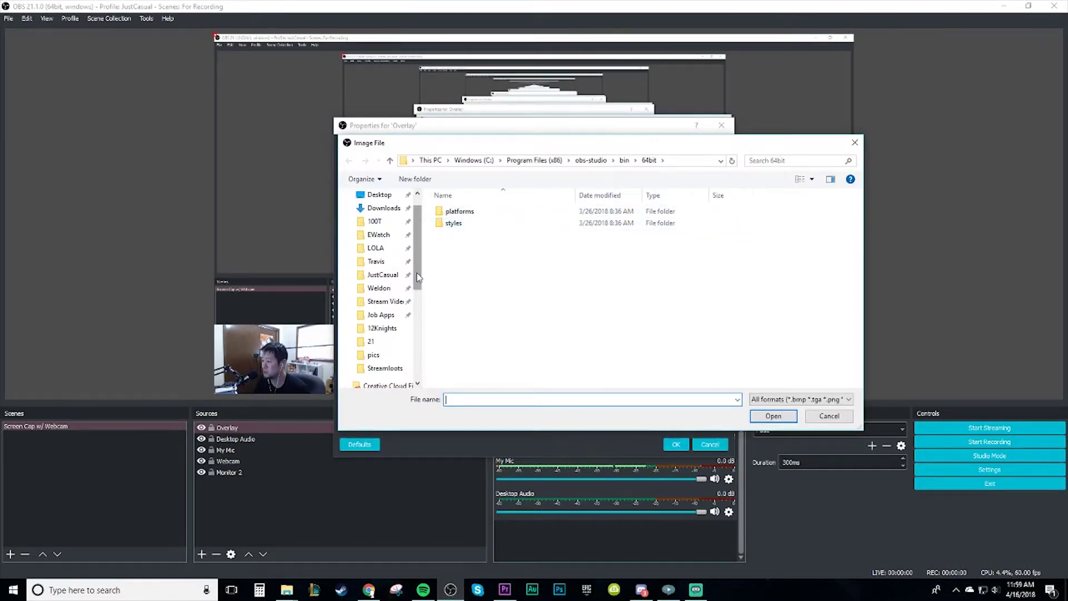
click(386, 234)
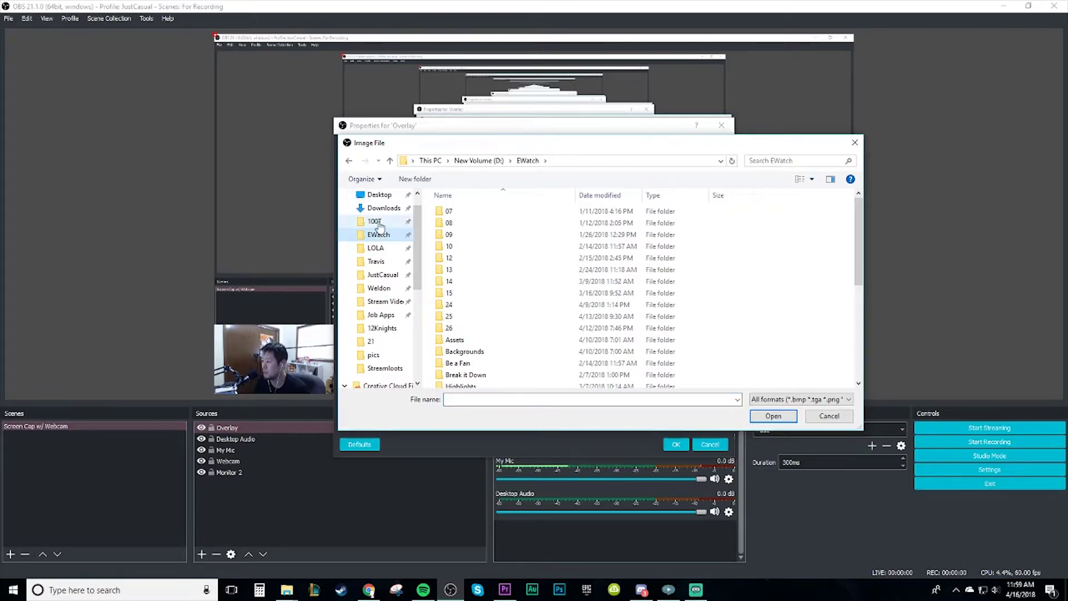
scroll(504, 339, down, 3)
scroll(505, 340, up, 3)
double_click(468, 217)
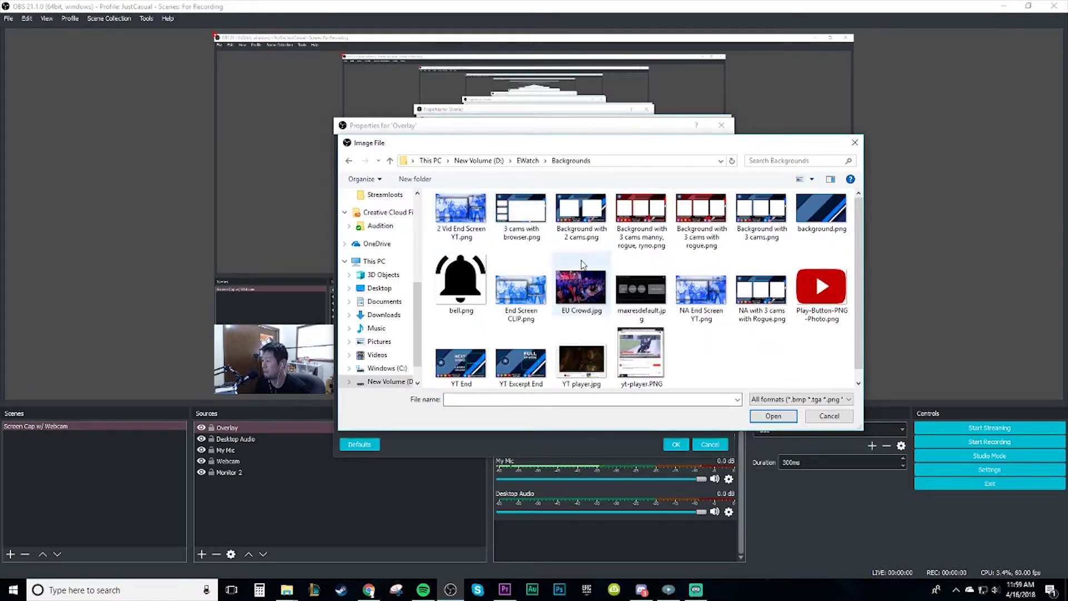
click(821, 203)
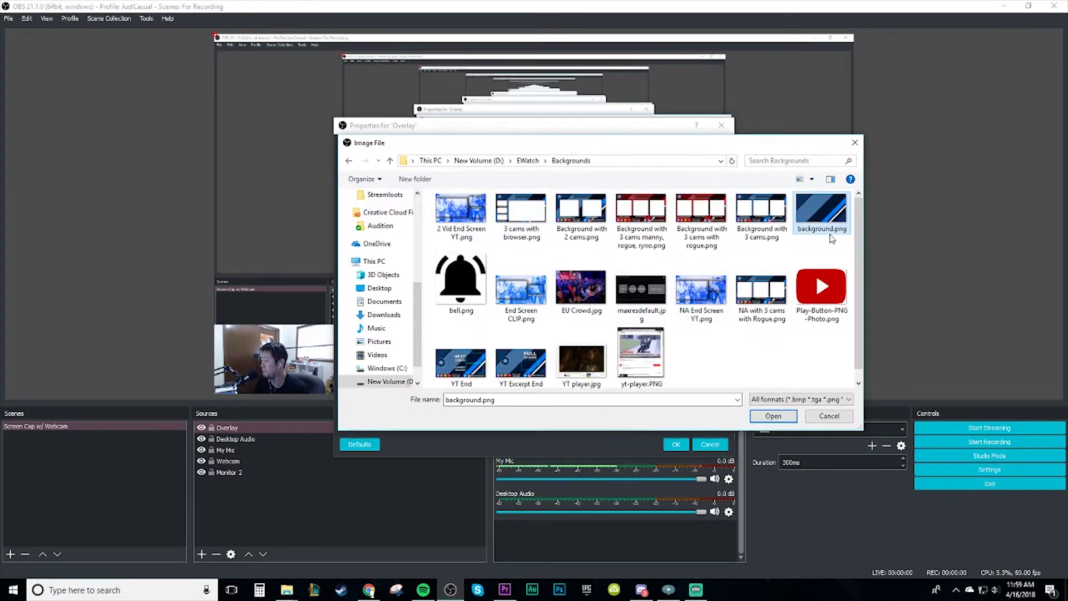
click(787, 416)
click(676, 444)
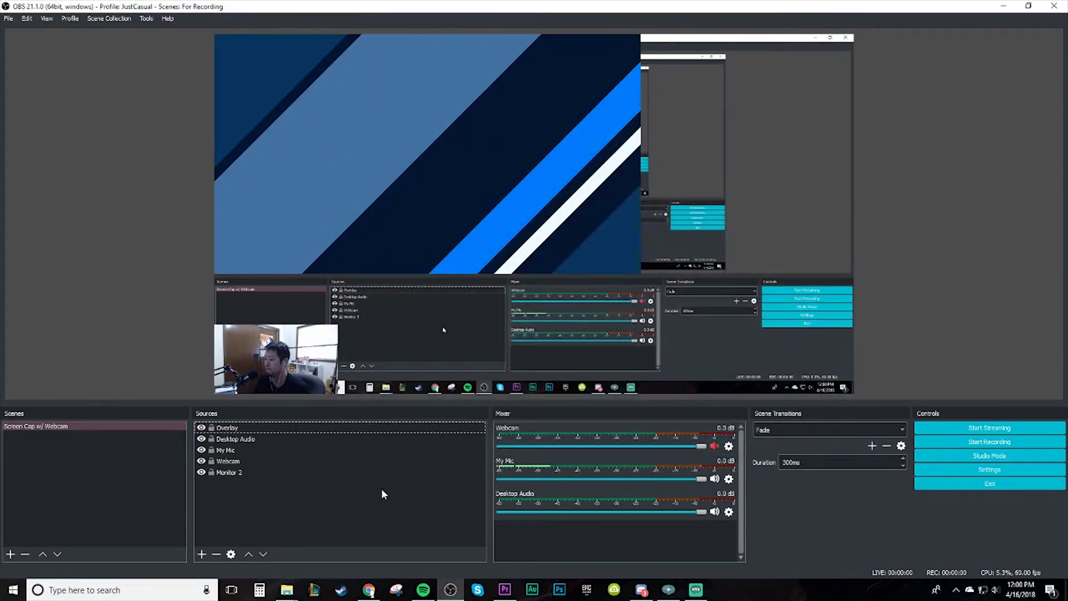
Enlarge the Overlay image in the preview so that it fills the whole canvas
click(410, 449)
click(257, 462)
click(489, 270)
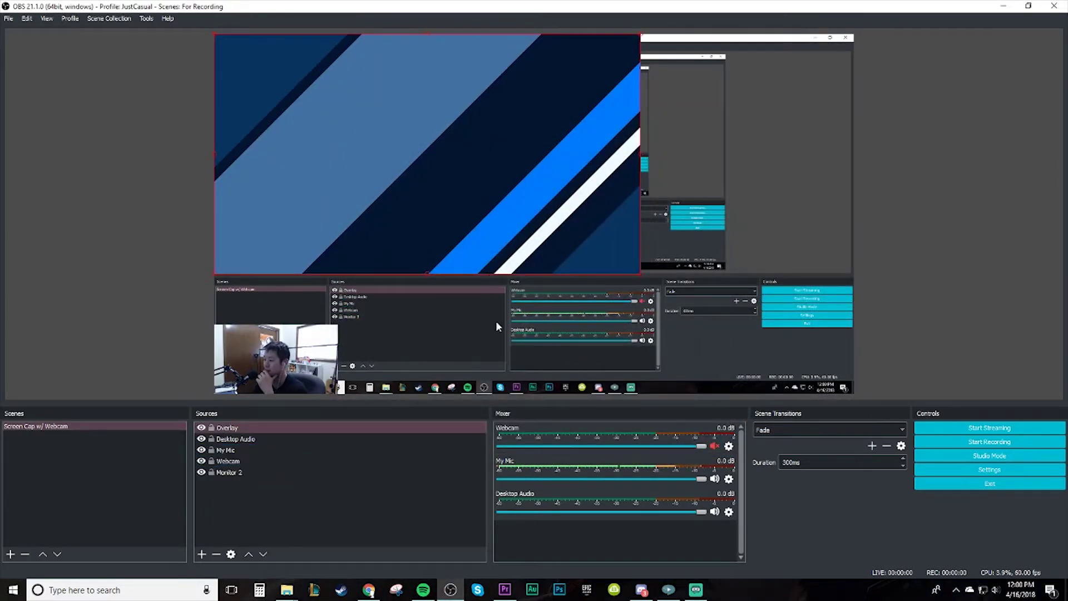
drag(640, 273, 833, 392)
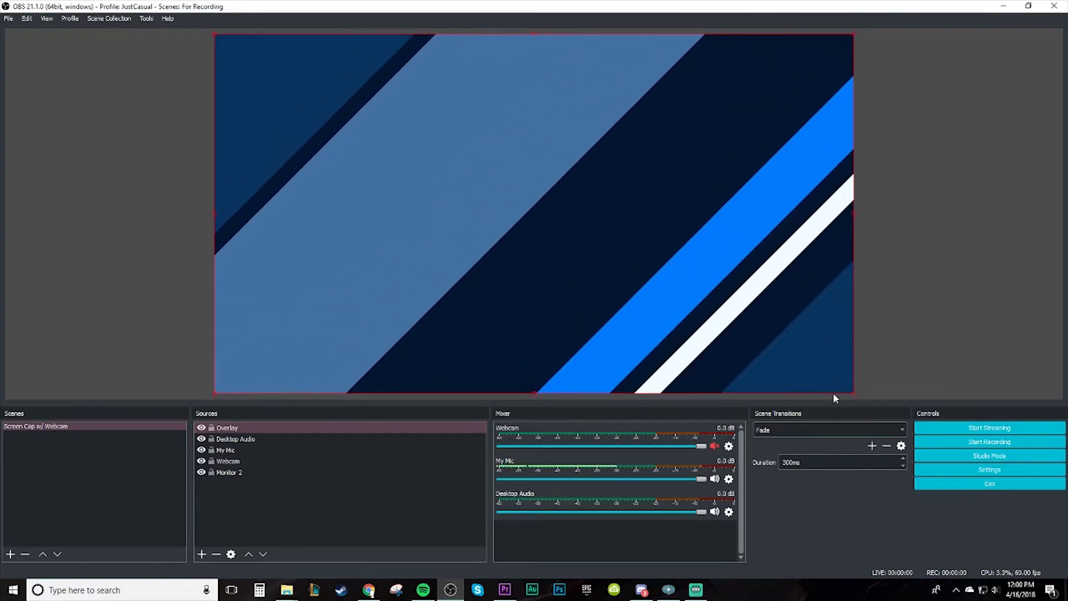
click(287, 498)
click(364, 292)
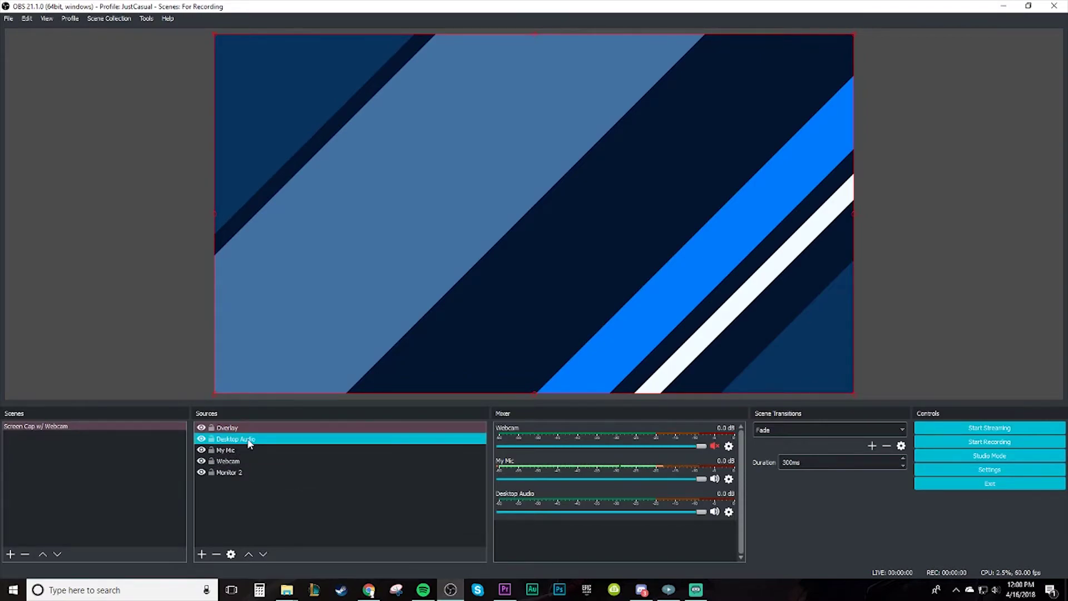
Reorder the sources as Webcam, Overlay, Monitor 2, My Mic, Desktop Audio and slightly enlarge the webcam in its lower-left canvas corner
drag(248, 443, 251, 497)
click(245, 463)
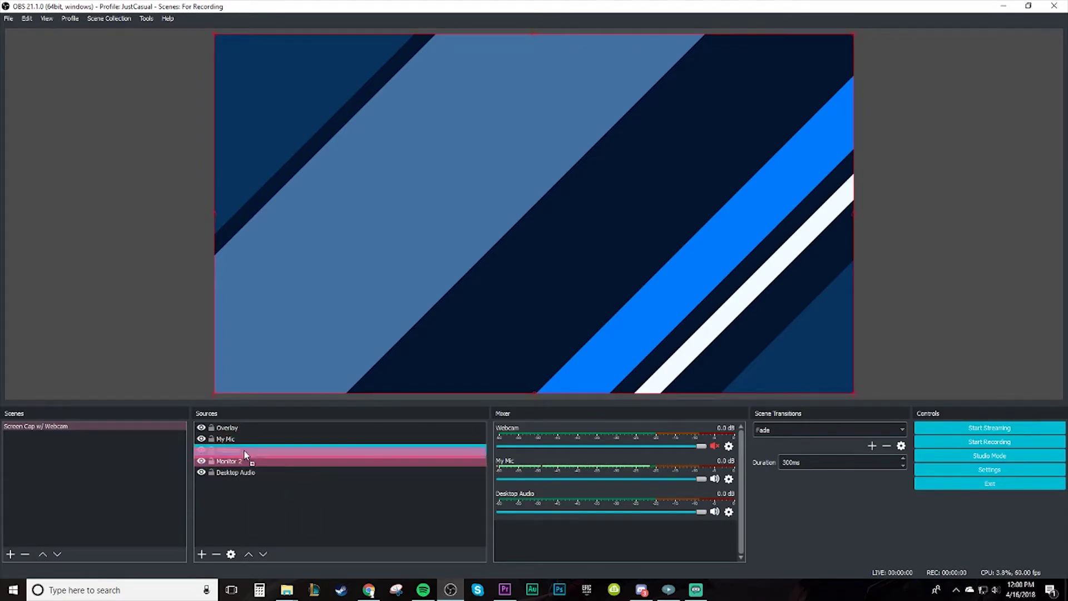
drag(248, 458, 239, 427)
drag(337, 330, 359, 313)
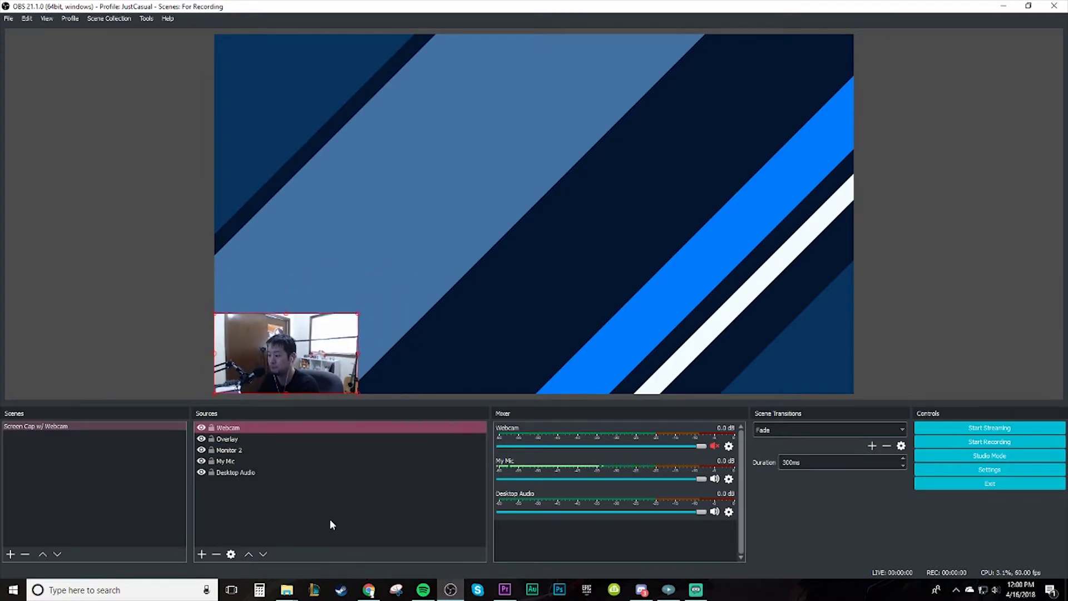
click(317, 525)
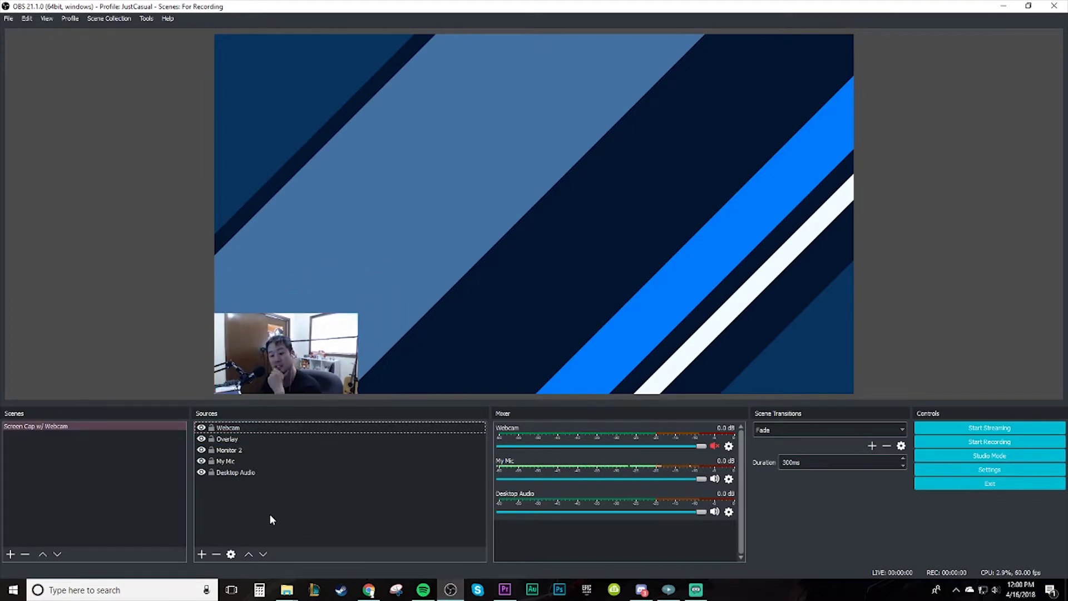
click(226, 429)
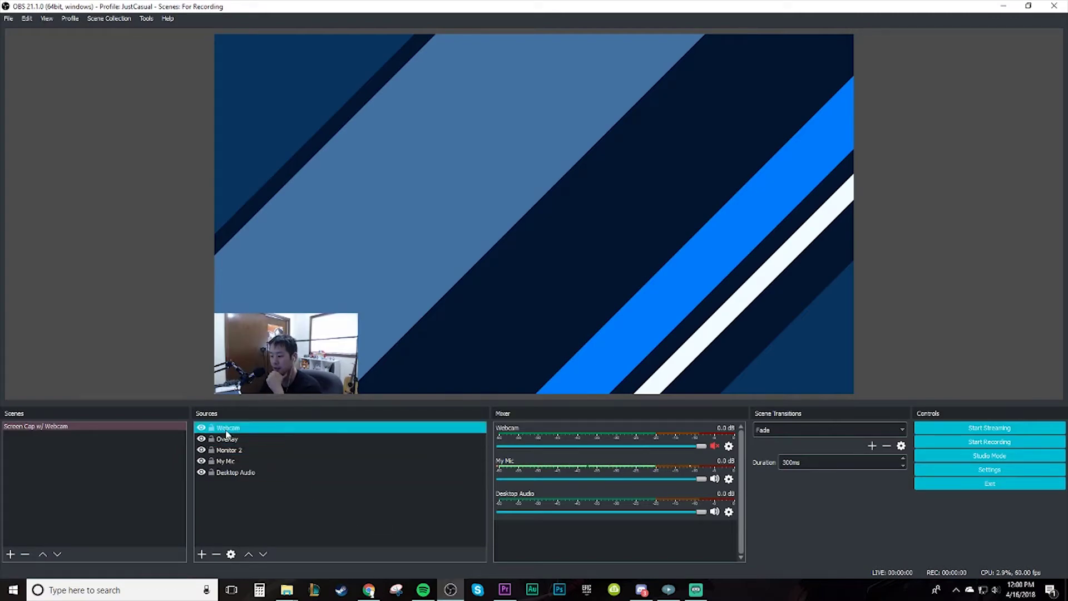
click(262, 439)
click(310, 513)
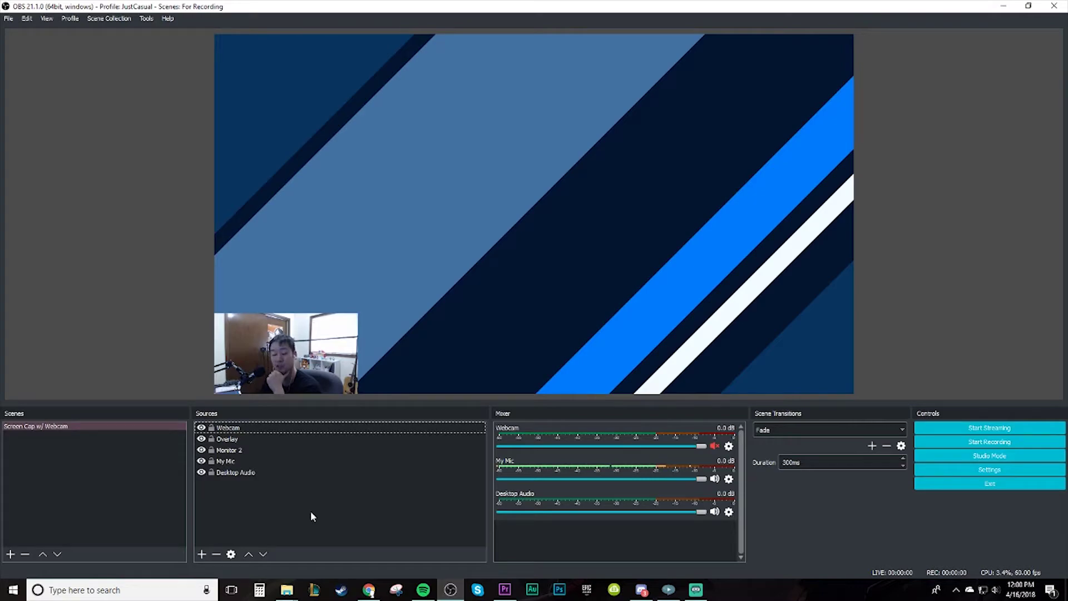
Add a new Text (GDI+) source named Twitter Handle to the scene
click(208, 553)
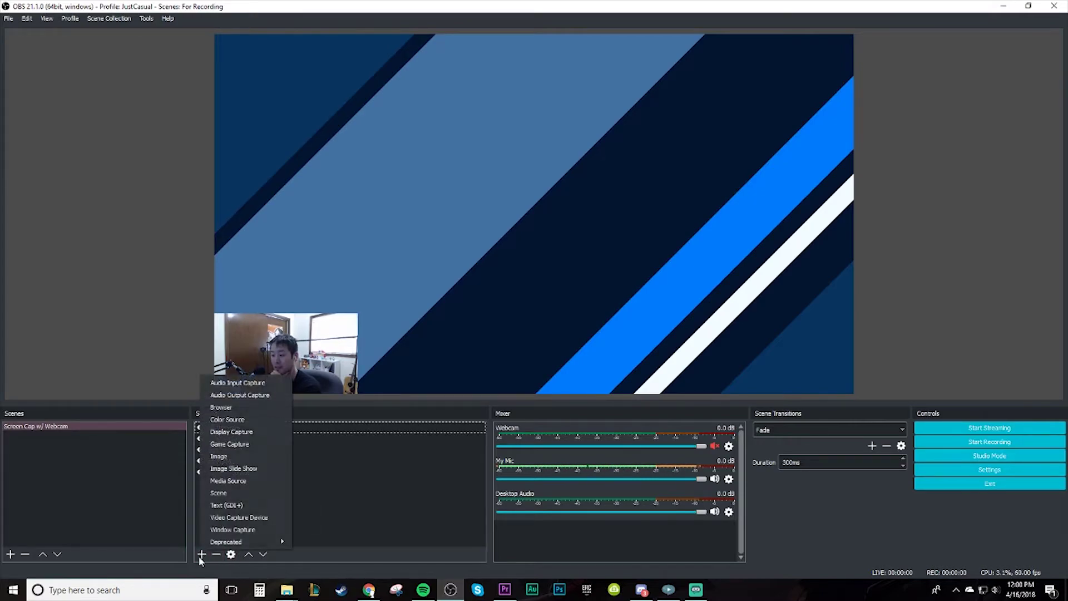
click(239, 506)
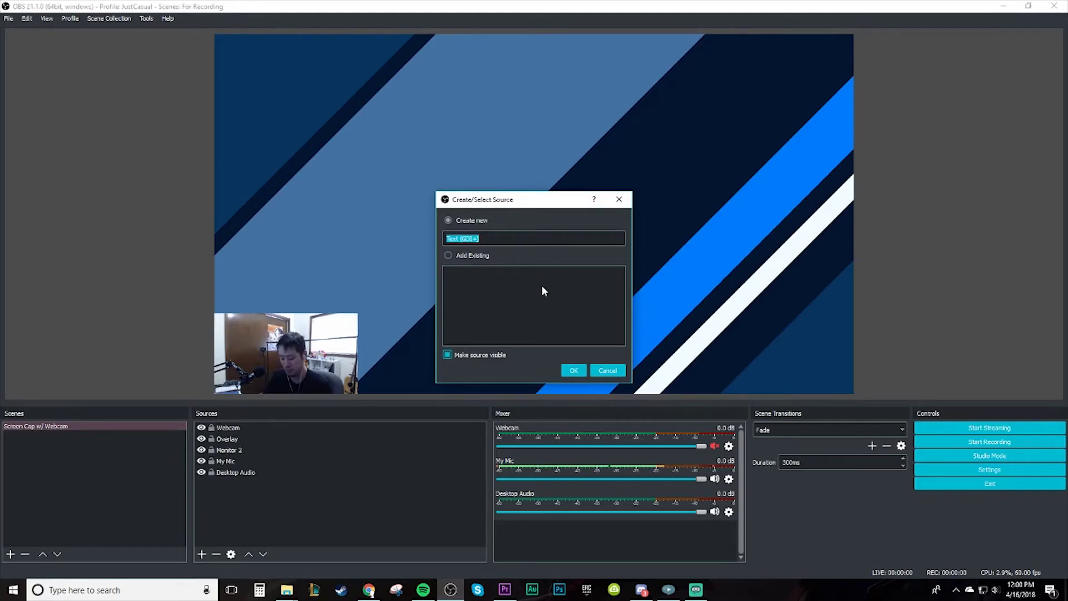
text(Twitter)
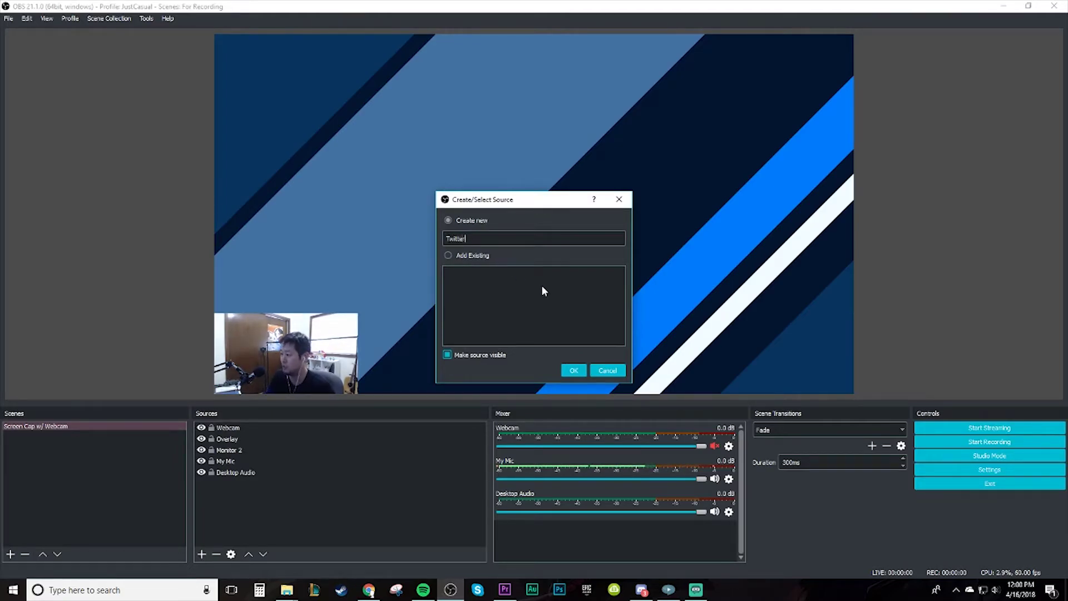
text( Handle)
key(Return)
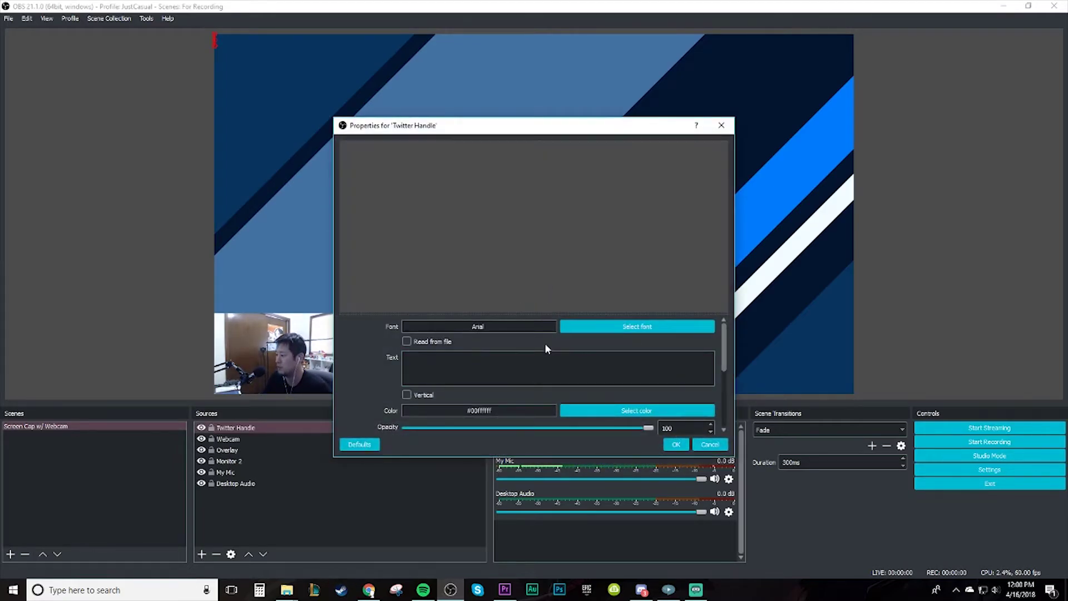
click(613, 326)
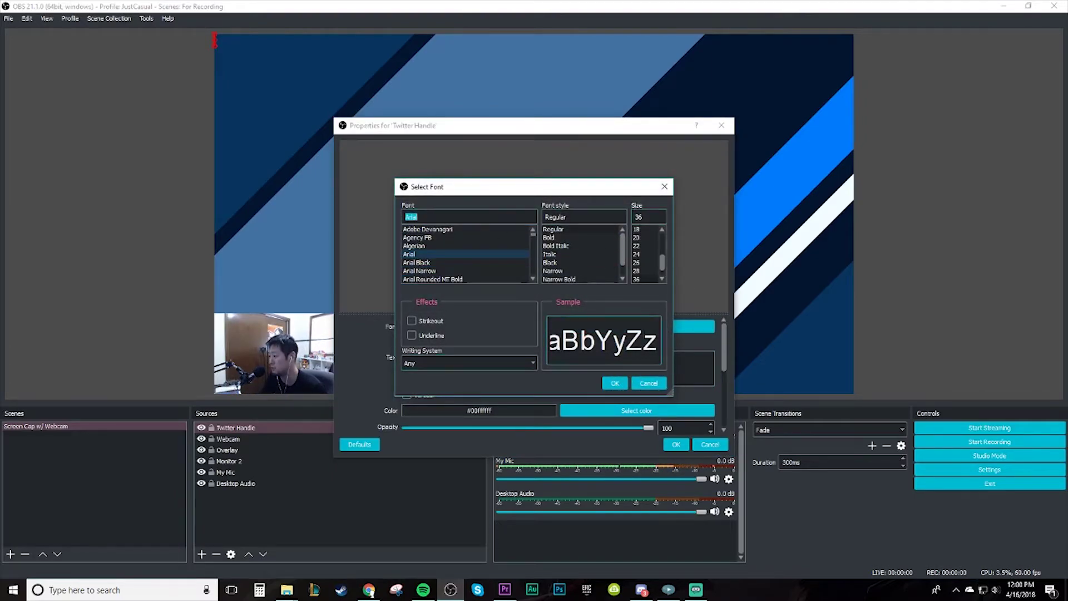
click(648, 383)
click(490, 370)
text(@jus)
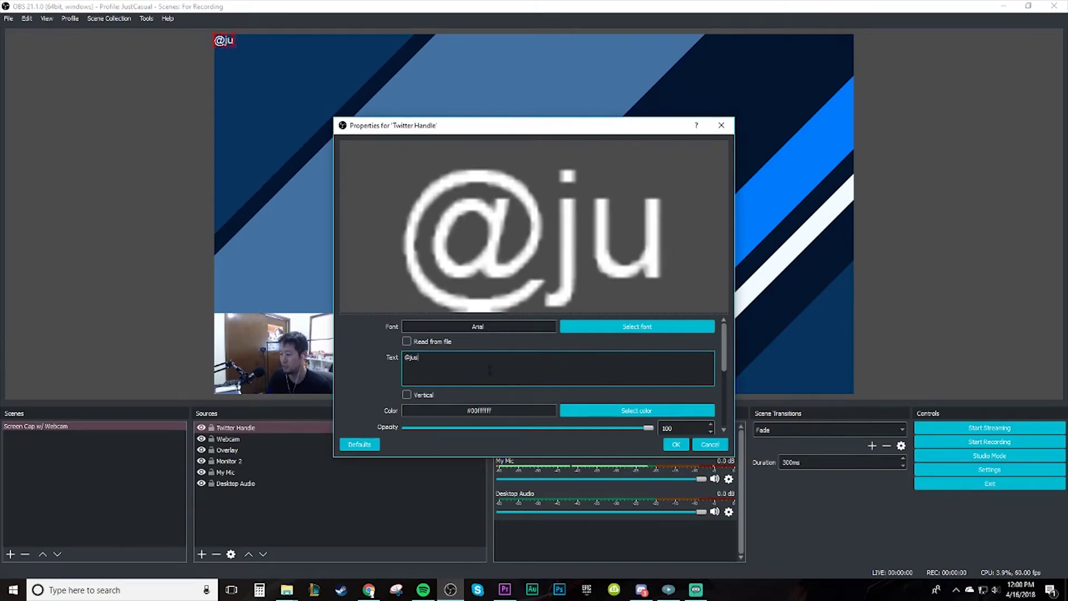
text(tcasual9)
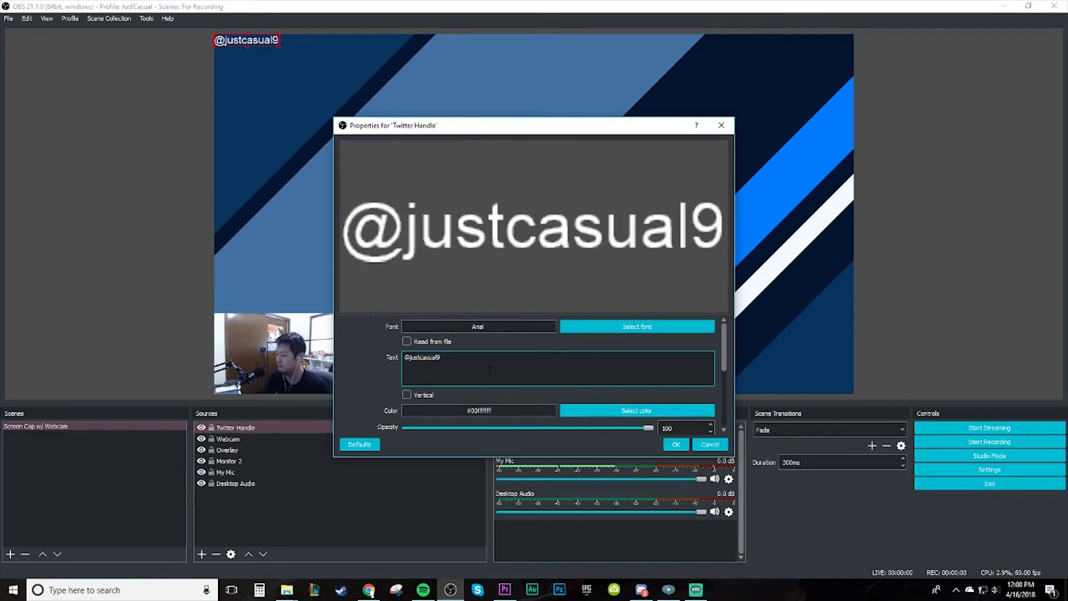
click(676, 443)
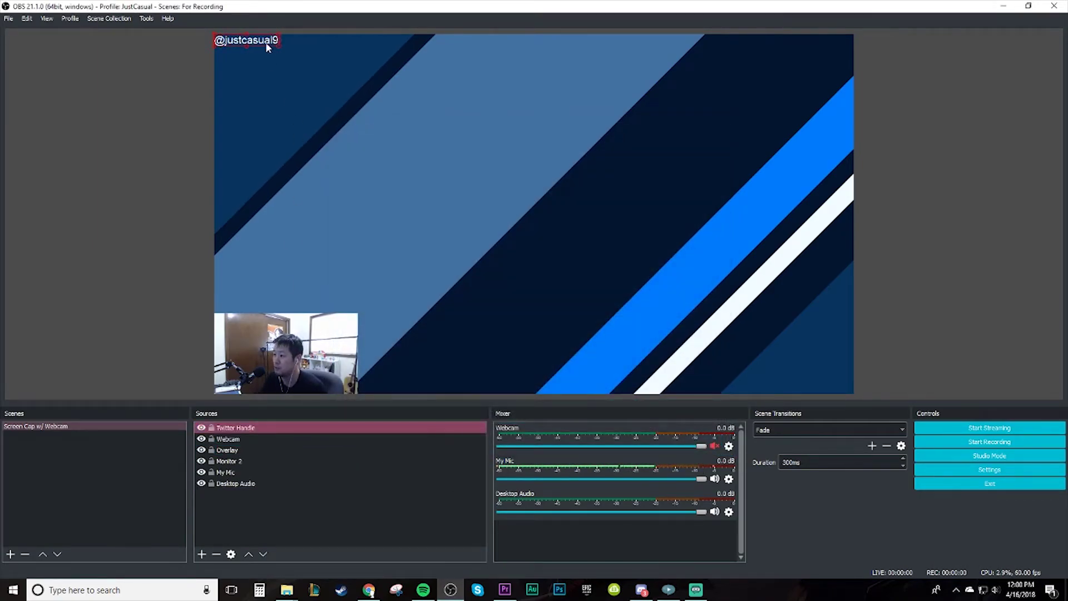
Enlarge the Twitter handle text and place it just above the webcam, aligned with the webcam's right edge
drag(267, 48, 596, 170)
right_click(391, 150)
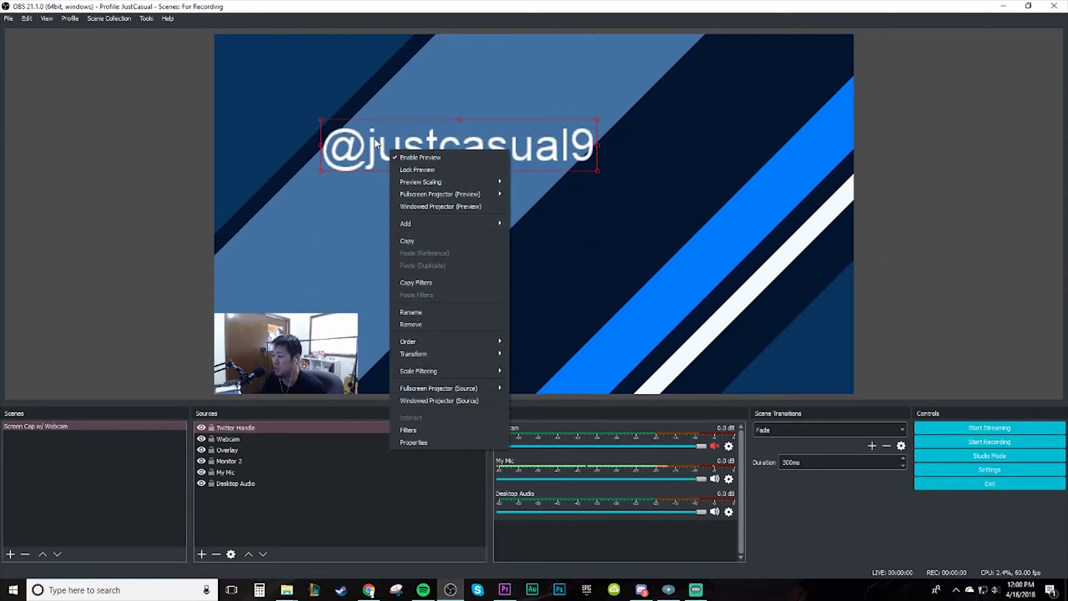
click(376, 144)
drag(377, 144, 349, 137)
drag(570, 162, 328, 304)
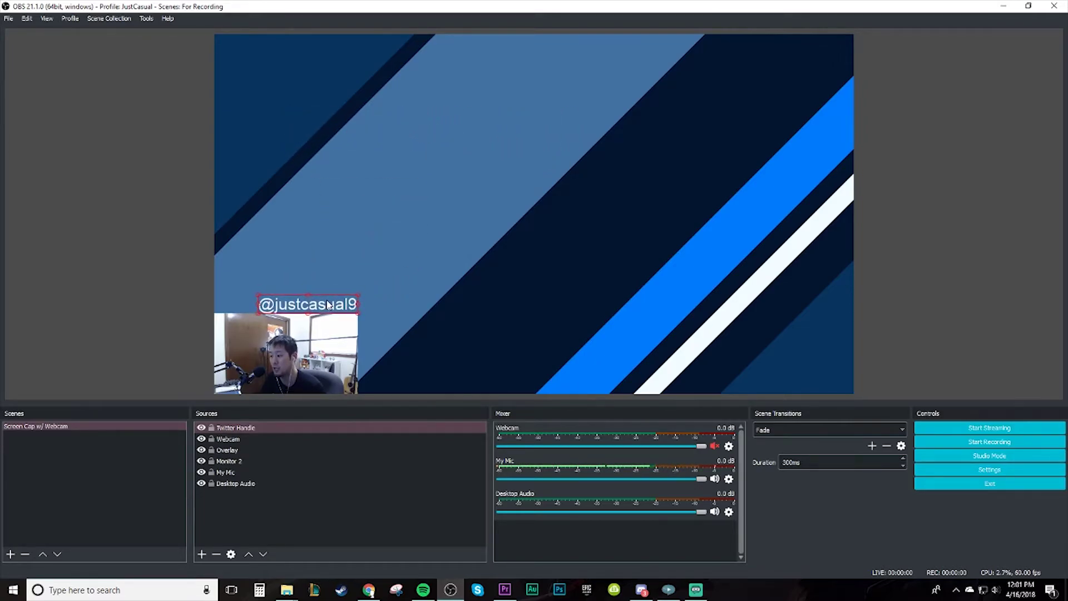
click(338, 267)
click(334, 289)
click(334, 310)
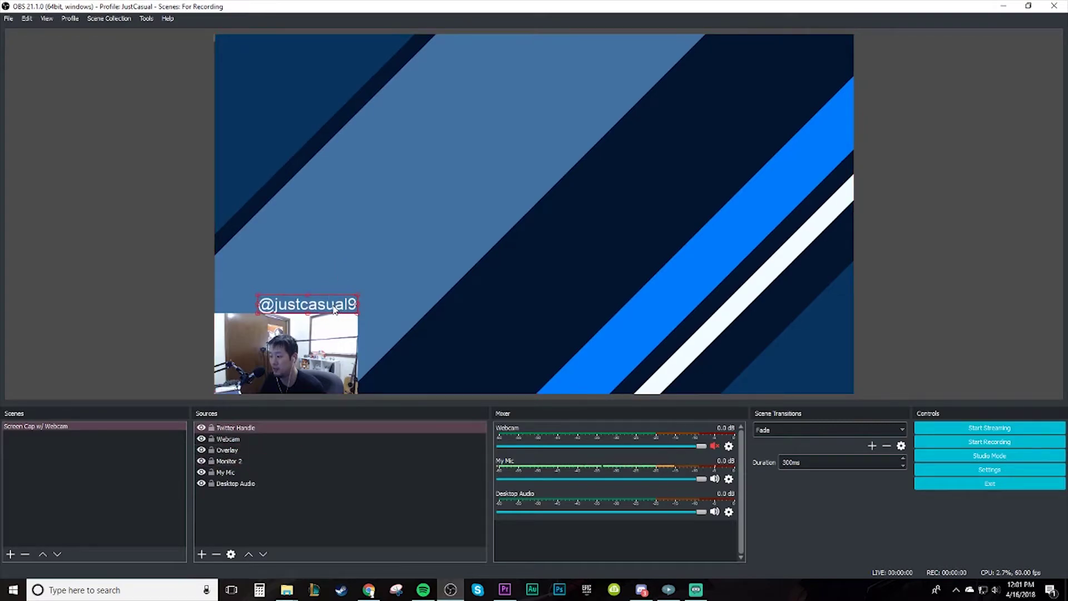
drag(335, 310, 334, 305)
Add a new Image source named twitter icon to the scene
click(202, 554)
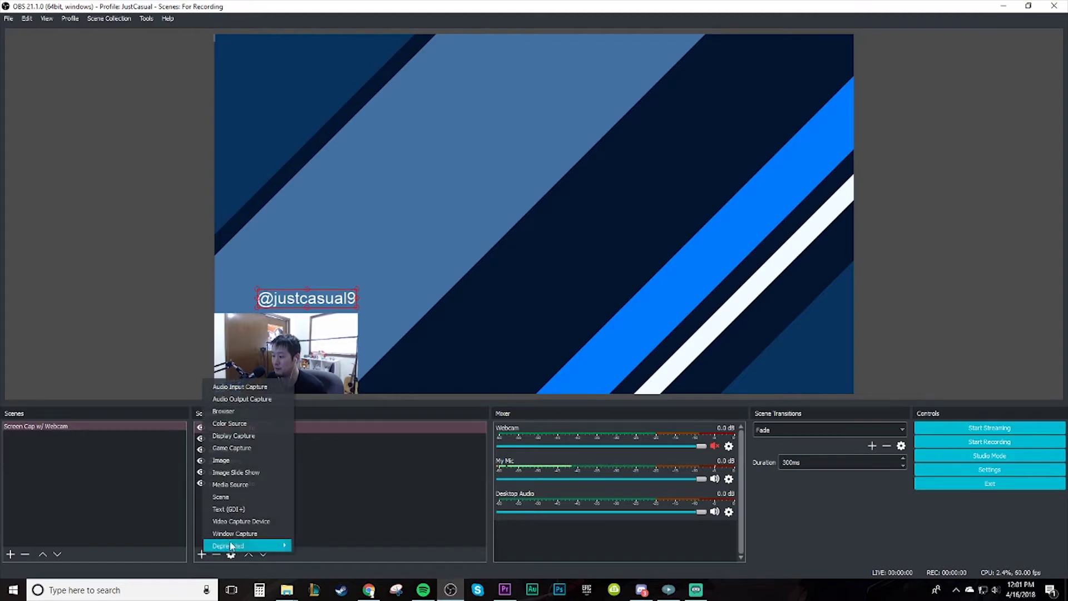
click(239, 460)
text(twi)
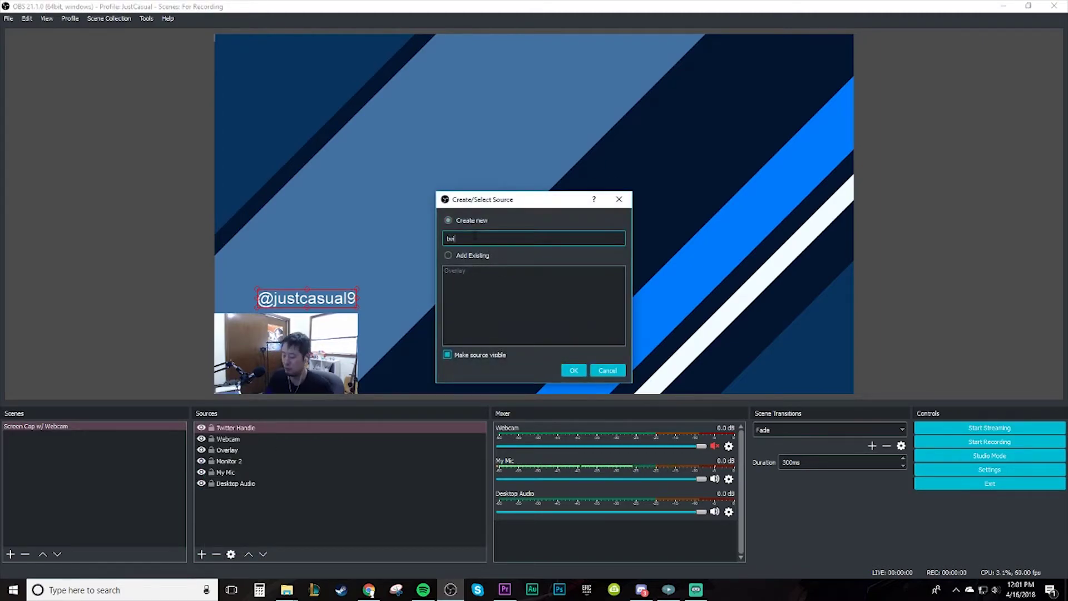
text(tter icon)
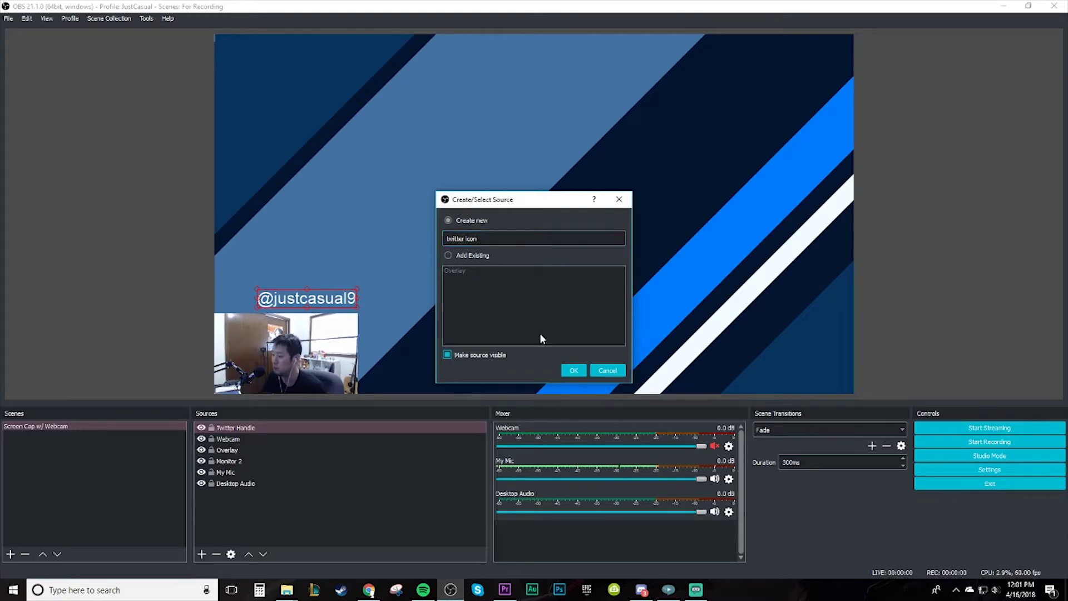
click(574, 370)
Choose TWITTER LOGO.png from the EWatch pics folder as the twitter icon's image and accept its properties
click(704, 363)
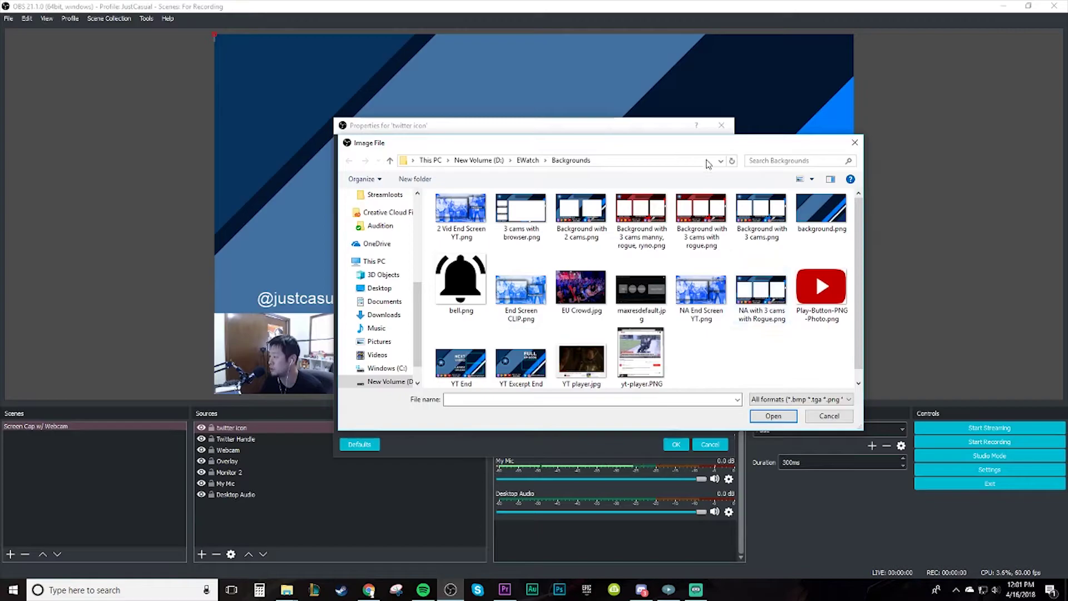
click(527, 161)
click(476, 336)
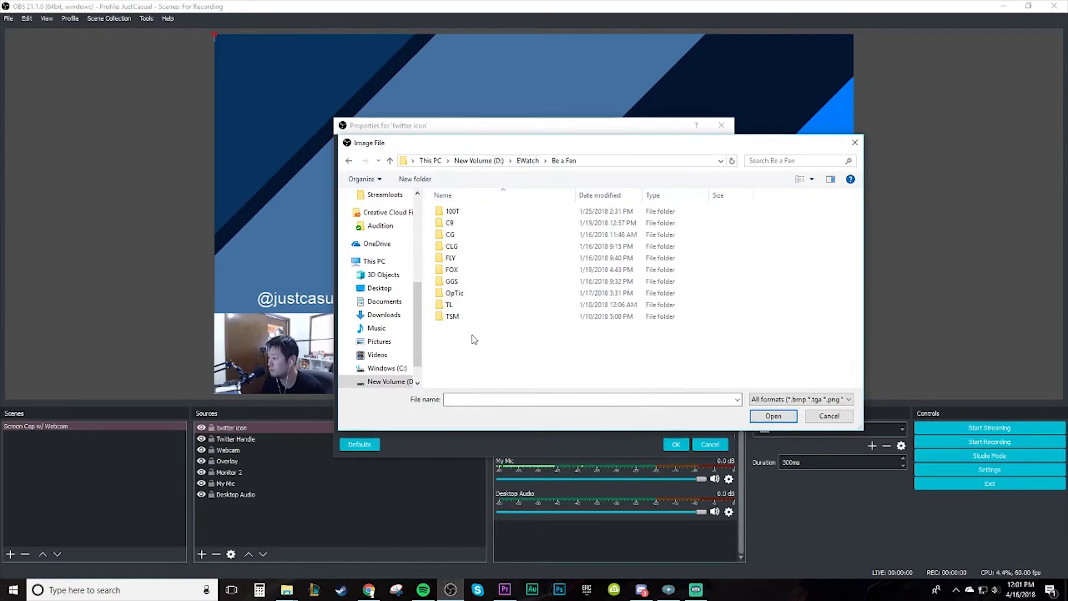
scroll(481, 342, down, 2)
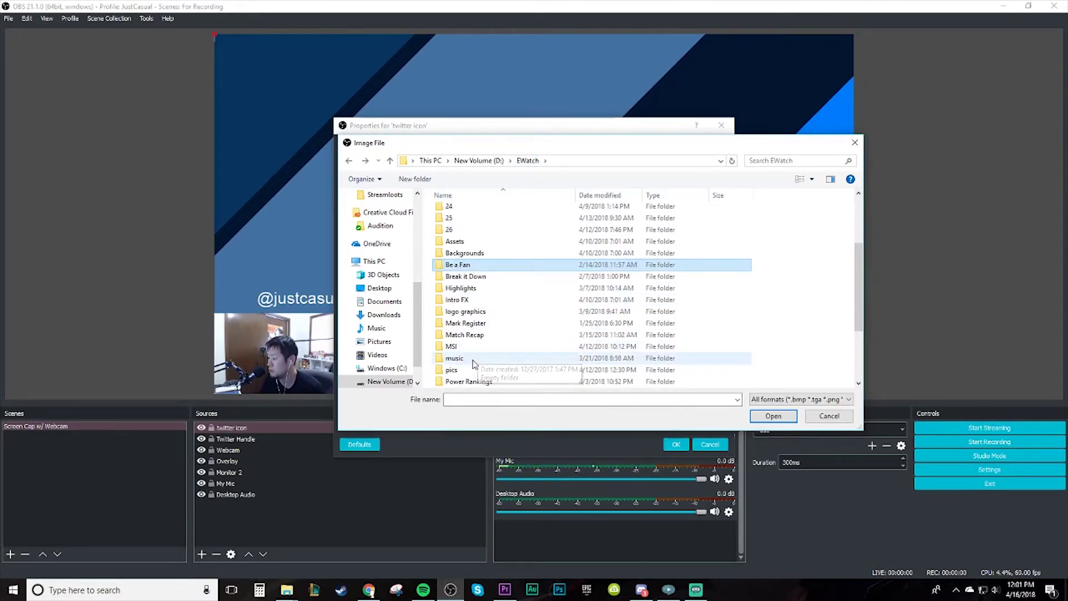
double_click(453, 370)
scroll(544, 316, down, 1)
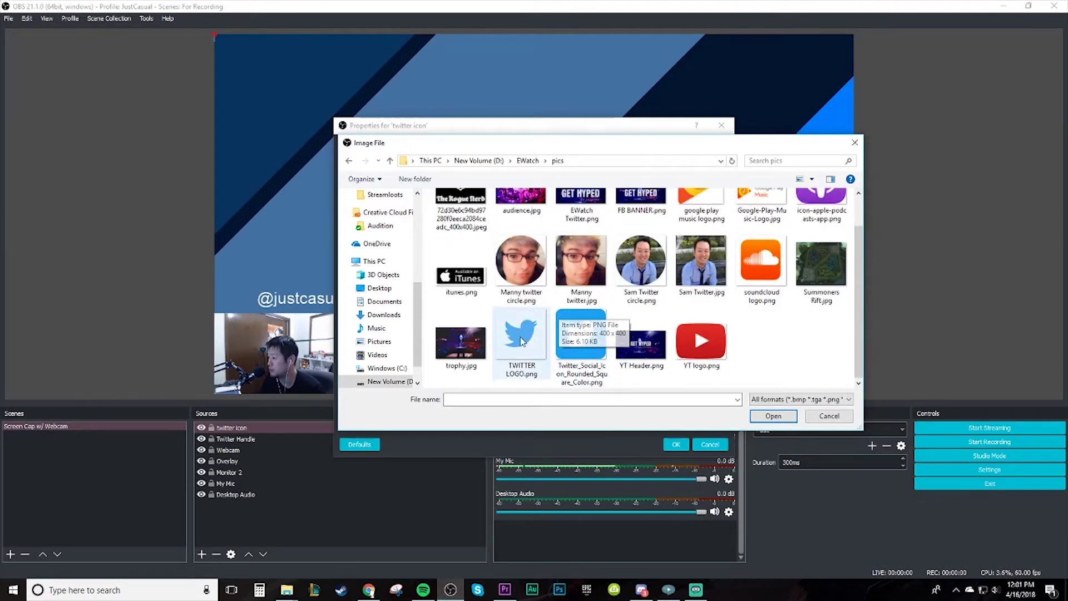
double_click(581, 328)
key(Return)
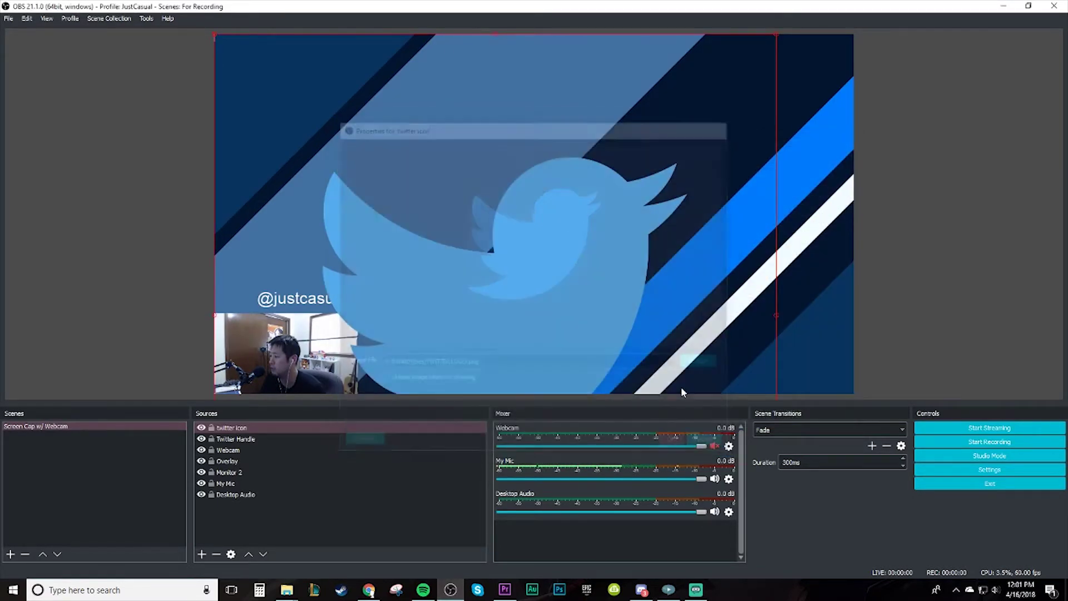
Shrink the Twitter icon and place it above the webcam, directly left of the handle text
drag(776, 36, 307, 295)
click(439, 300)
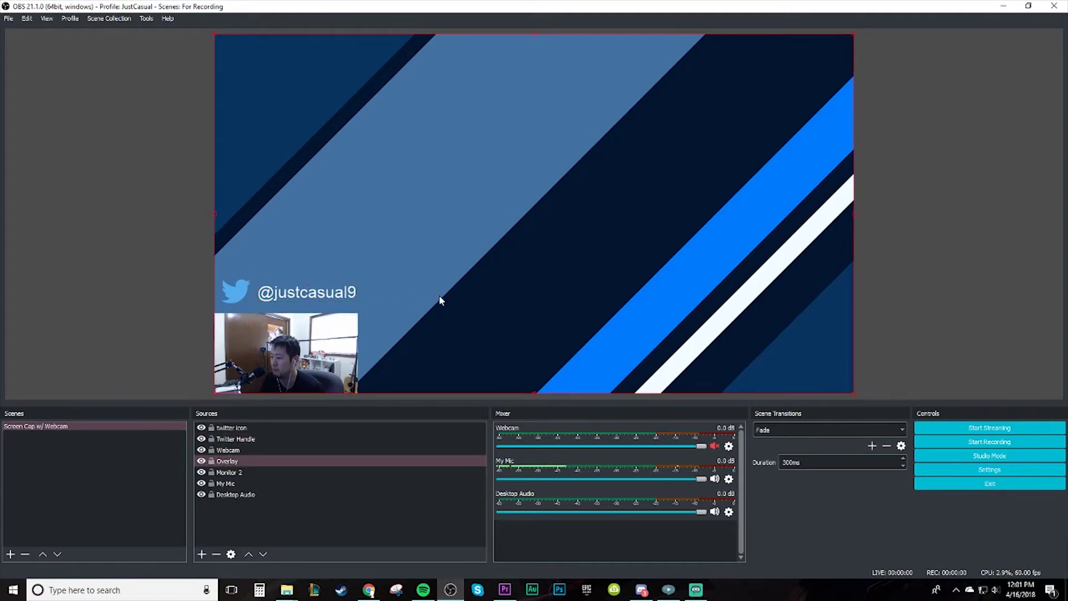
click(356, 519)
click(162, 512)
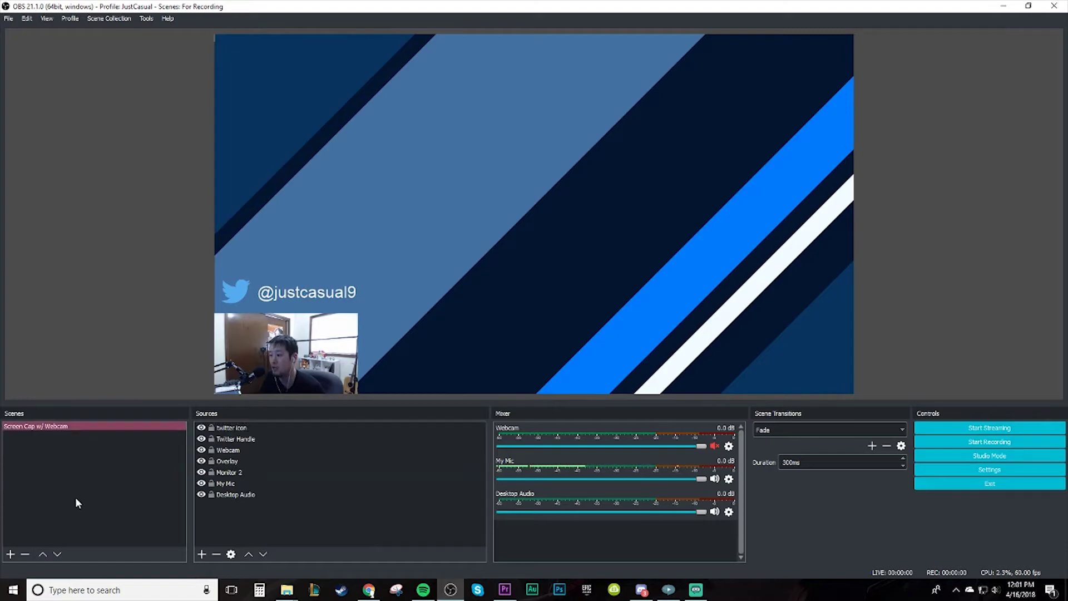
Add a new scene named Full Screen Webcam
click(10, 554)
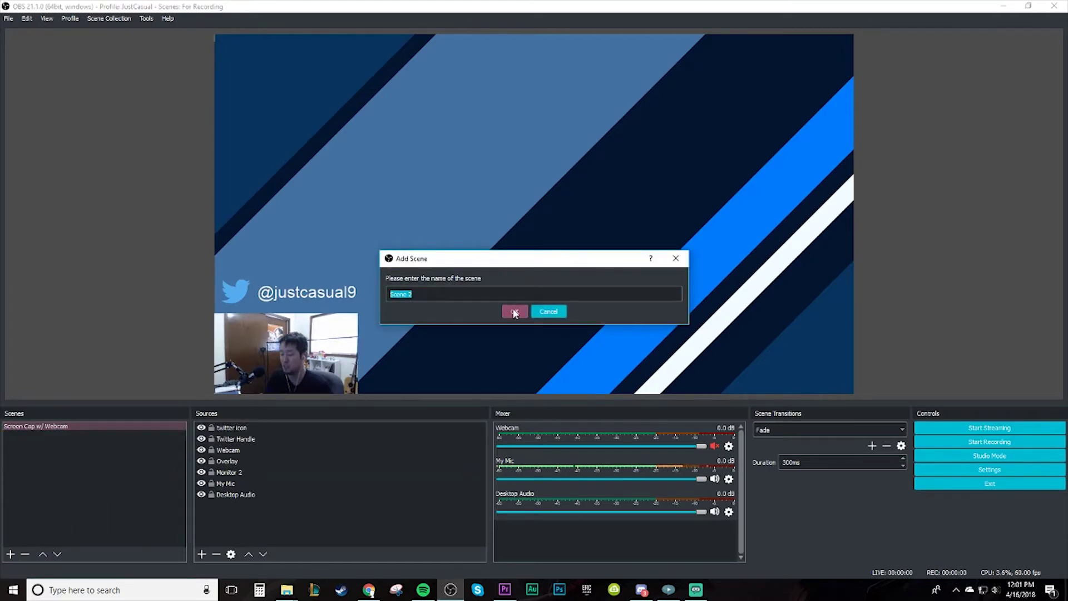
text(Full Sc)
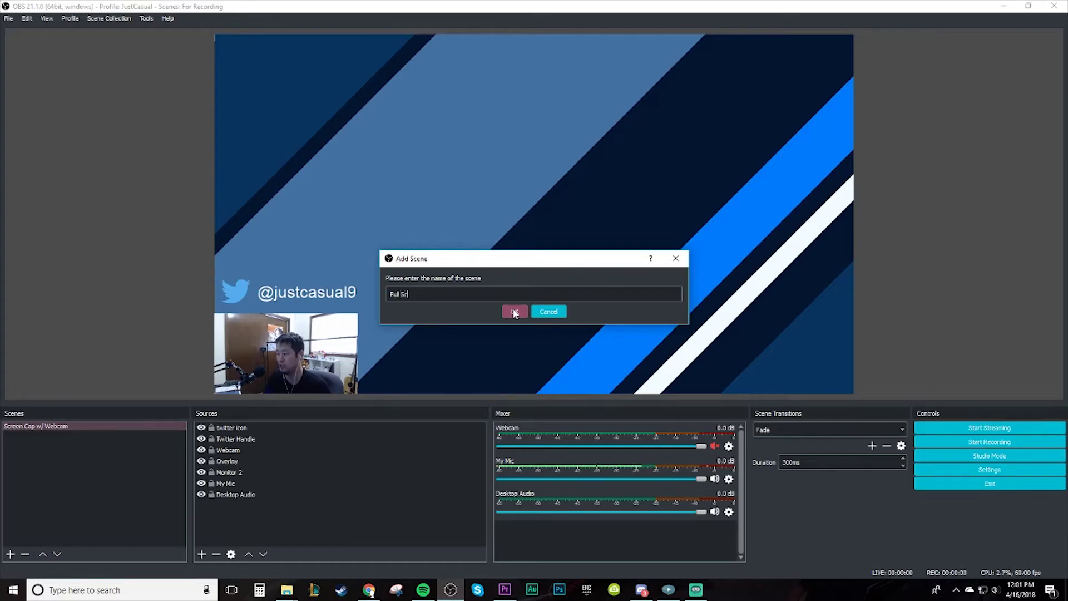
text(reen Webcam)
click(515, 312)
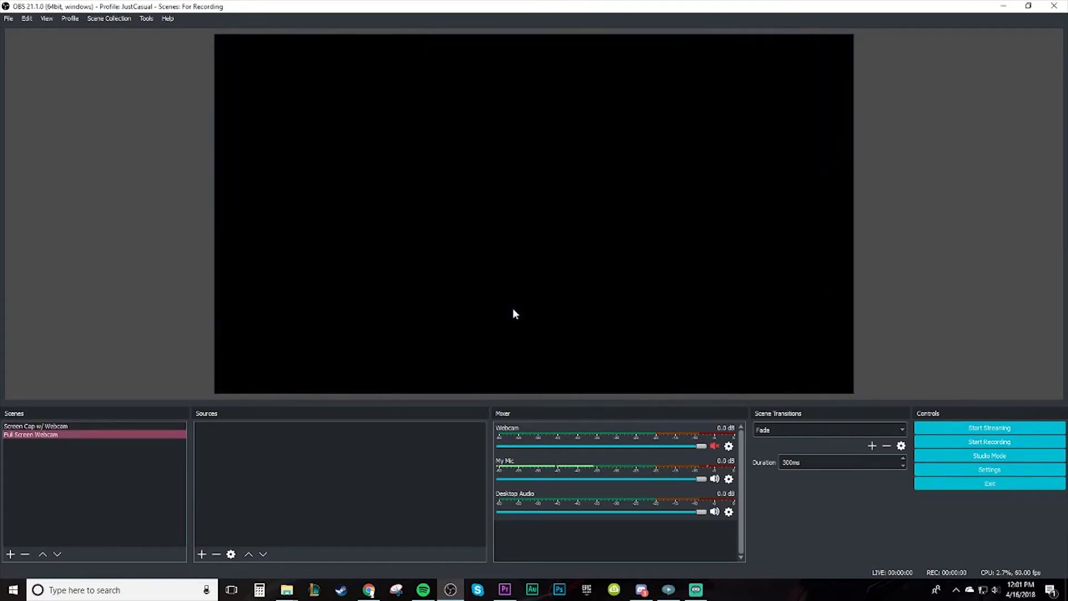
Add the existing Webcam video capture source to the Full Screen Webcam scene, sized to fill the canvas
click(202, 554)
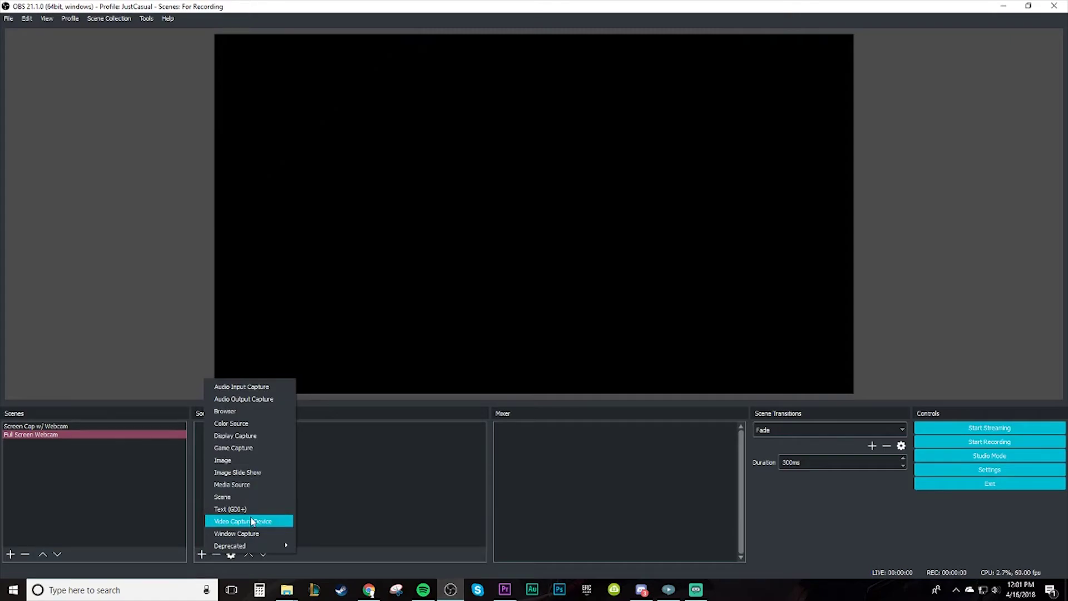
click(252, 521)
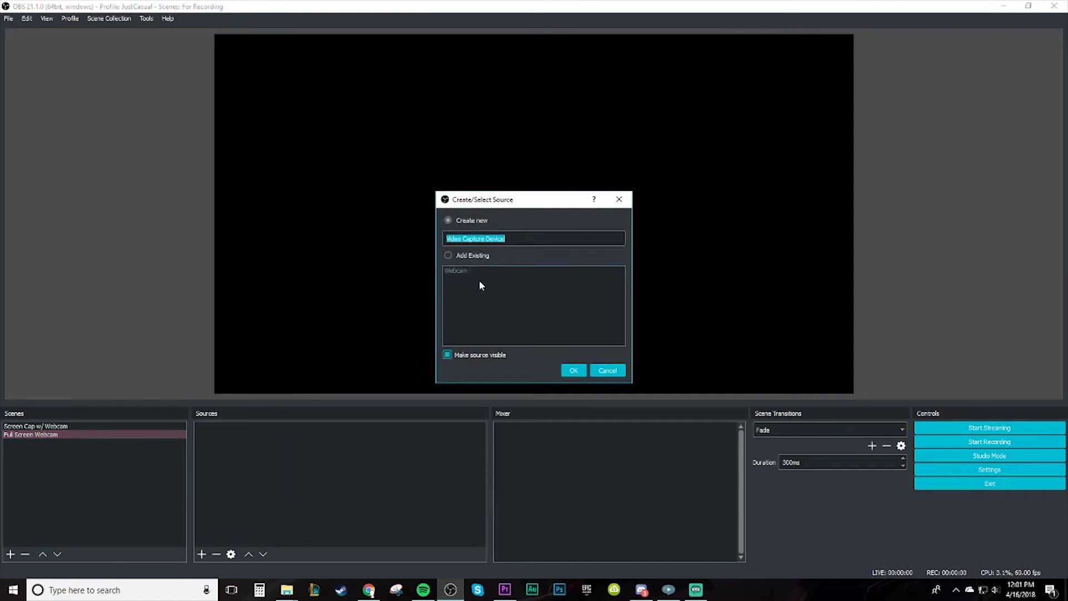
click(479, 254)
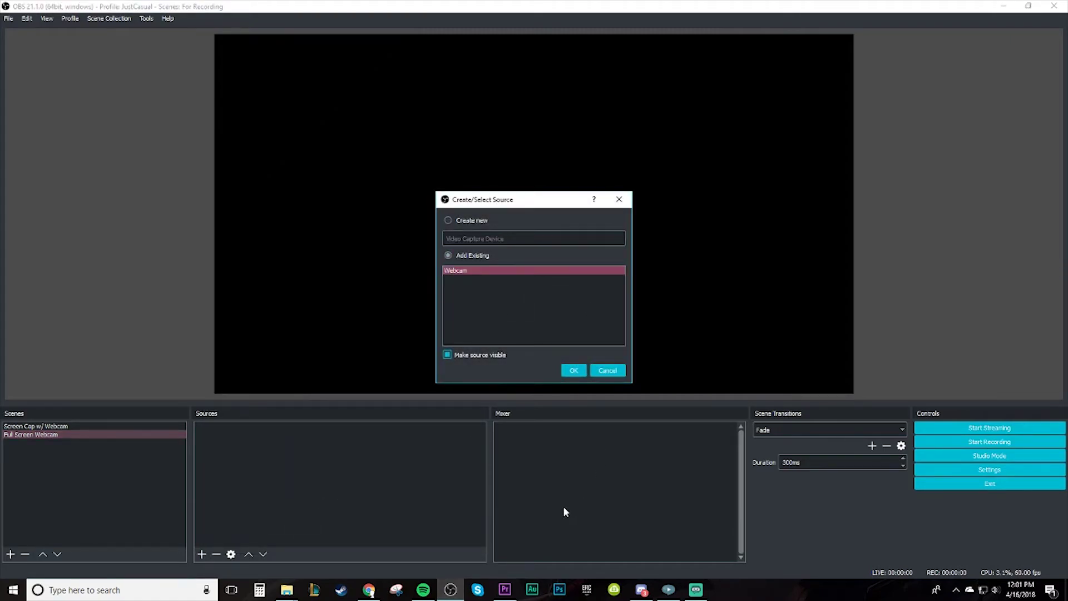
click(574, 370)
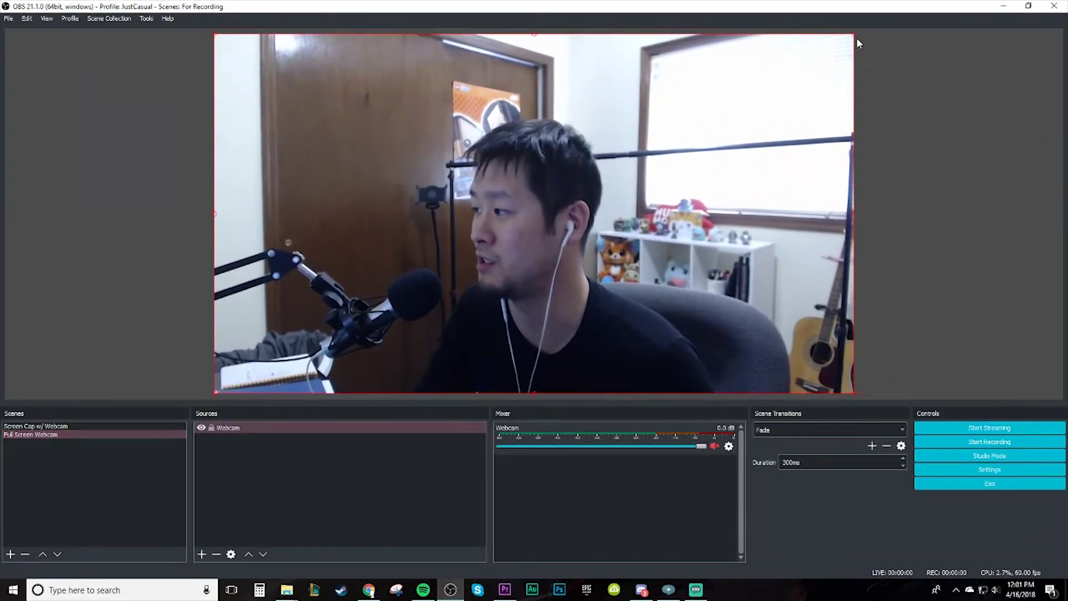
click(305, 481)
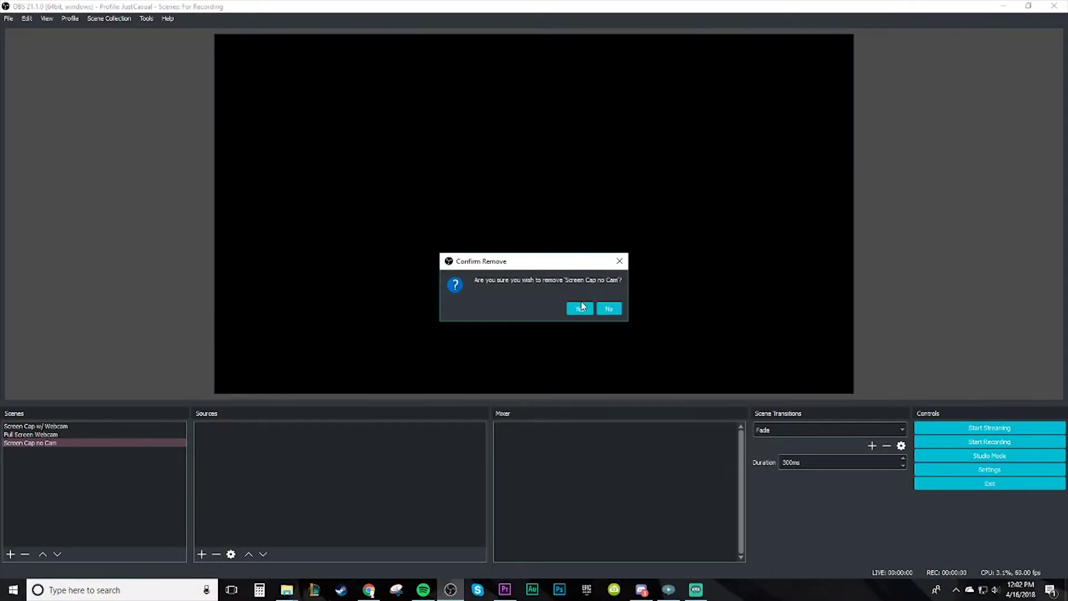
Remove the empty Screen Cap no Cam scene and return to the Screen Cap w/ Webcam scene
click(581, 306)
click(84, 427)
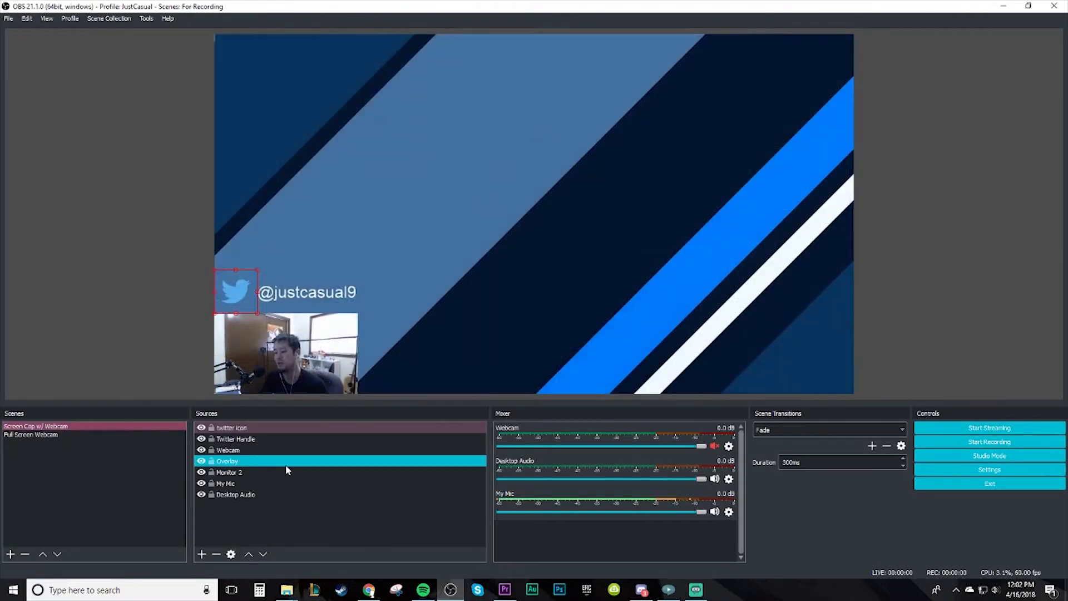
click(288, 515)
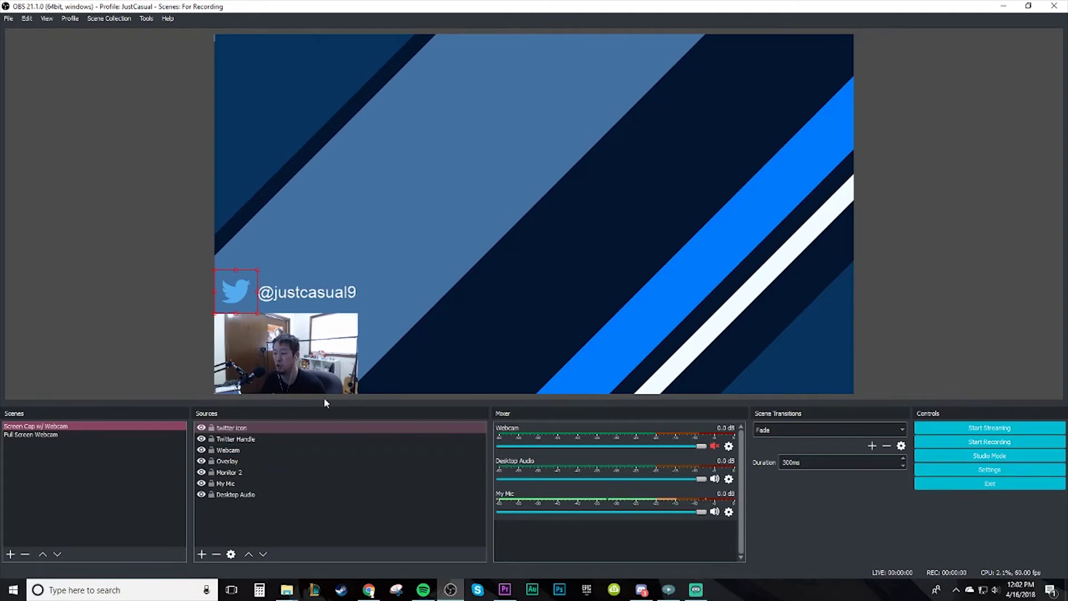
Duplicate the Screen Cap w/ Webcam scene and name the copy Screen Cap No Webcam
right_click(109, 425)
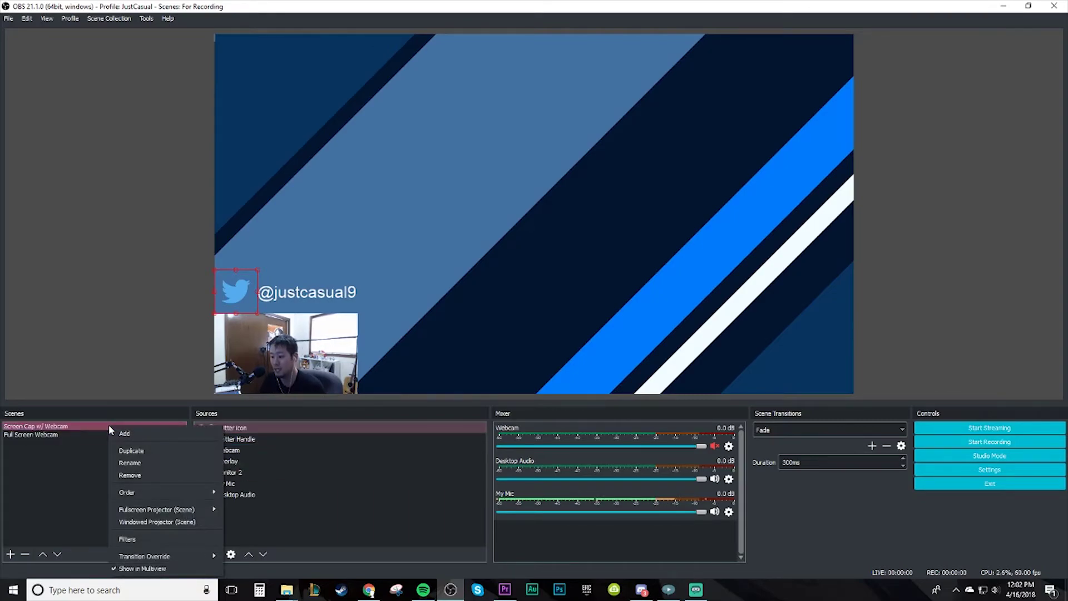
click(133, 450)
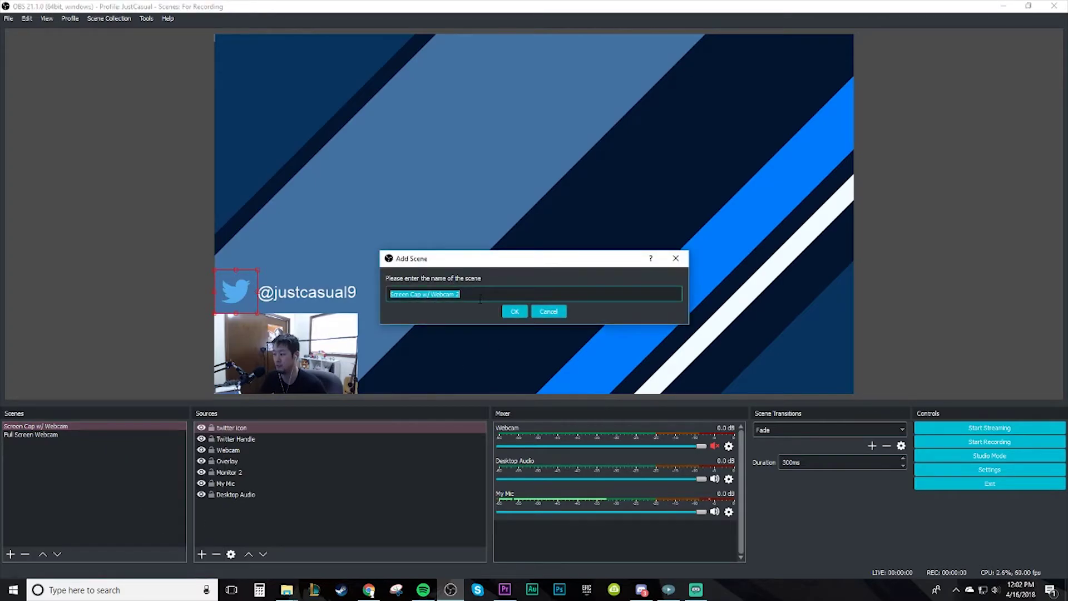
click(425, 296)
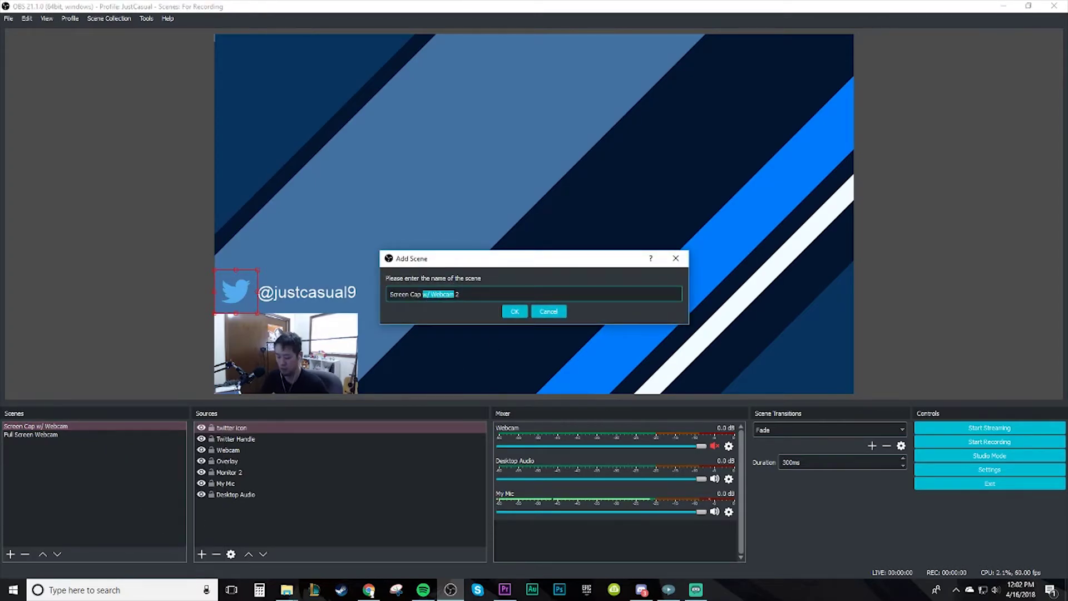
text(No Cam)
key(BackSpace)
text(Web)
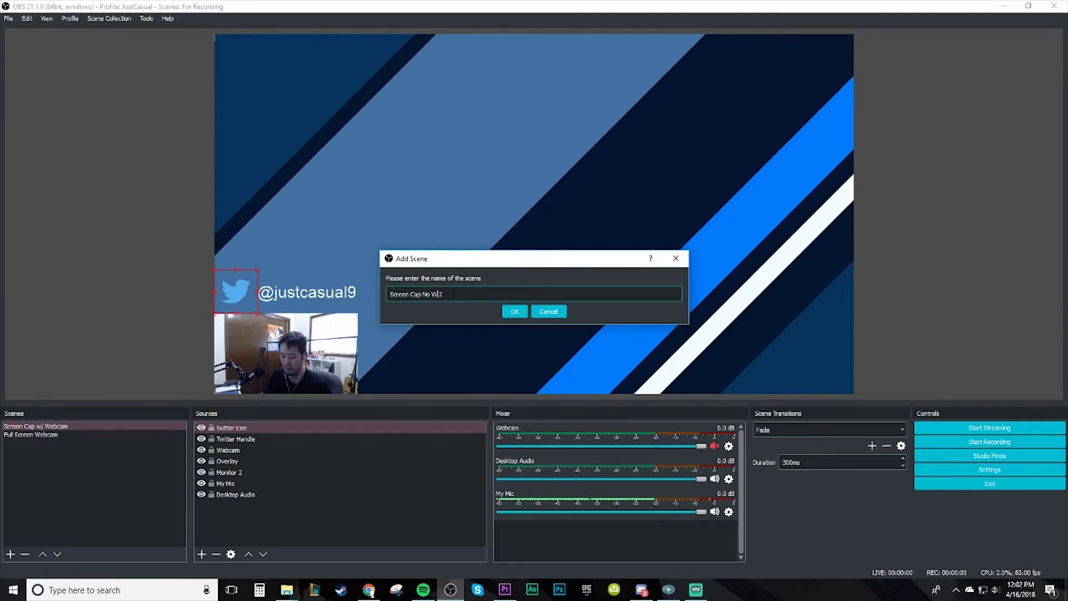
text(cam)
key(Delete)
key(Delete)
key(Return)
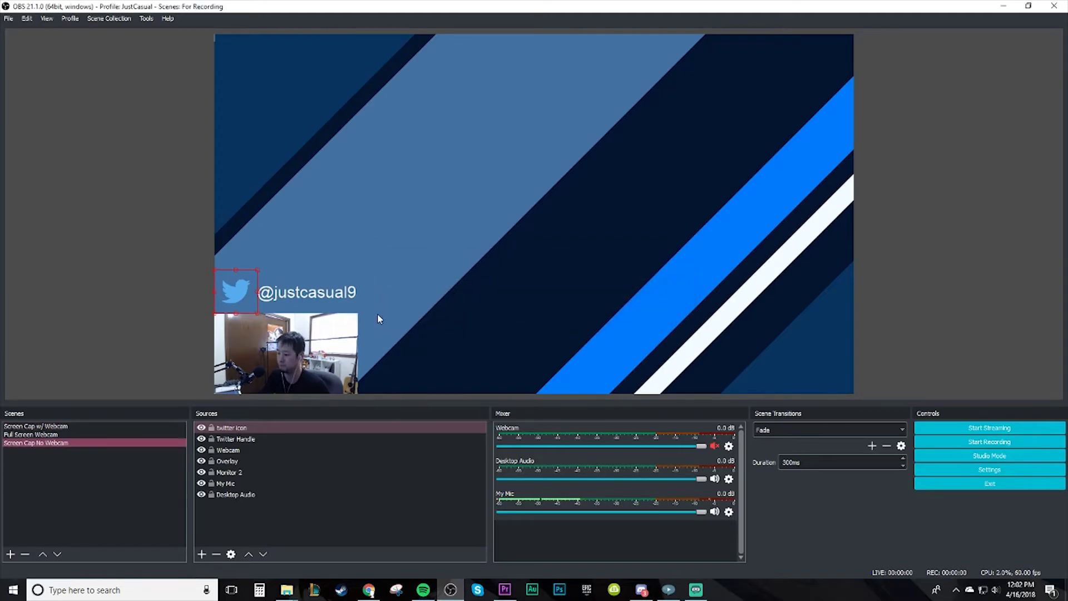
Hide the Webcam source in the Screen Cap No Webcam scene and remove it
click(230, 430)
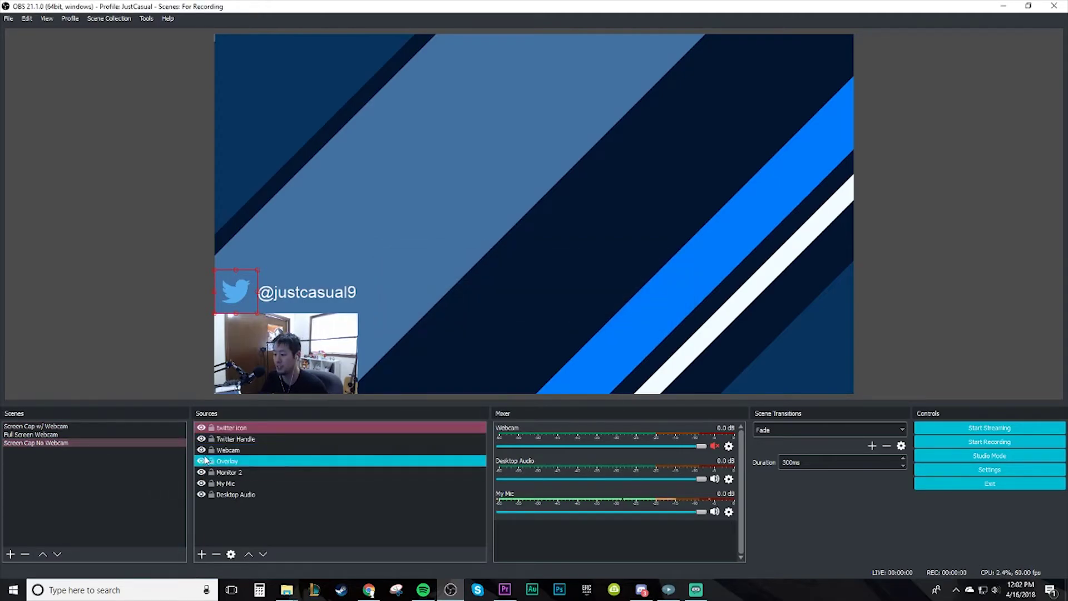
click(201, 450)
right_click(235, 454)
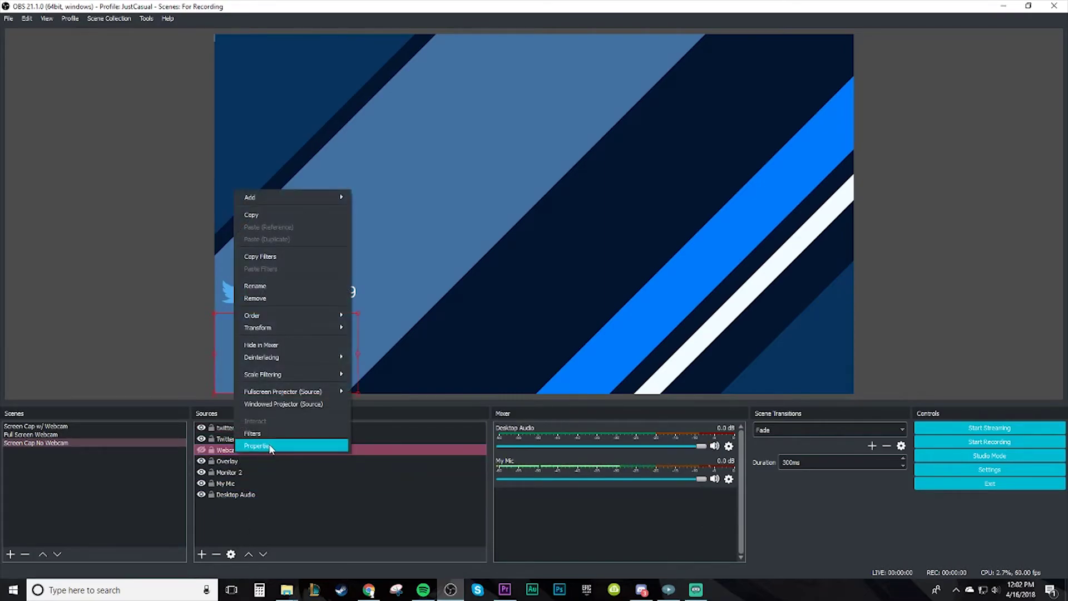
click(263, 298)
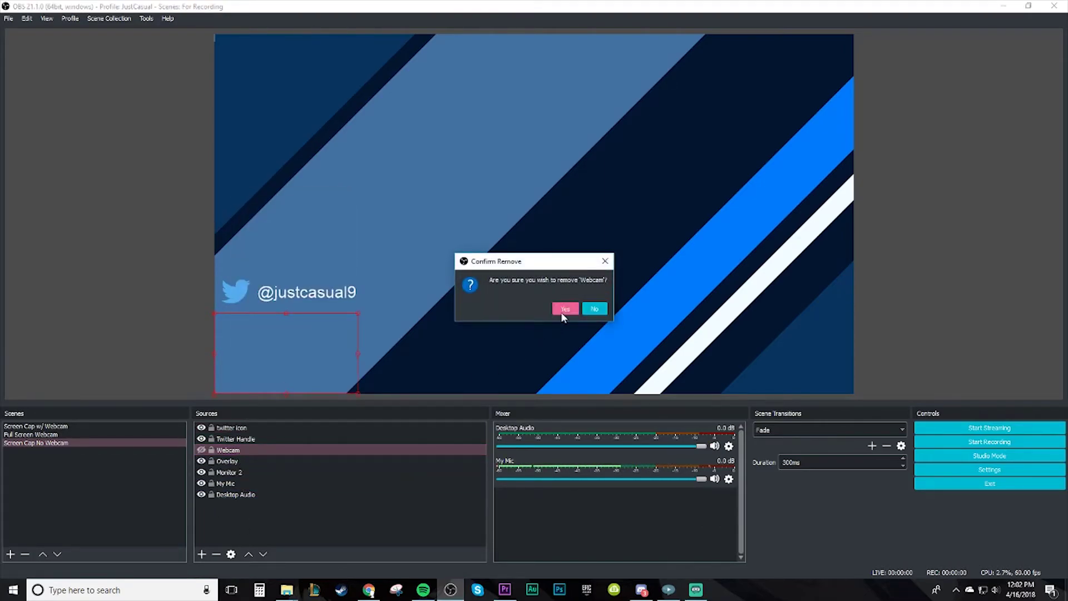
click(563, 309)
Move the Twitter icon and handle text together into the upper-left corner of the canvas
click(250, 429)
ctrl+click(250, 439)
right_click(251, 439)
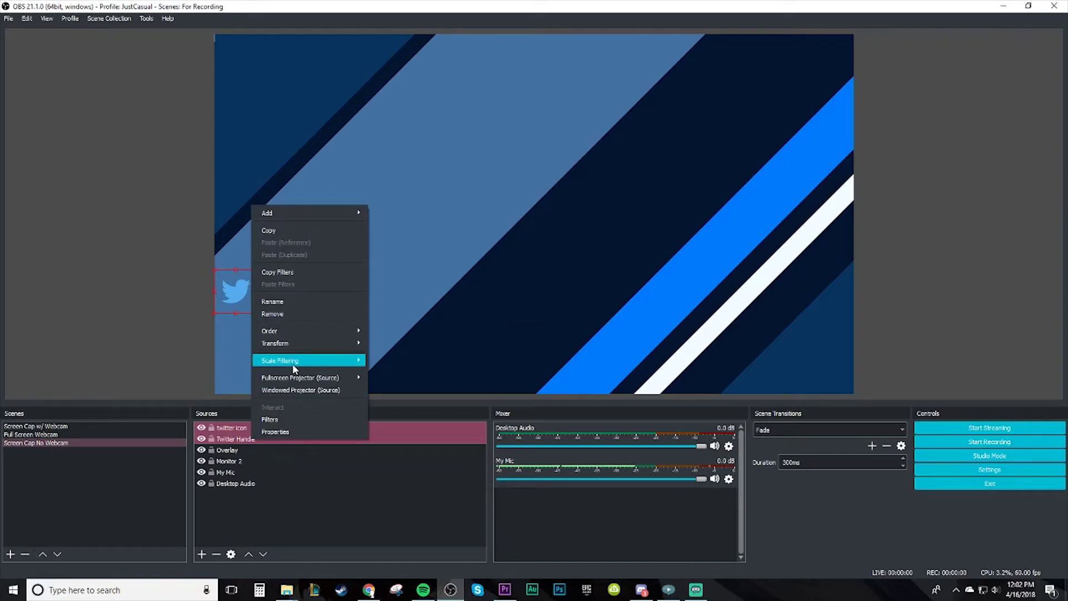
drag(235, 291, 236, 55)
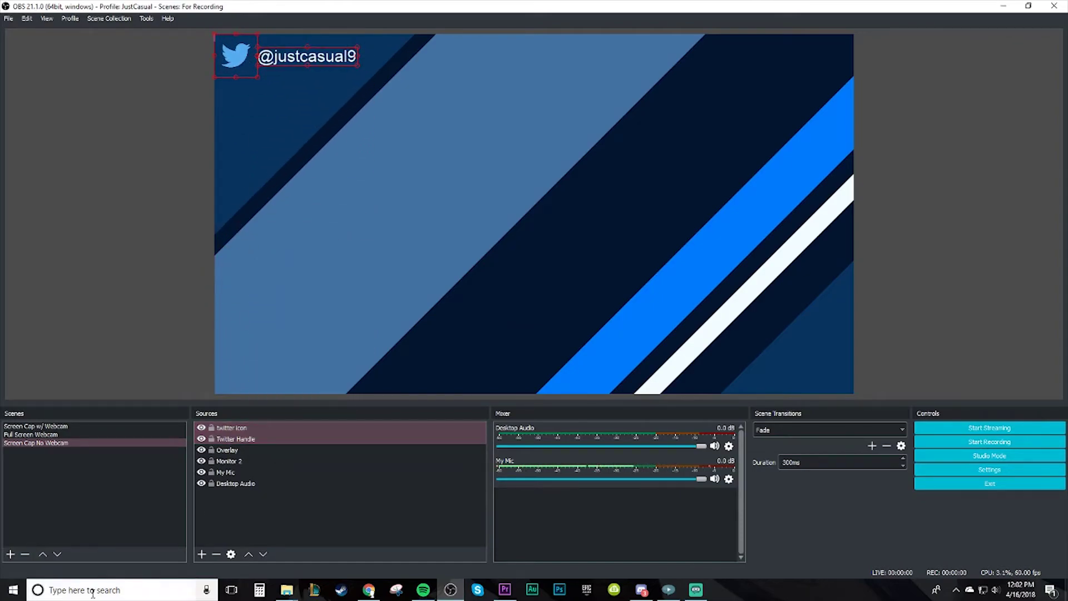
click(321, 515)
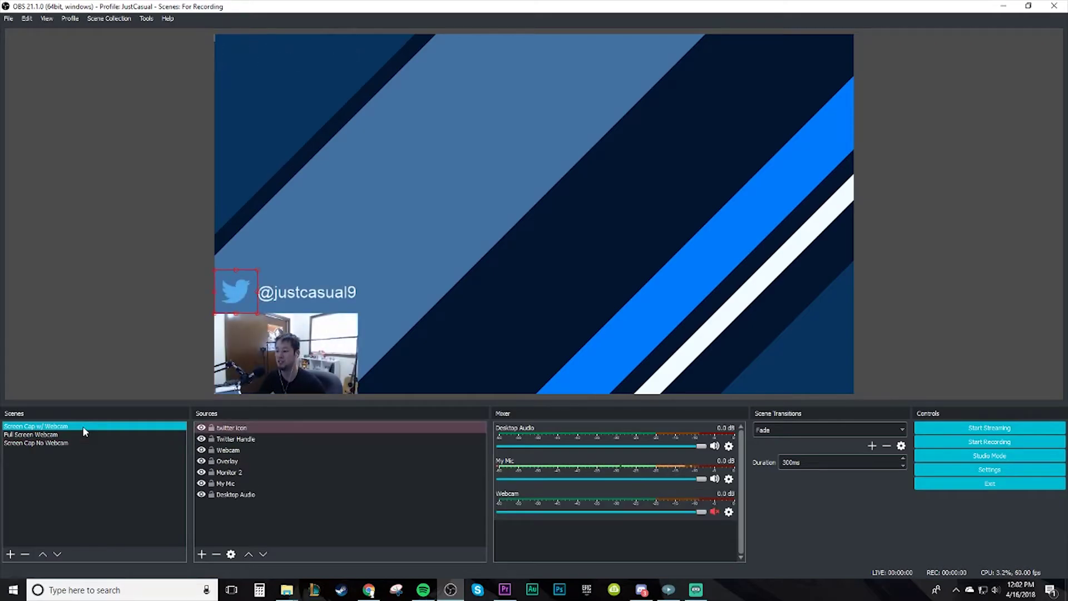
Set the scene transition to Cut and try it by switching between the Full Screen Webcam and Screen Cap No Webcam scenes
click(70, 434)
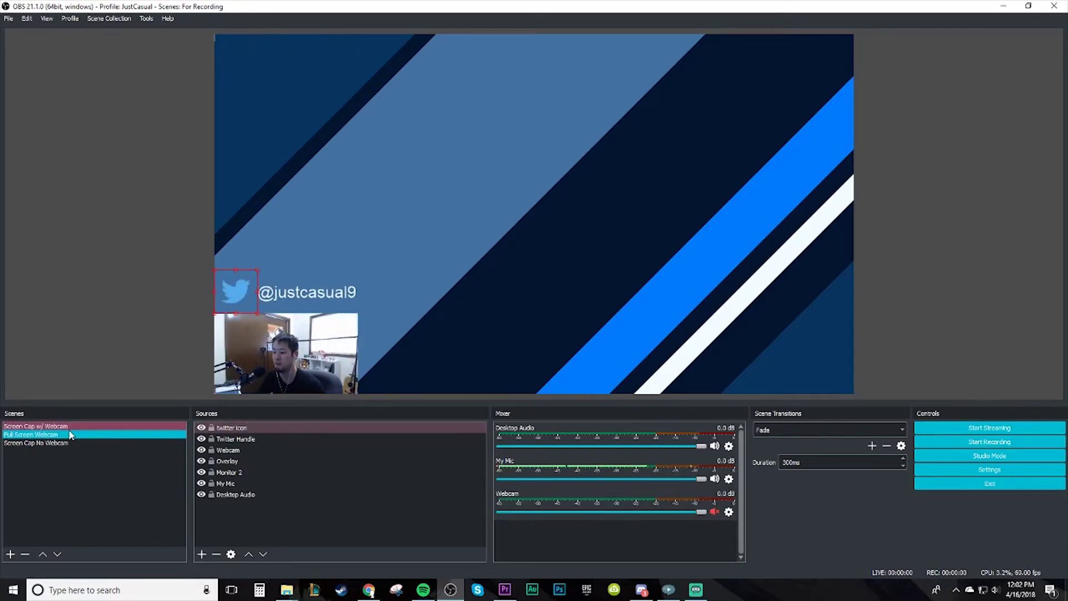
click(70, 443)
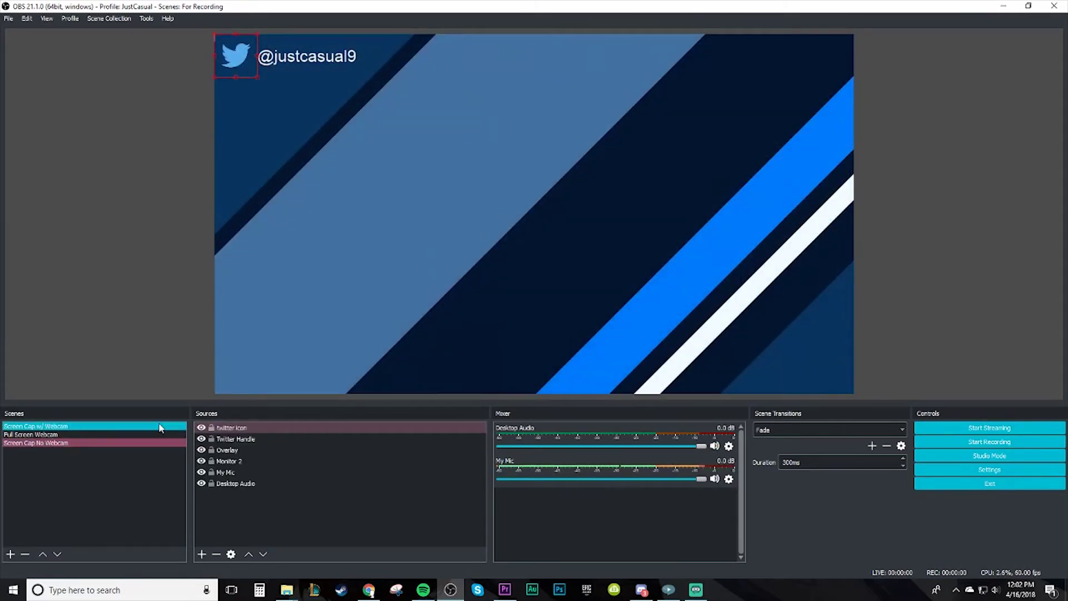
click(852, 432)
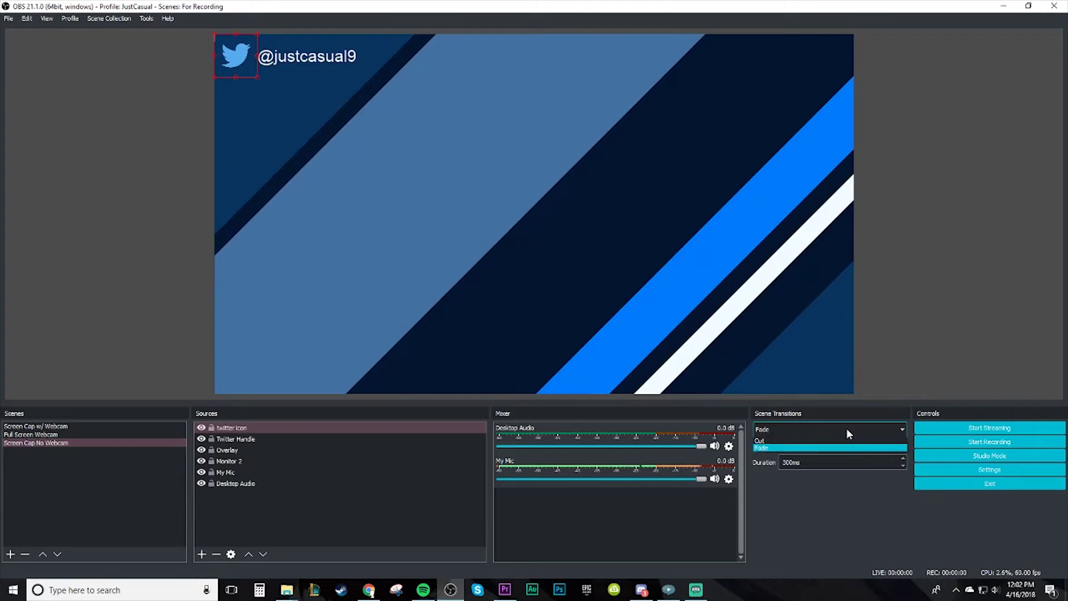
click(814, 439)
click(40, 434)
click(40, 443)
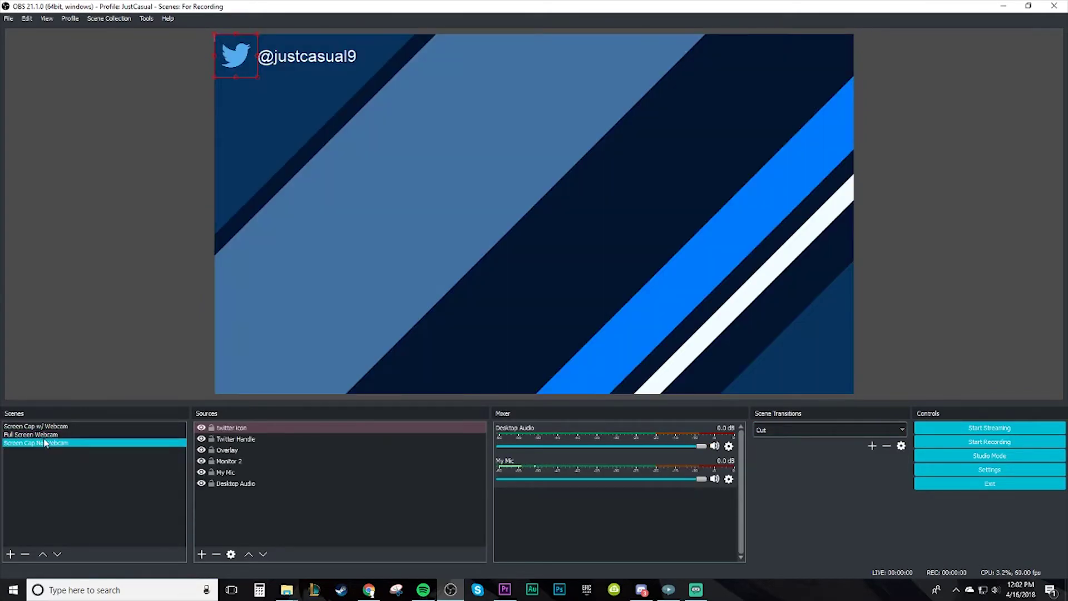
Set the scene transition to Fade with a 1000 ms duration and try it by switching between scenes
click(40, 435)
click(40, 426)
click(829, 430)
click(790, 449)
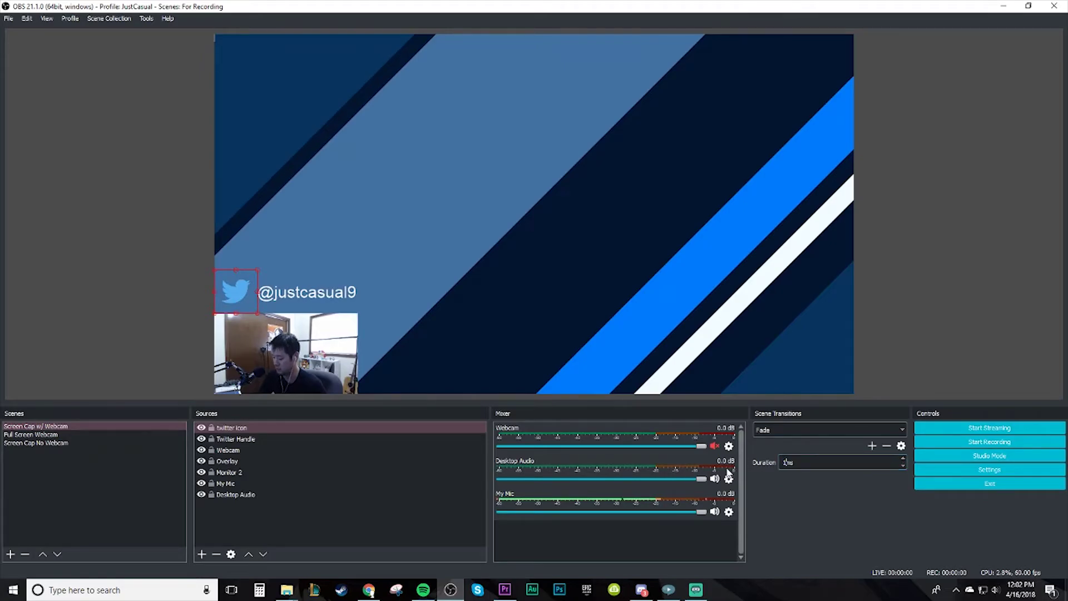
click(126, 434)
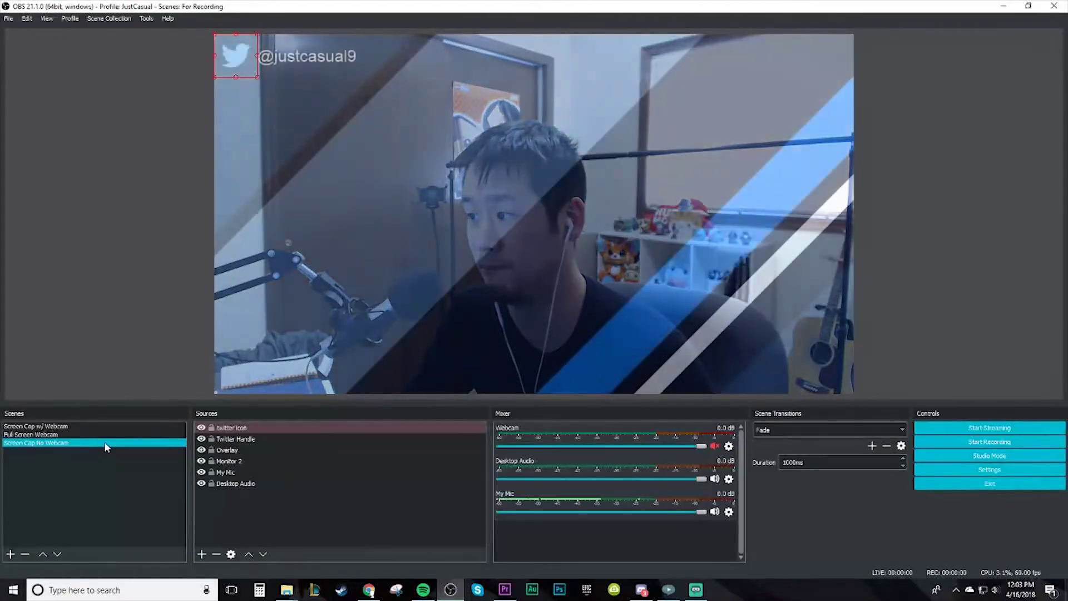
click(100, 426)
Set the Fade duration to 300 ms and try it by switching through the three scenes
key(BackSpace)
key(BackSpace)
key(BackSpace)
key(BackSpace)
text(5)
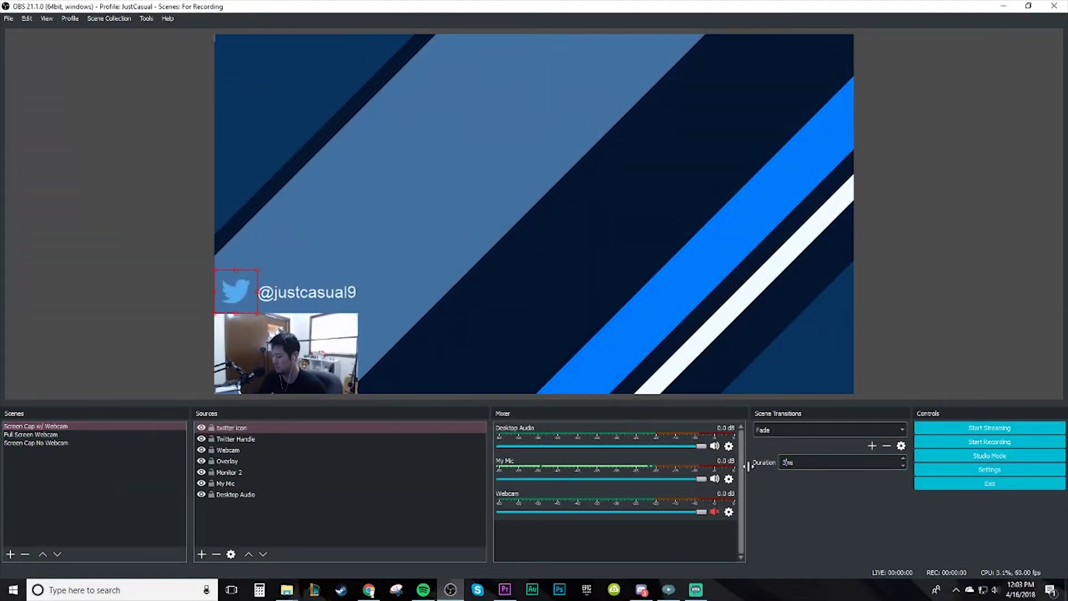
click(50, 435)
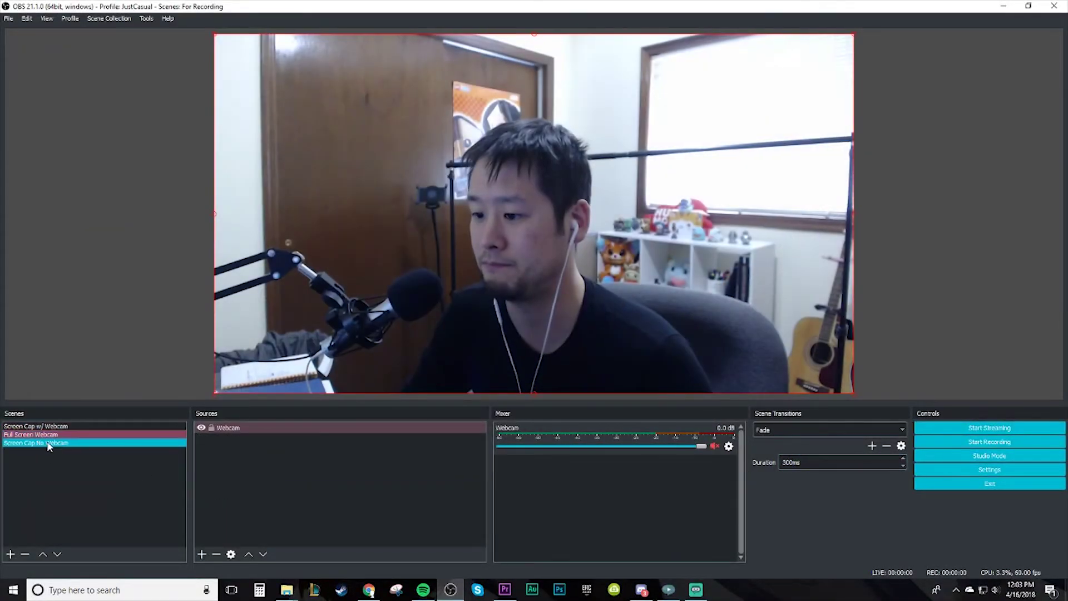
click(50, 442)
click(55, 428)
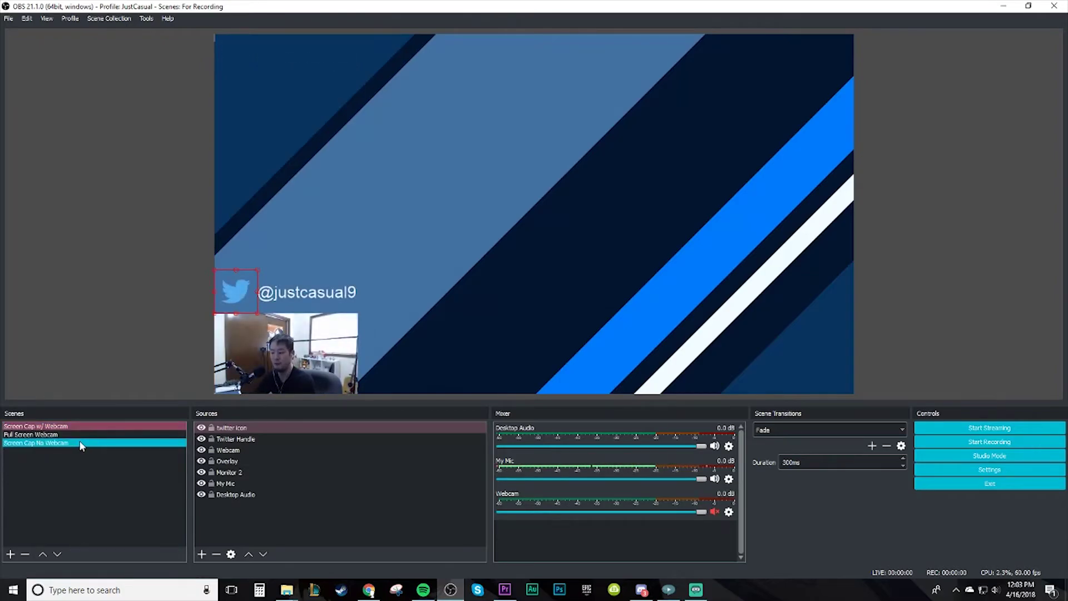
Cycle through all three scenes to preview the fade, end on Screen Cap w/ Webcam and deselect the Twitter icon
key(Down)
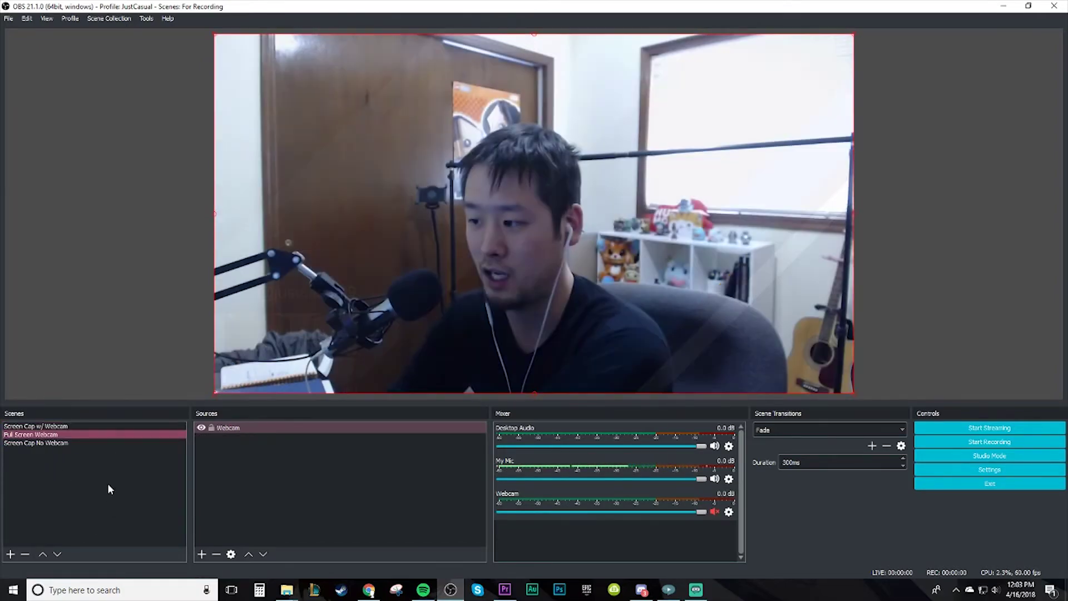
key(Down)
key(Up)
key(Up)
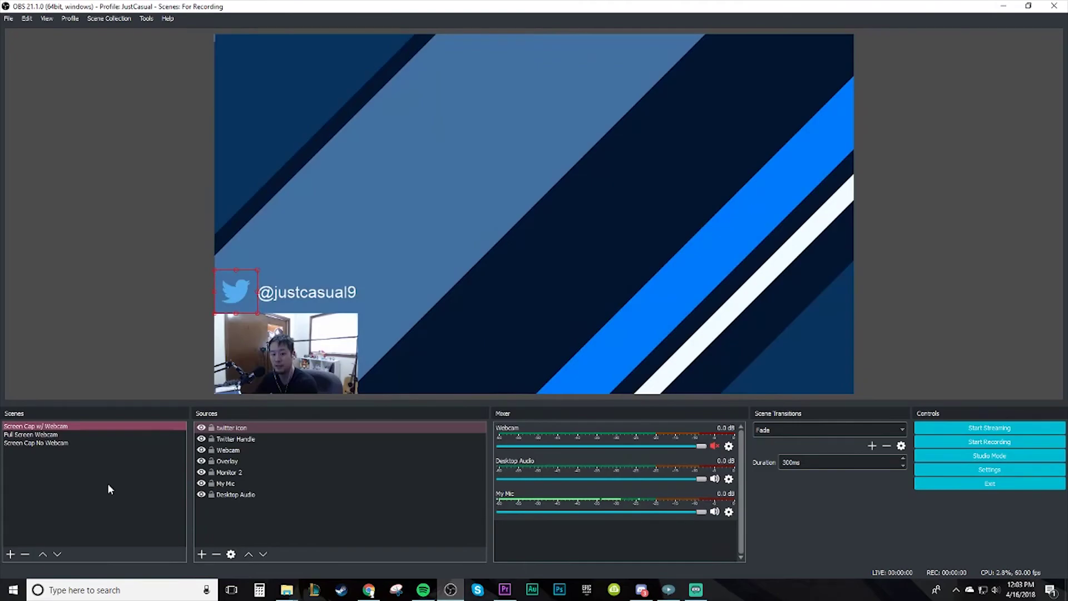
key(Down)
key(Down)
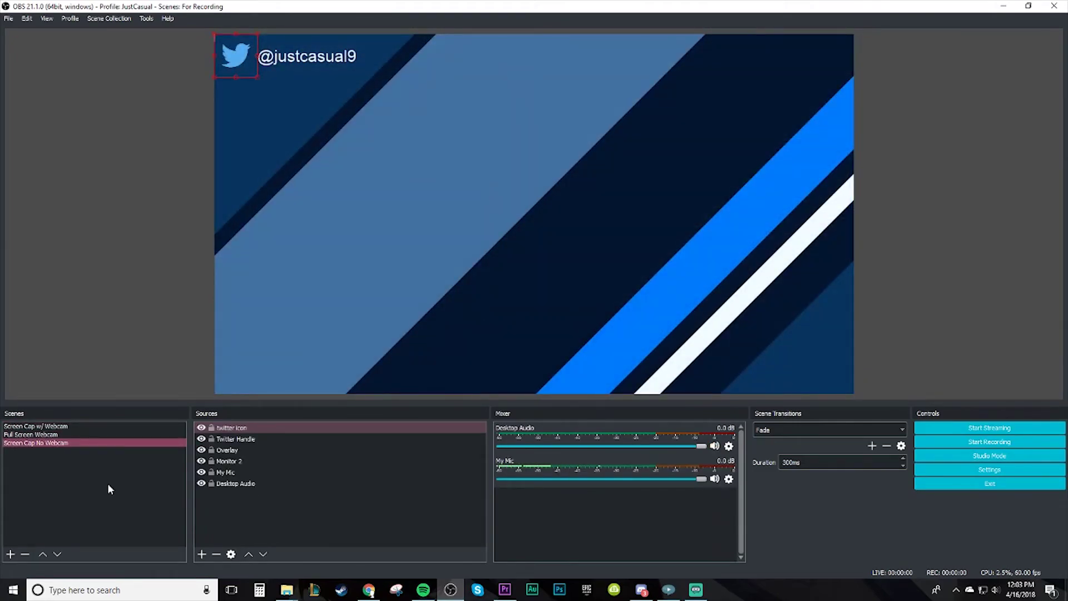
key(Up)
key(Up)
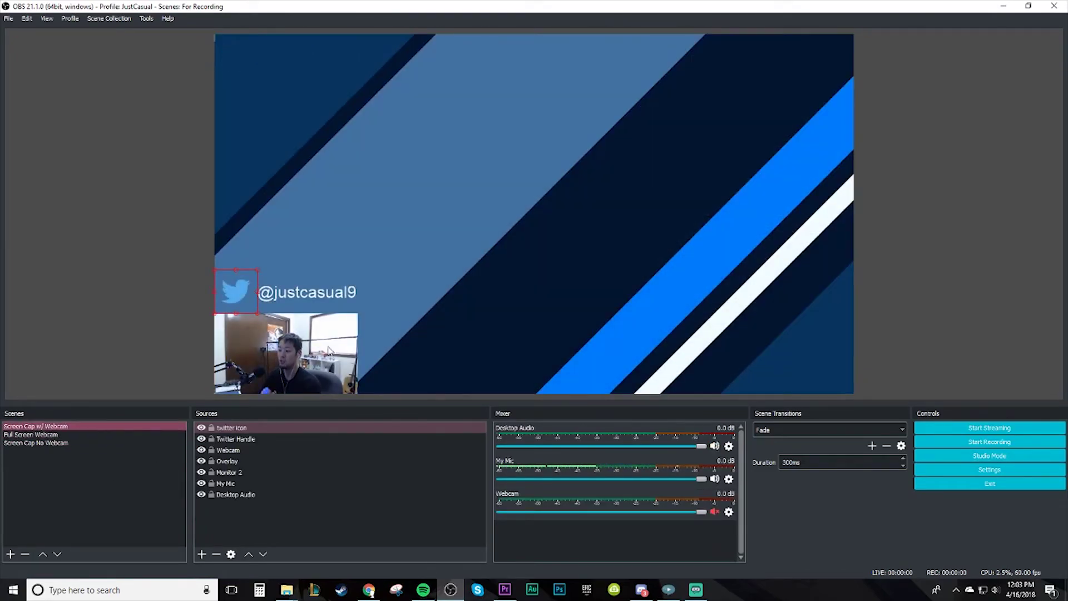
click(172, 266)
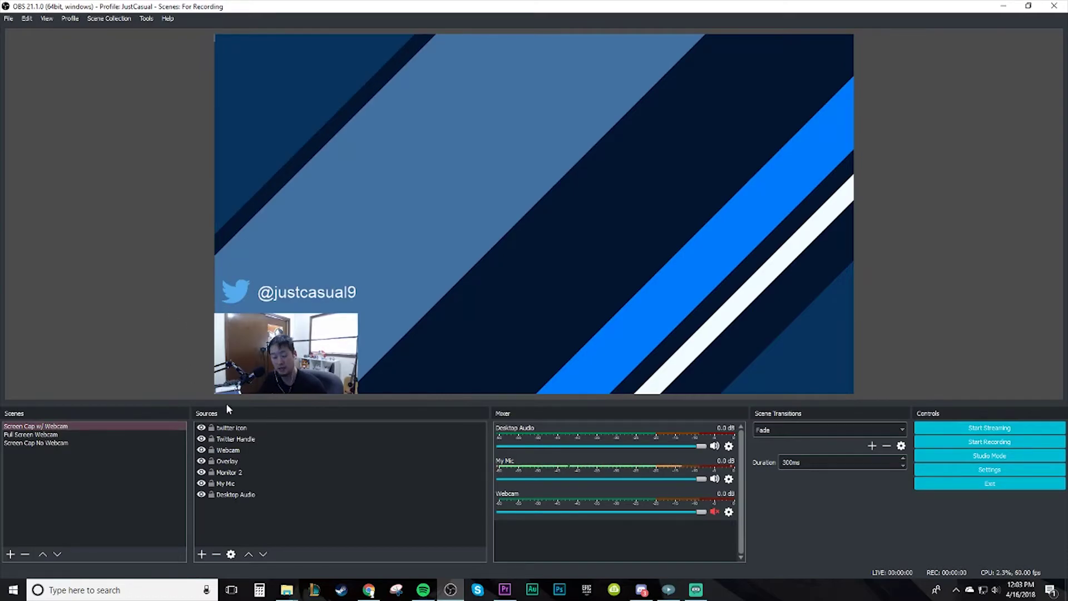
click(1005, 472)
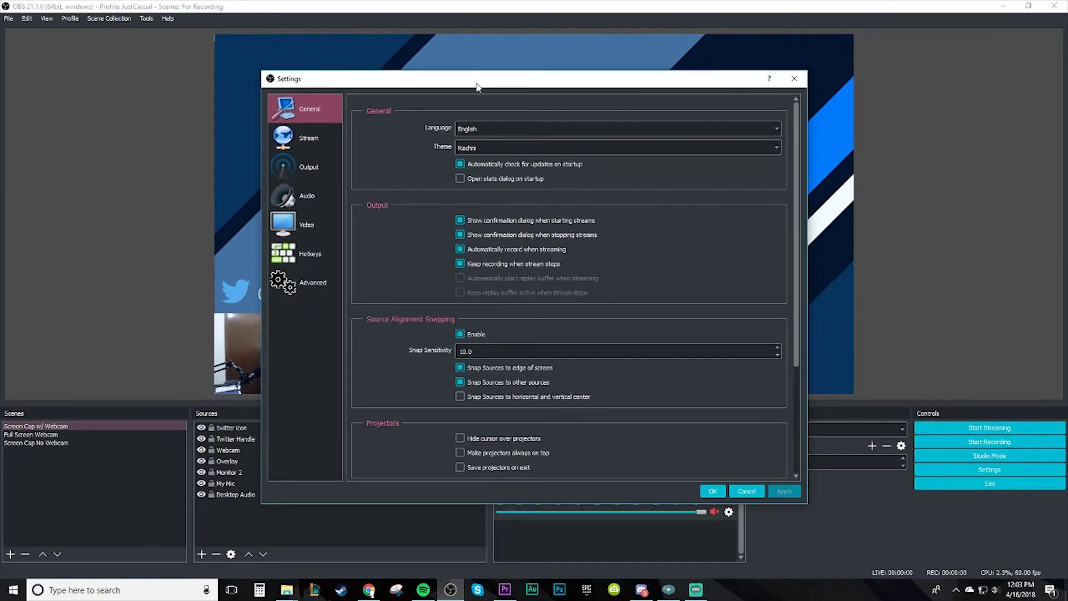
drag(476, 86, 589, 84)
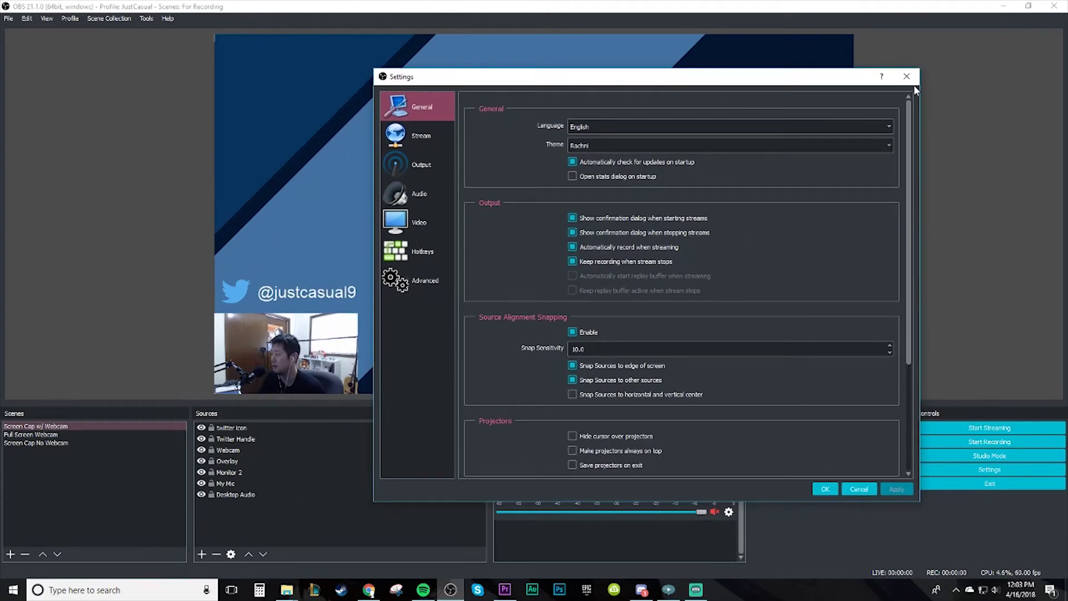
click(906, 76)
click(115, 505)
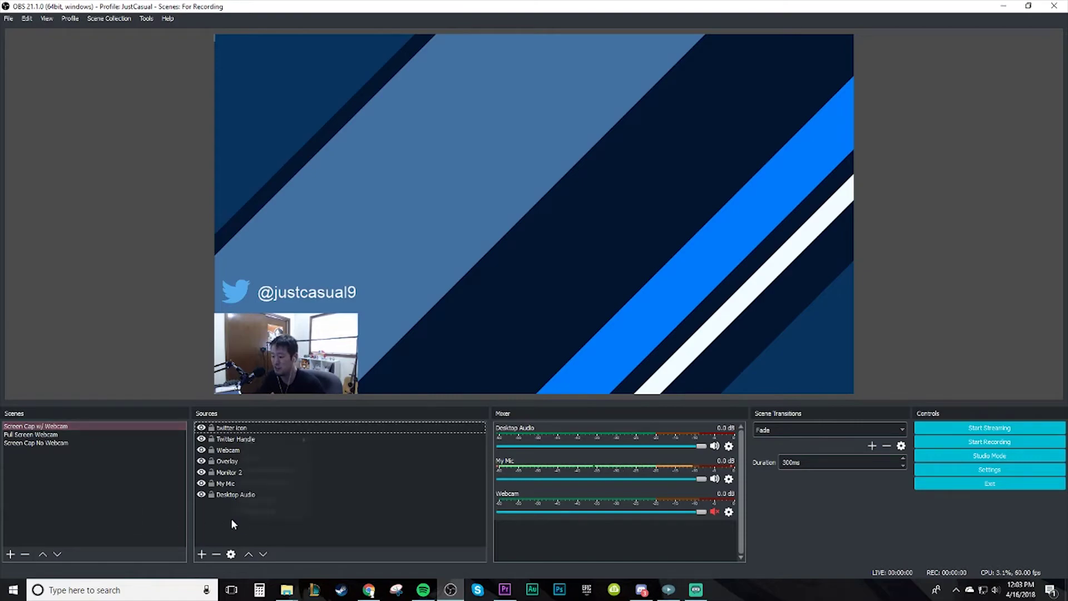
click(201, 555)
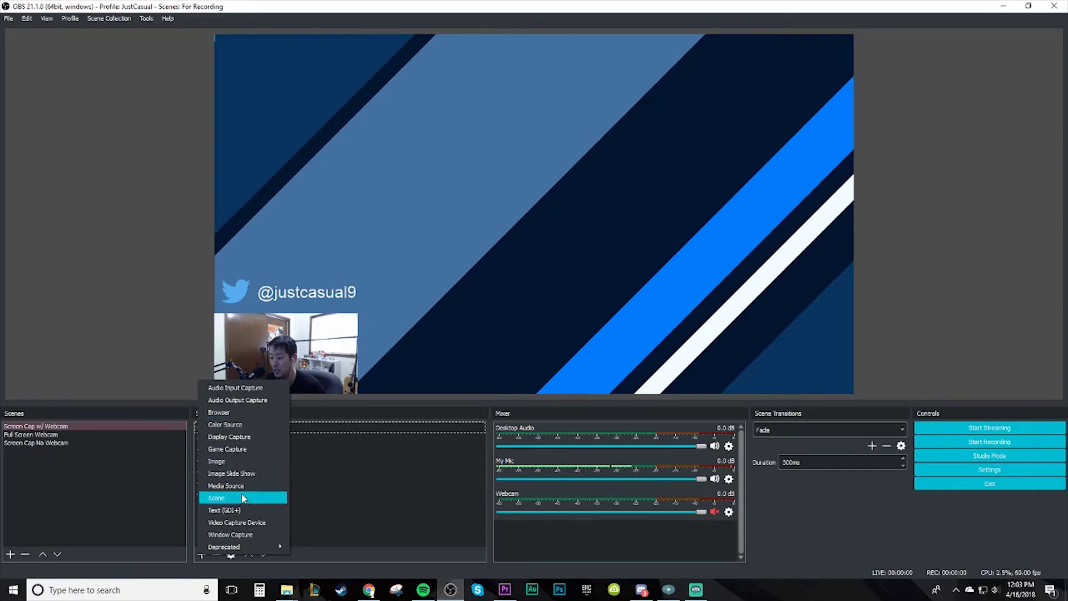
click(243, 535)
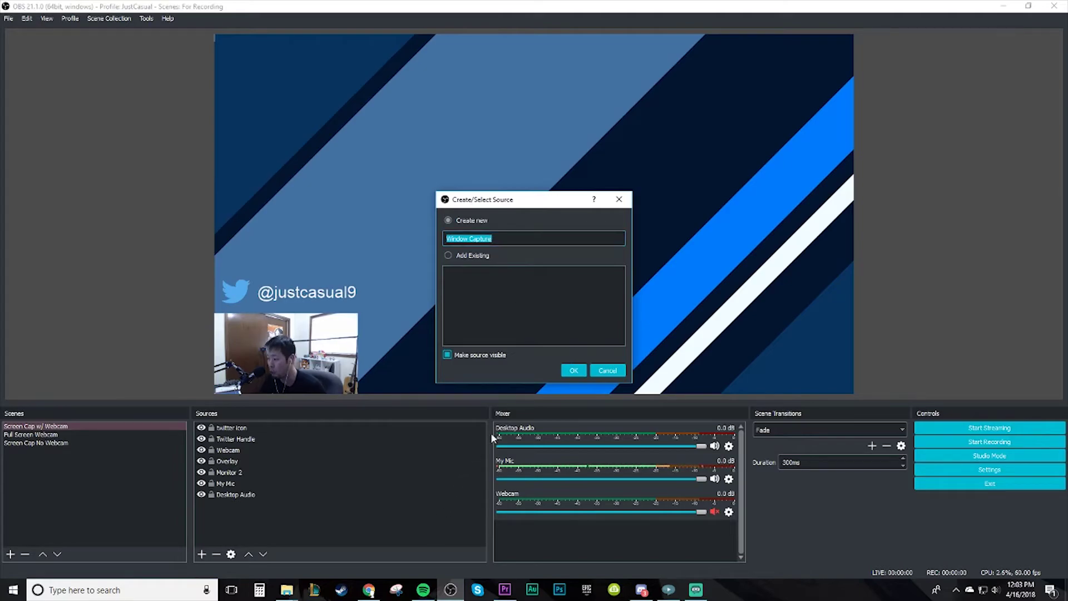
click(607, 370)
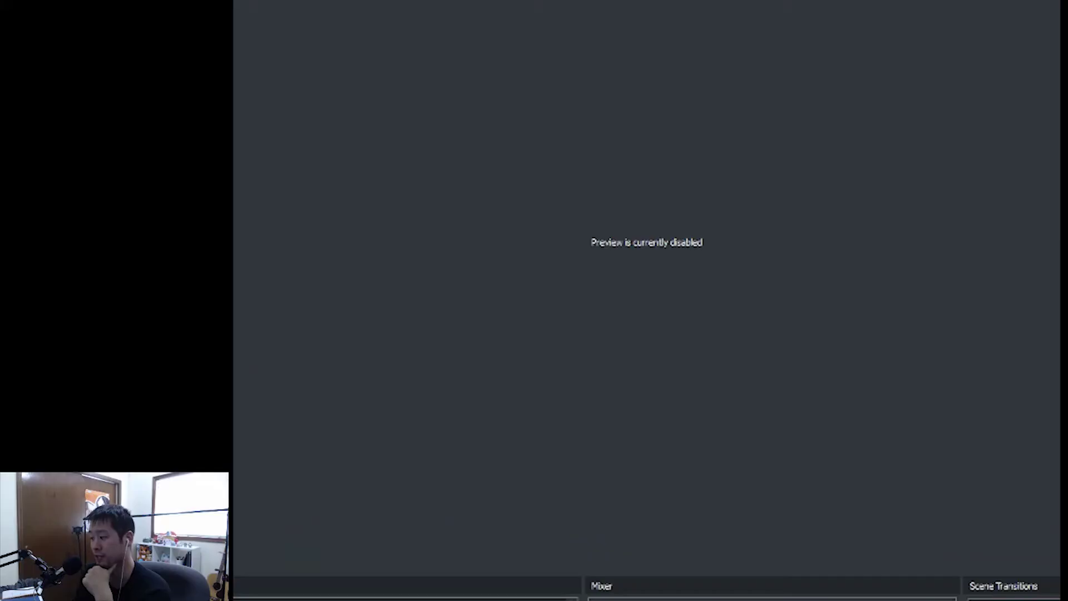
Open the settings and review the General options, including source snapping, projectors and Studio Mode, with a brief look at Stream
click(507, 376)
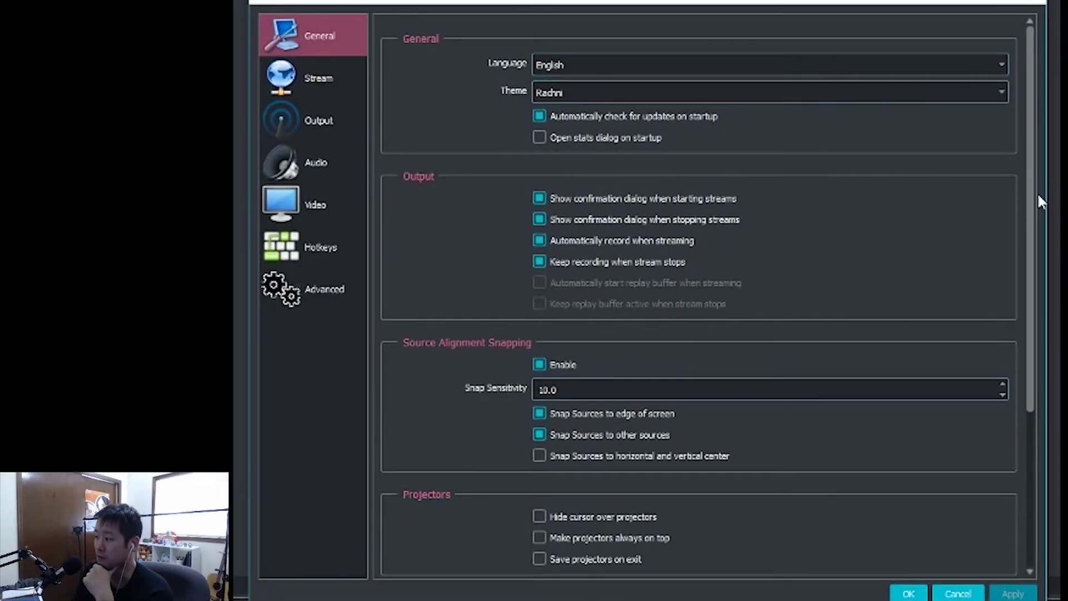
drag(1037, 215, 1042, 145)
click(303, 78)
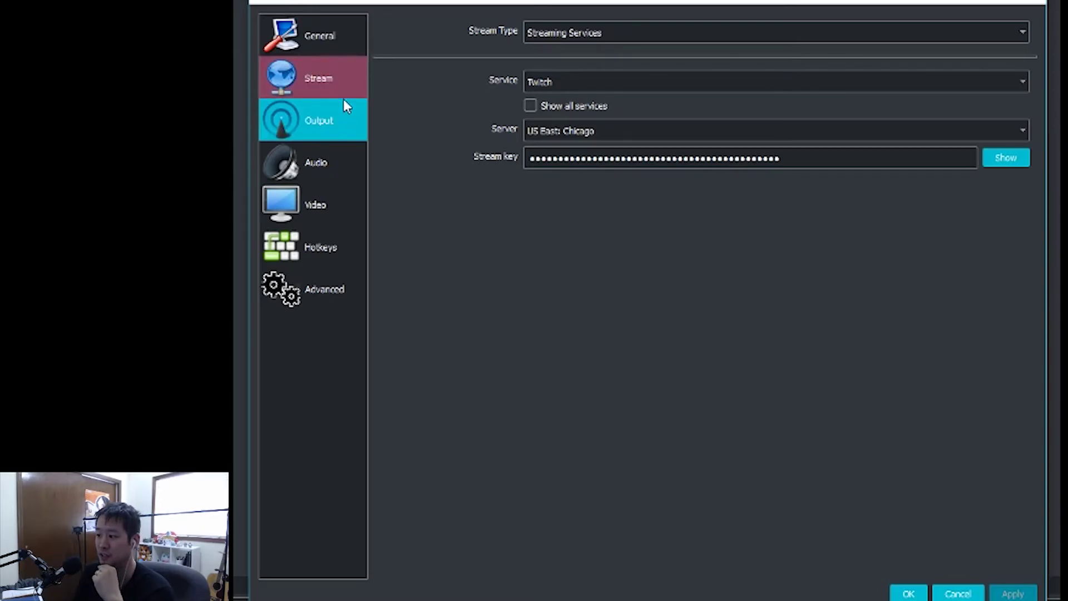
key(Up)
scroll(426, 192, down, 2)
scroll(426, 192, down, 2)
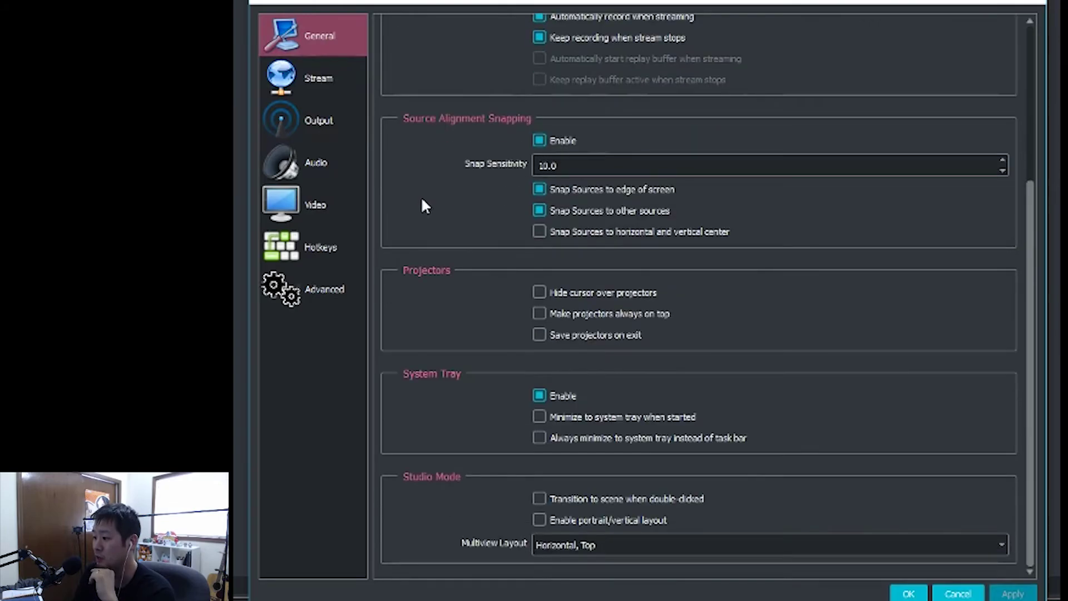
Open the Output settings and check the recording path and the option to generate file names without spaces
click(324, 123)
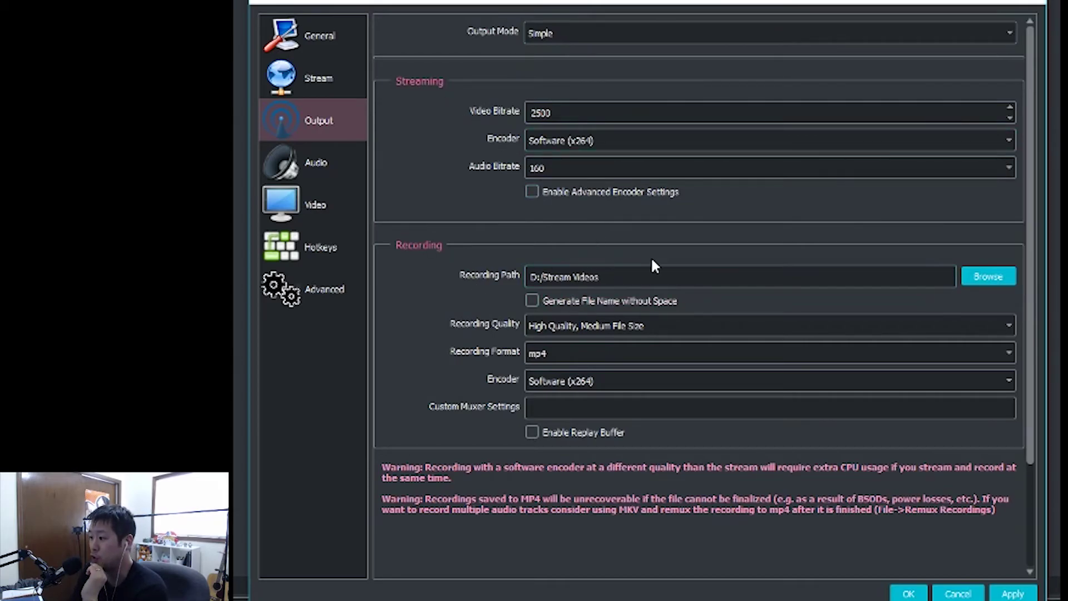
click(983, 282)
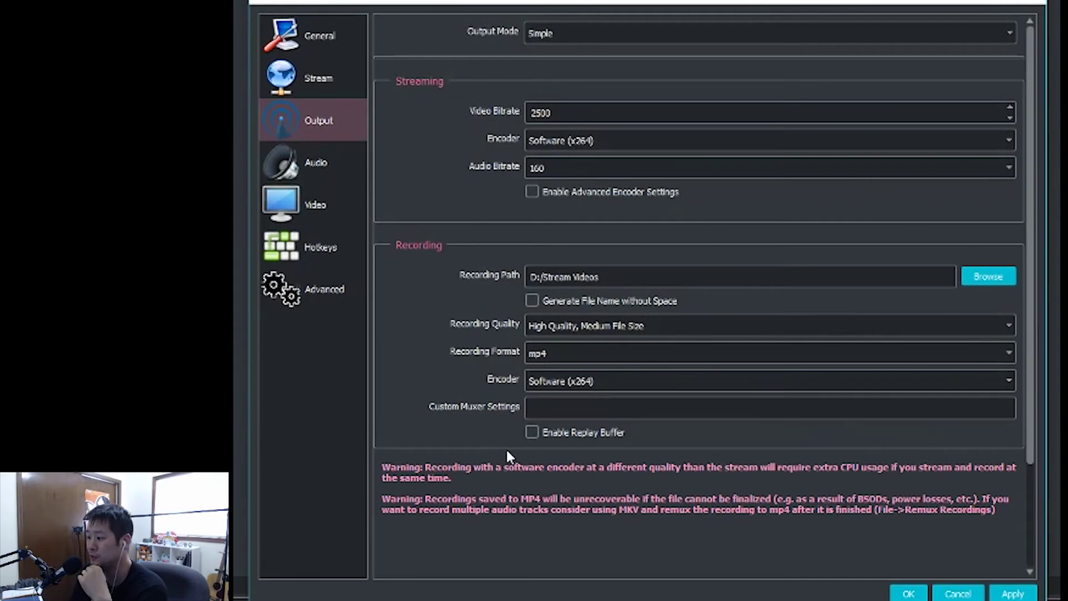
click(645, 301)
click(620, 303)
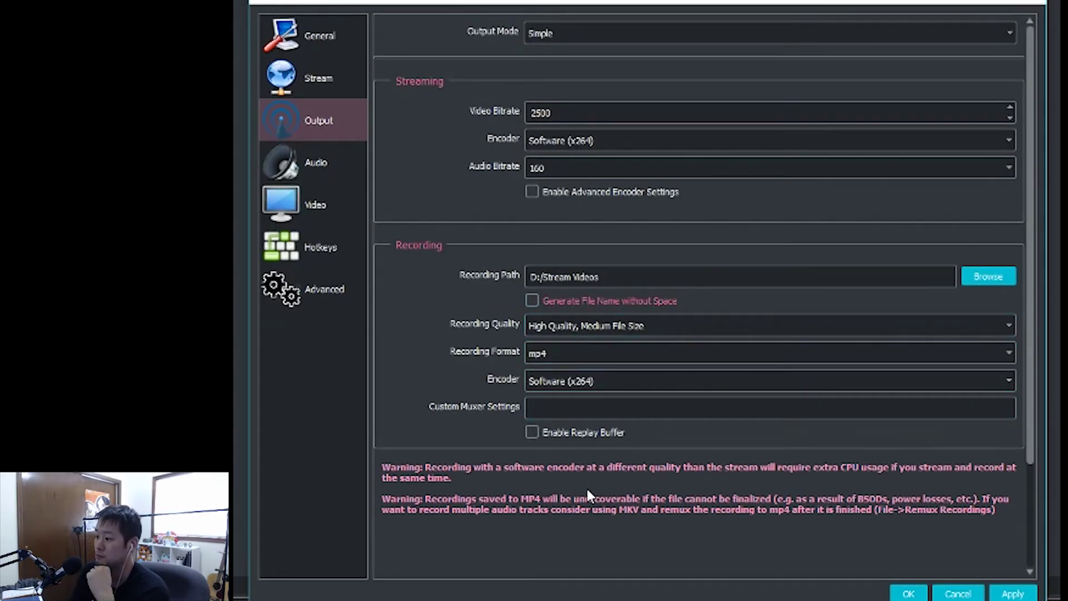
Review the available recording quality choices while keeping High Quality, Medium File Size
click(591, 325)
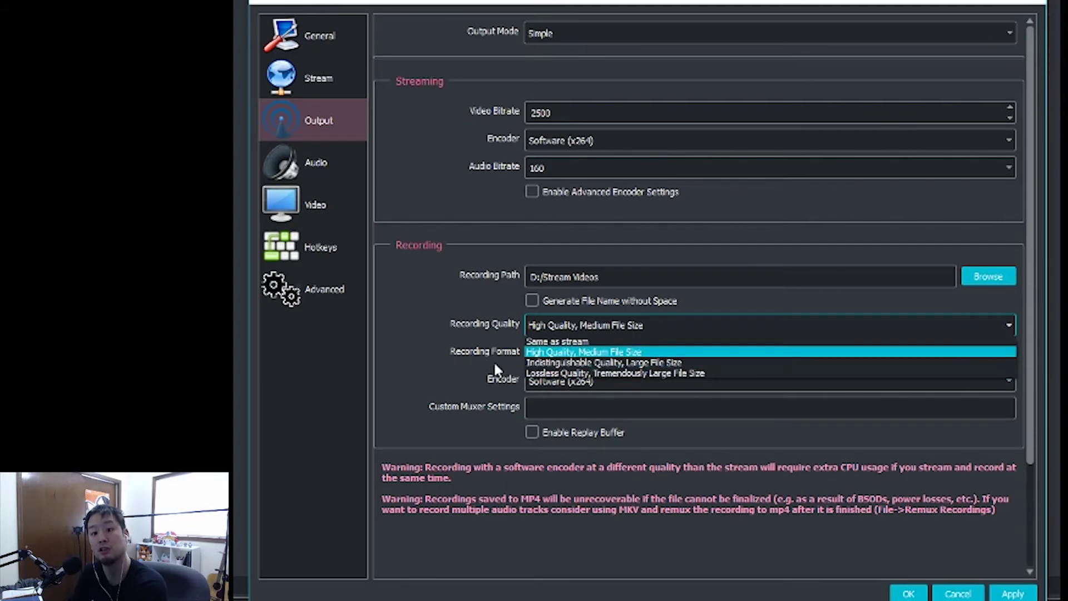
click(471, 353)
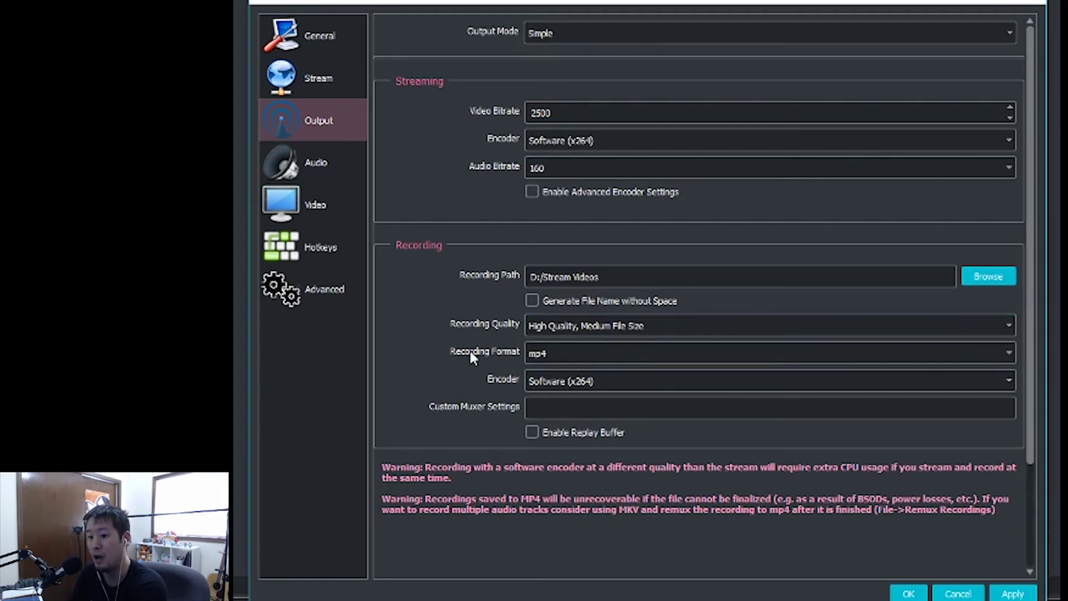
click(579, 325)
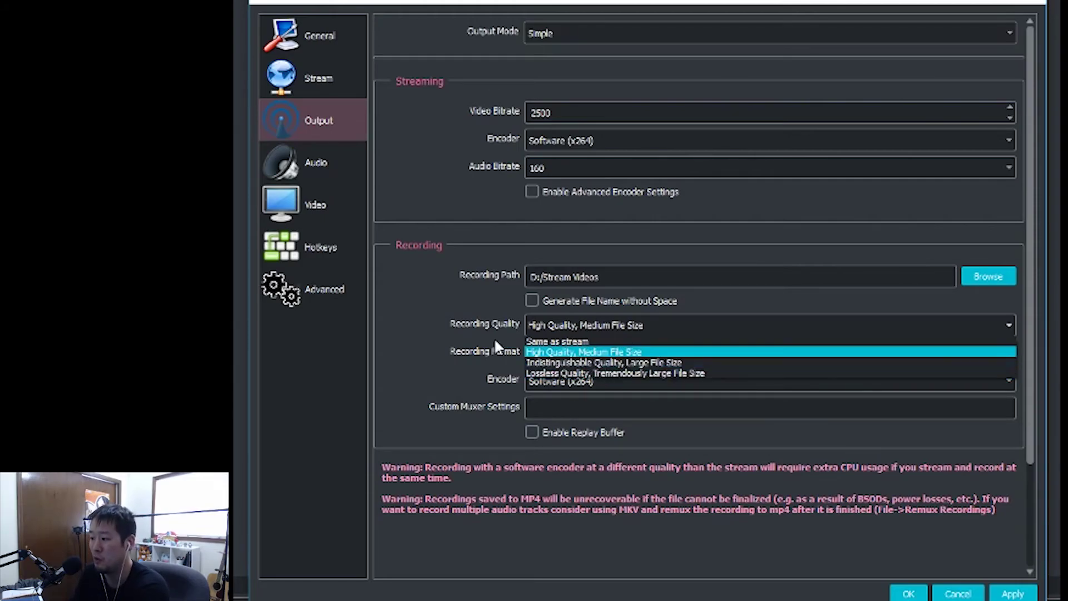
click(482, 357)
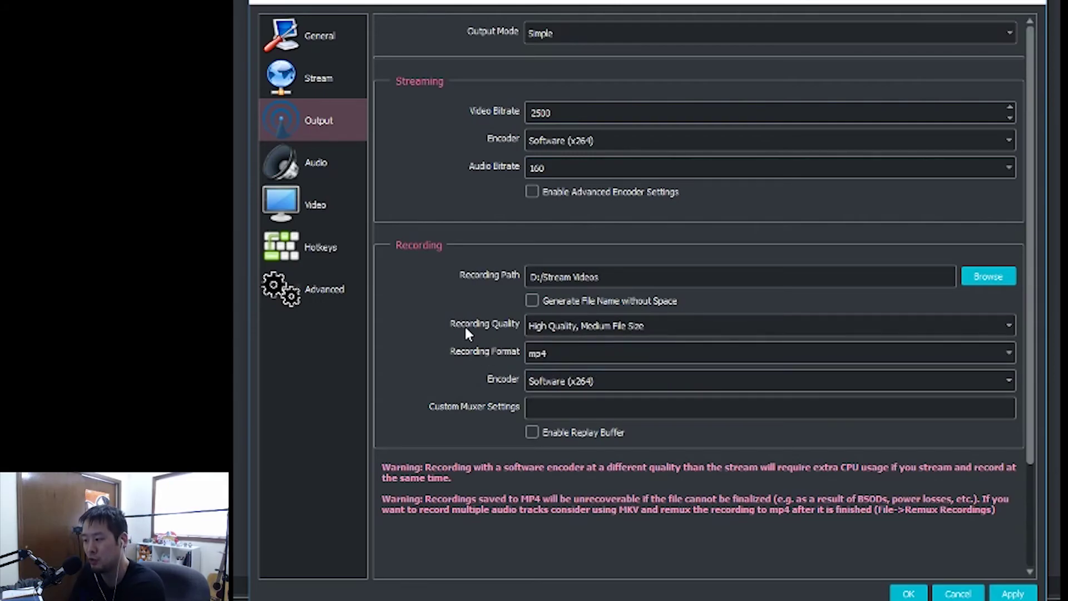
click(611, 323)
click(456, 340)
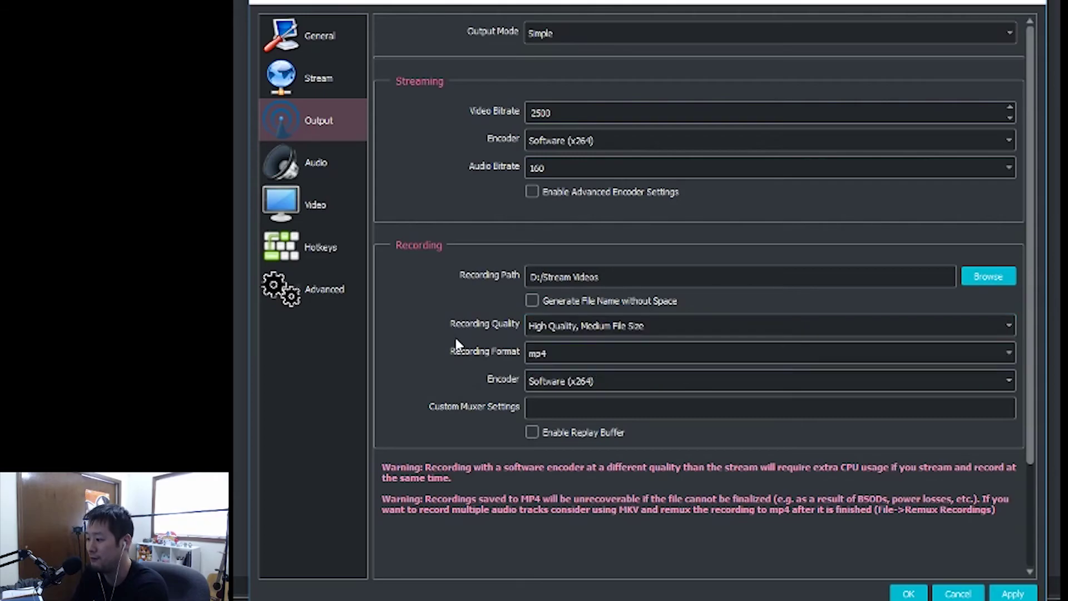
Try flv as the recording format and switch it back to mp4
click(573, 354)
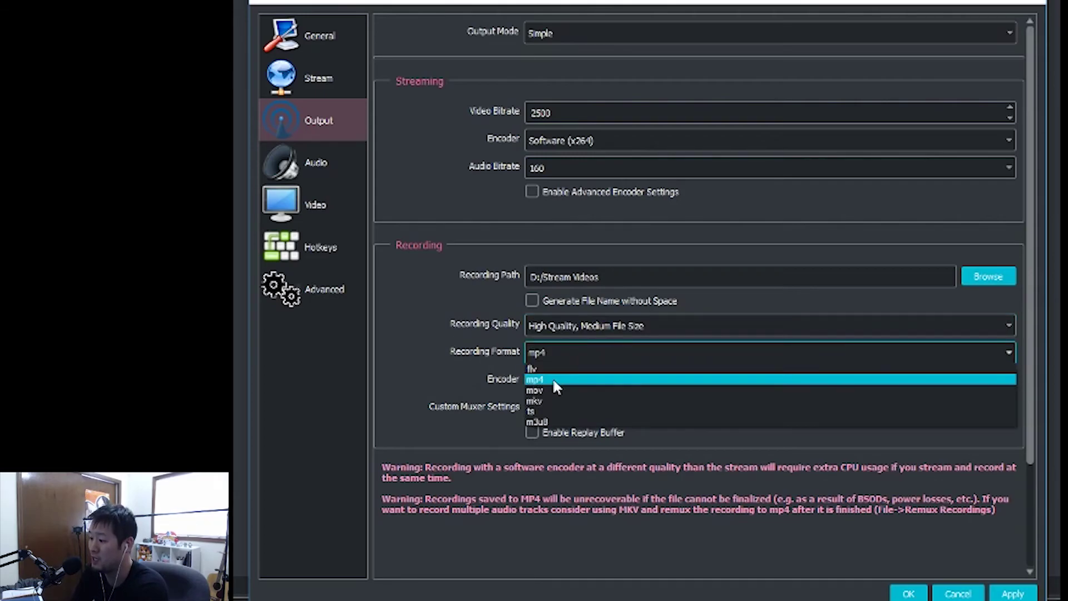
click(538, 369)
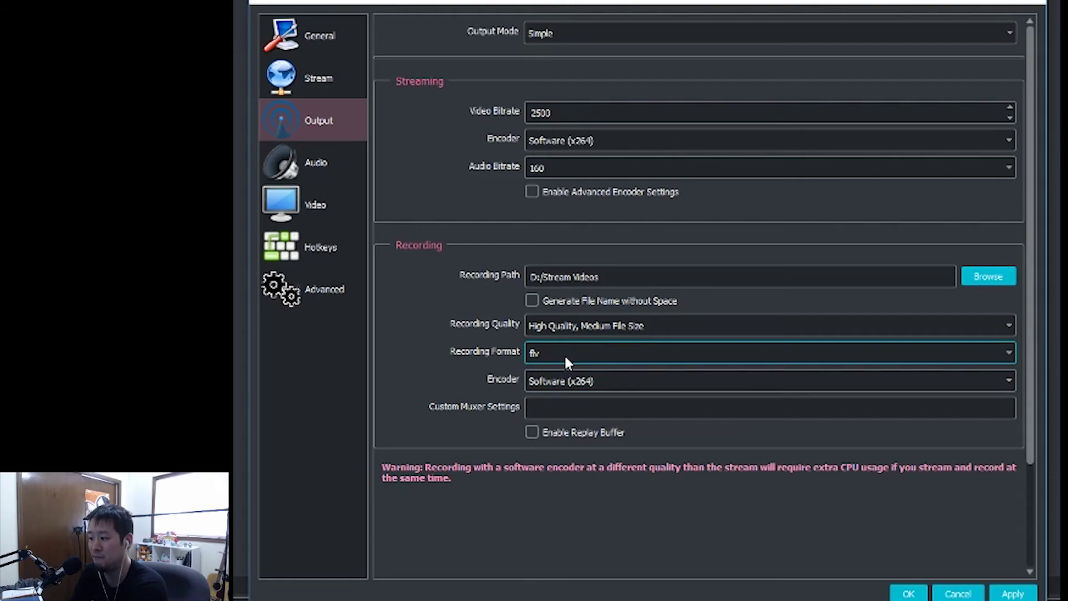
click(564, 353)
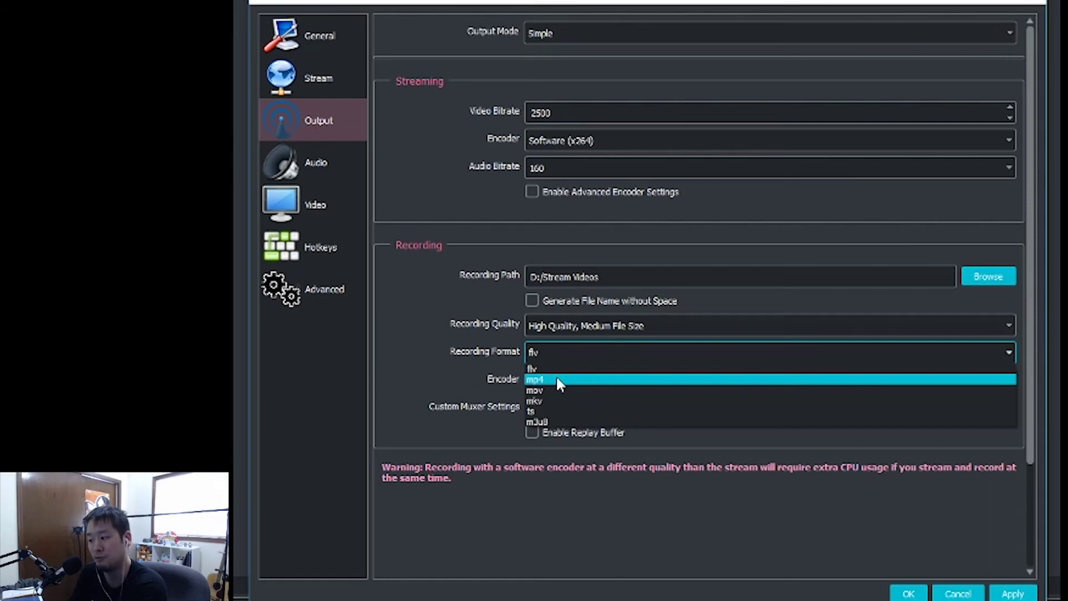
click(557, 378)
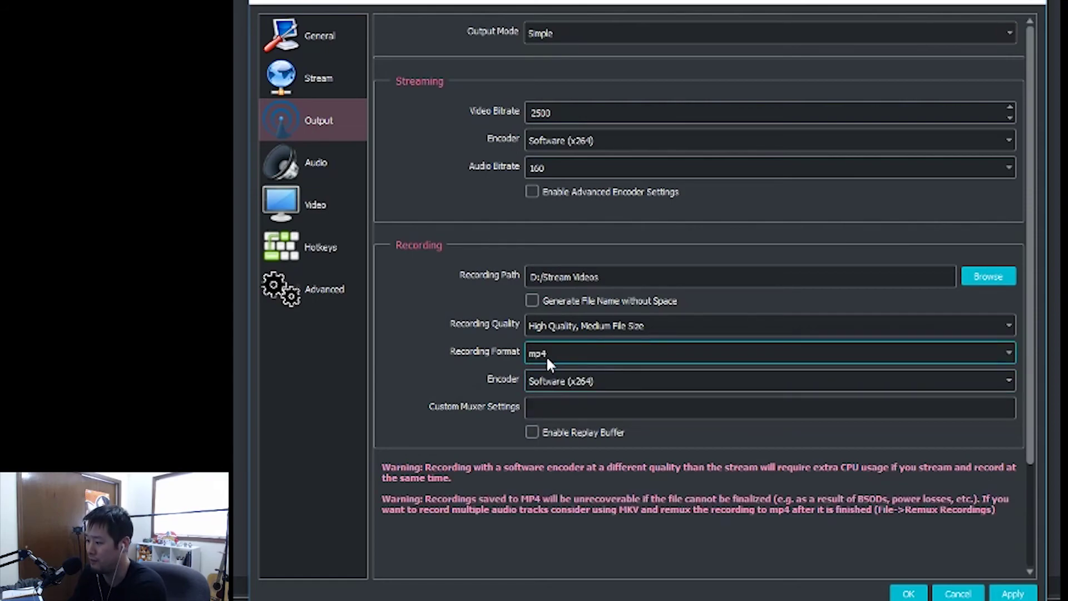
Examine the recording encoder choices, keep Software (x264), and check the recording quality list again
click(560, 379)
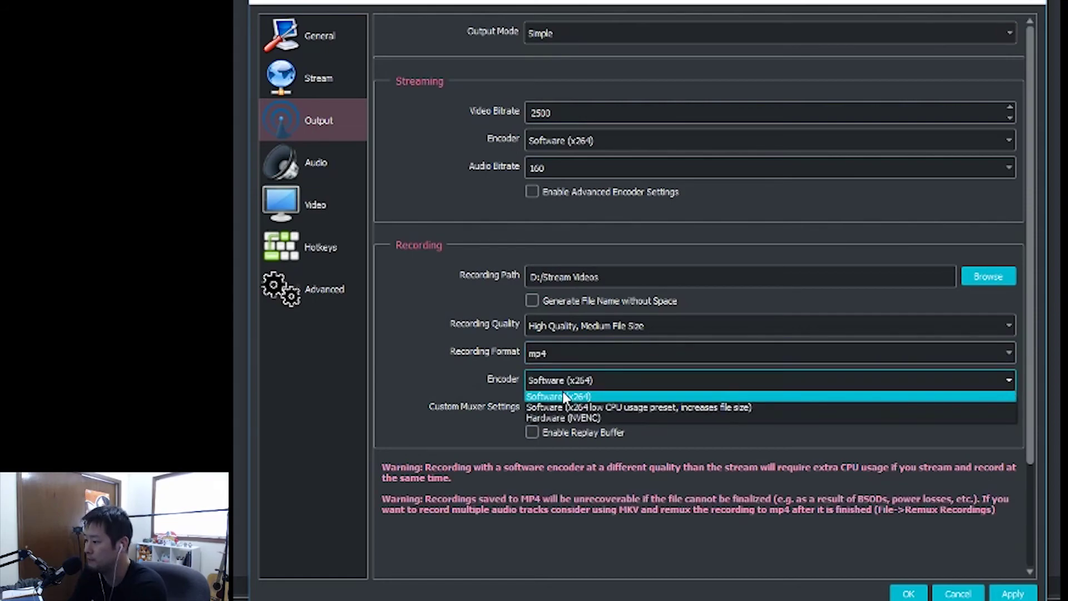
click(562, 395)
click(560, 382)
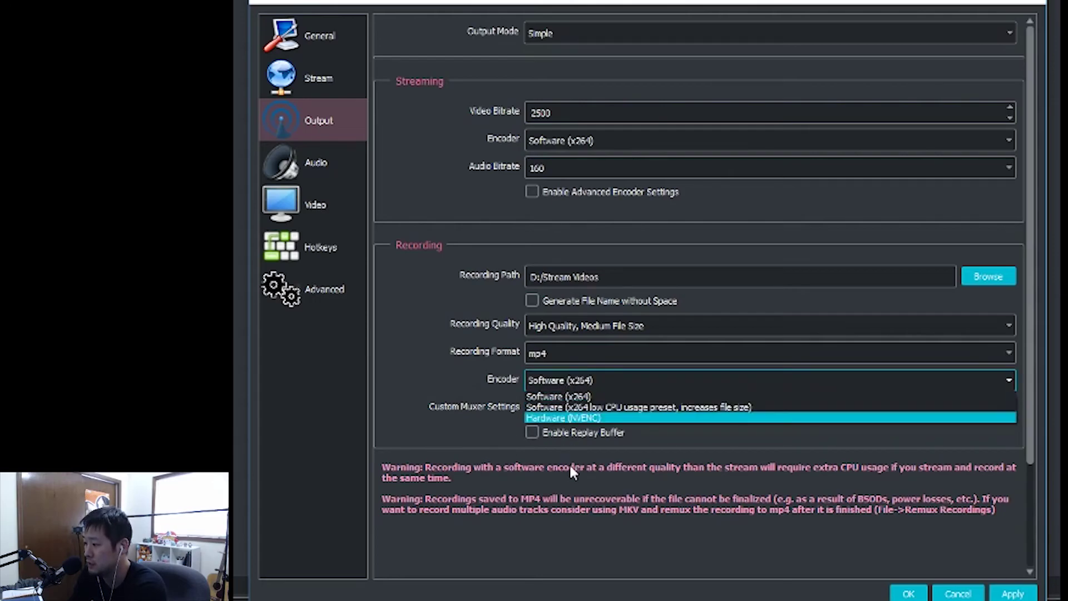
click(565, 395)
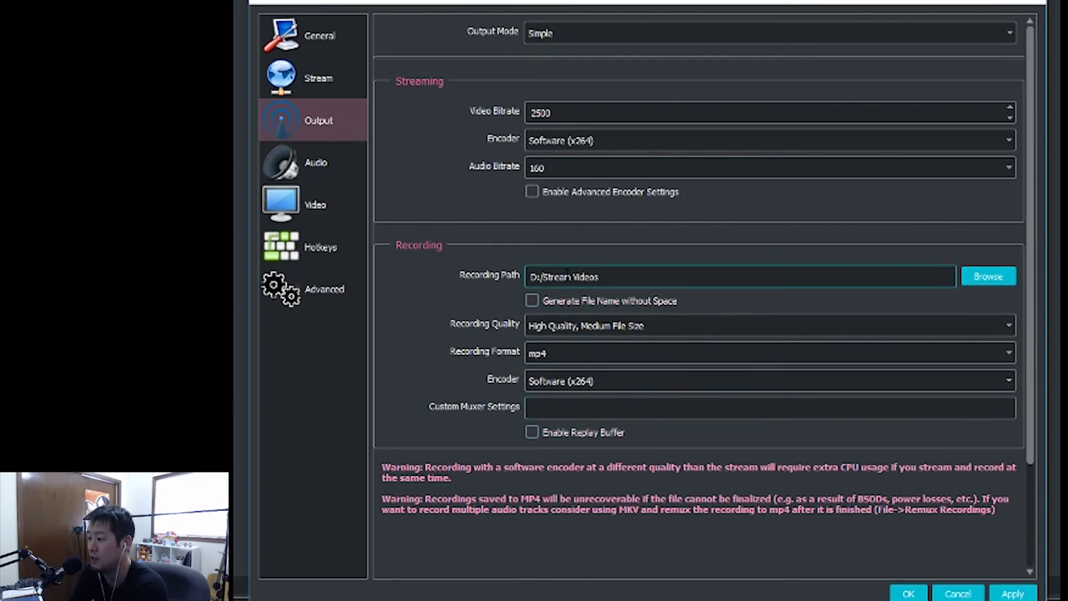
click(596, 327)
click(596, 329)
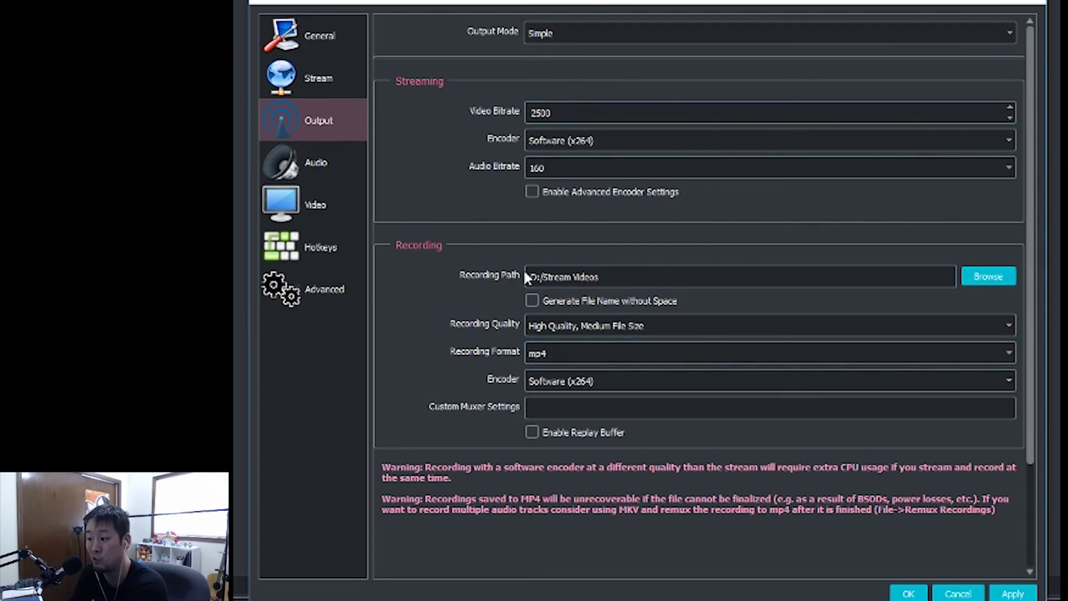
Review the sample rate and desktop audio device choices in the Audio settings, and try push-to-mute for My Mic before switching it back off
click(326, 169)
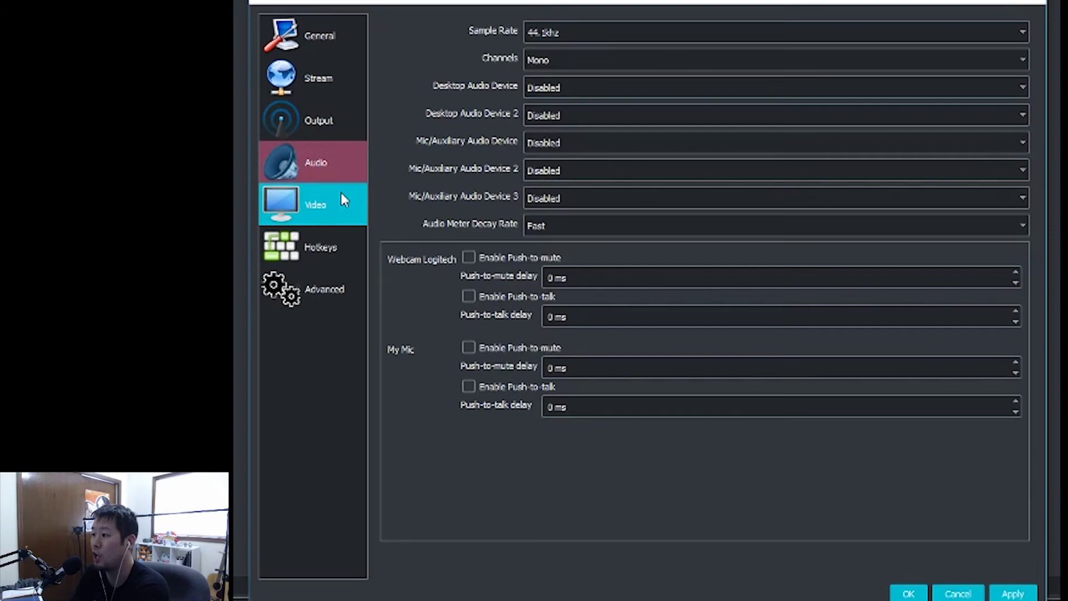
click(573, 34)
click(552, 36)
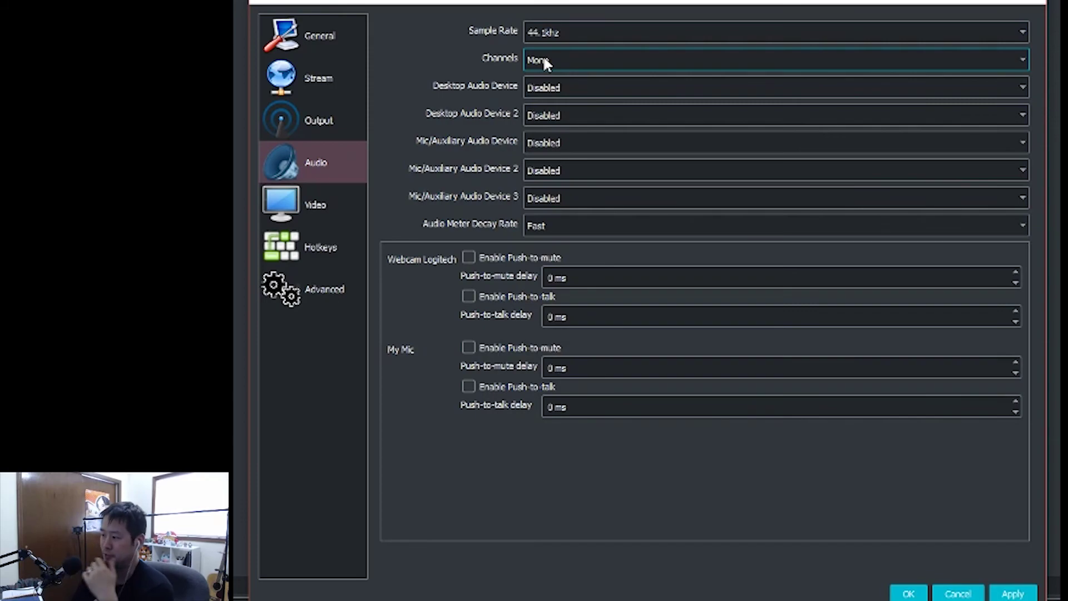
click(565, 88)
click(568, 87)
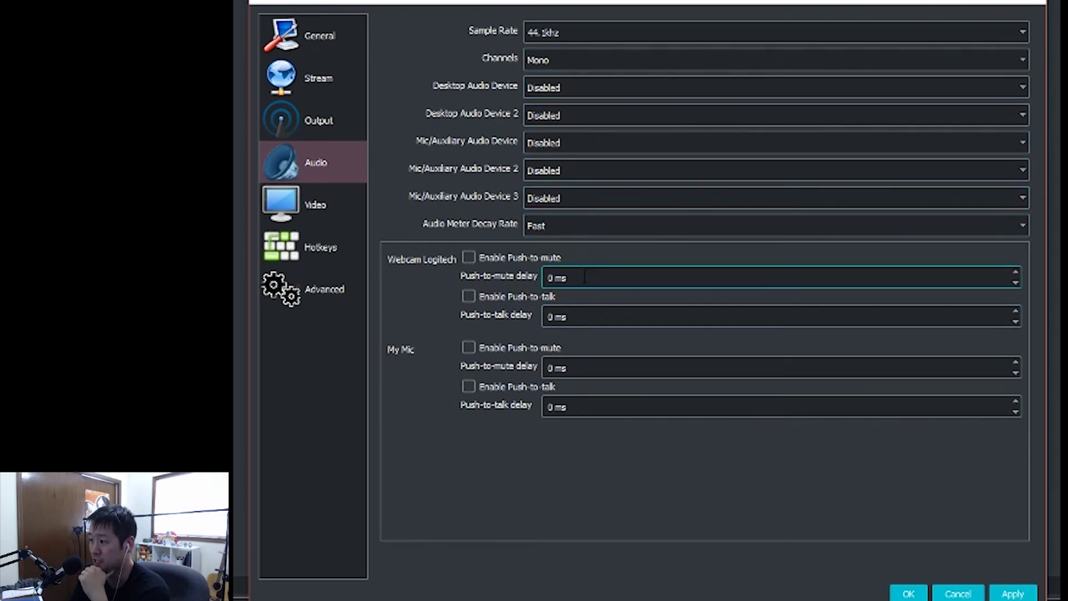
click(512, 347)
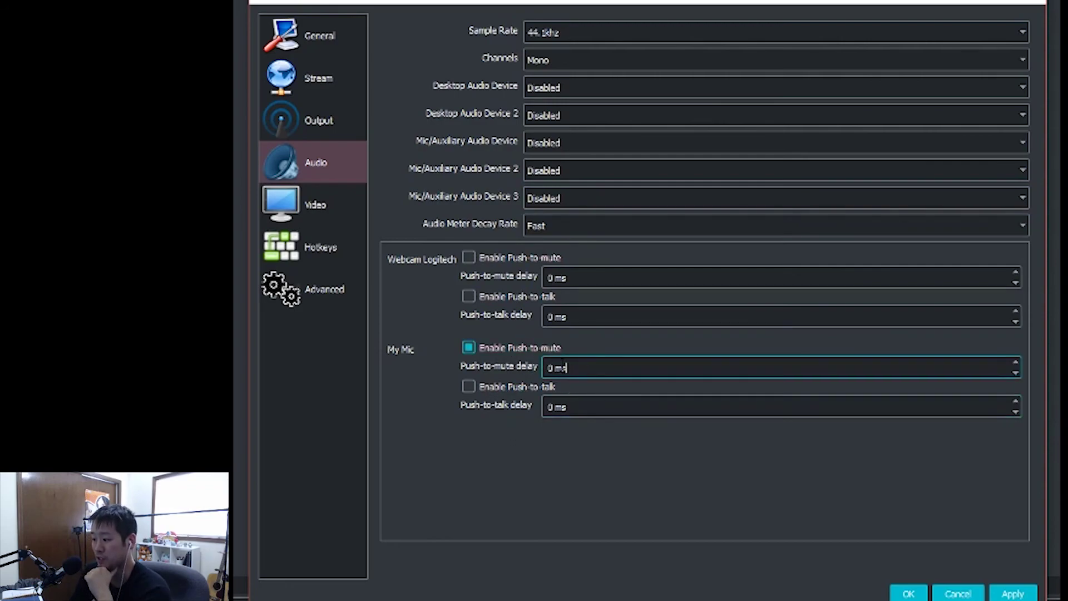
click(513, 347)
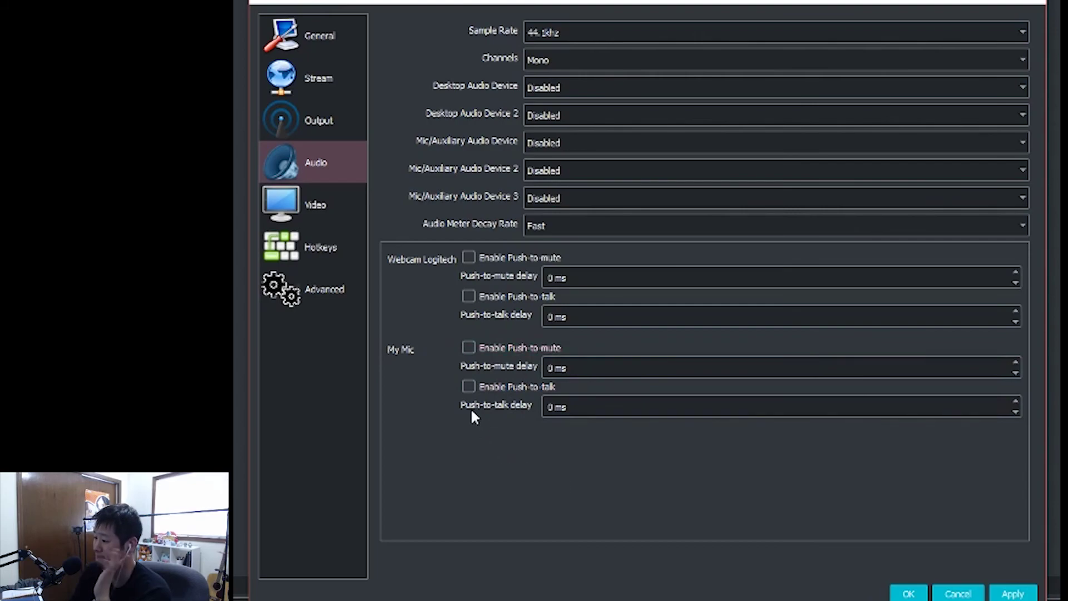
Open the Video settings and review the base canvas resolution choices, keeping 1920x1080
click(328, 207)
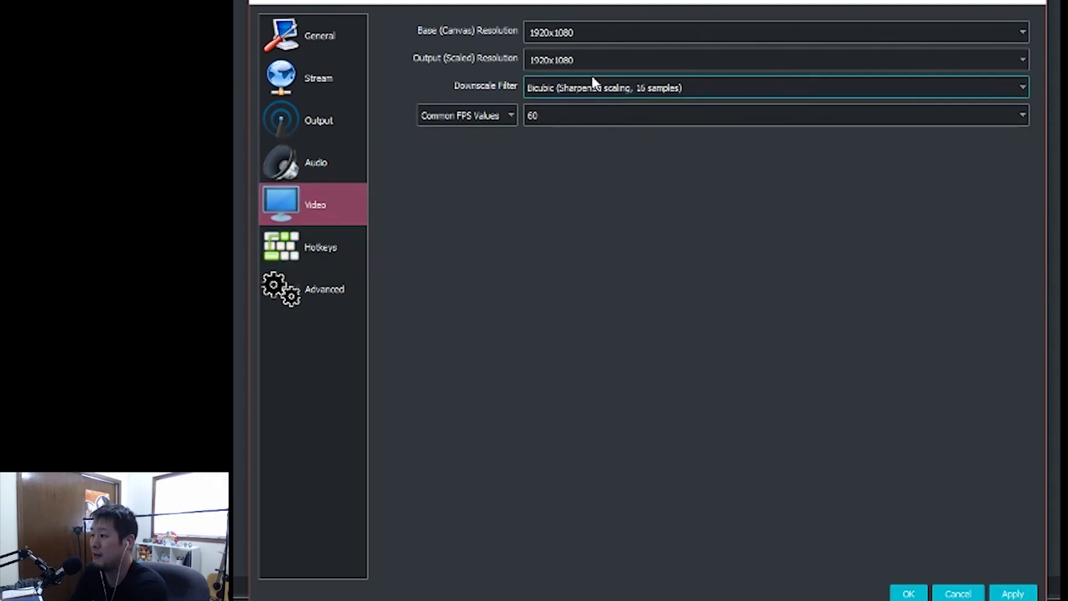
click(578, 35)
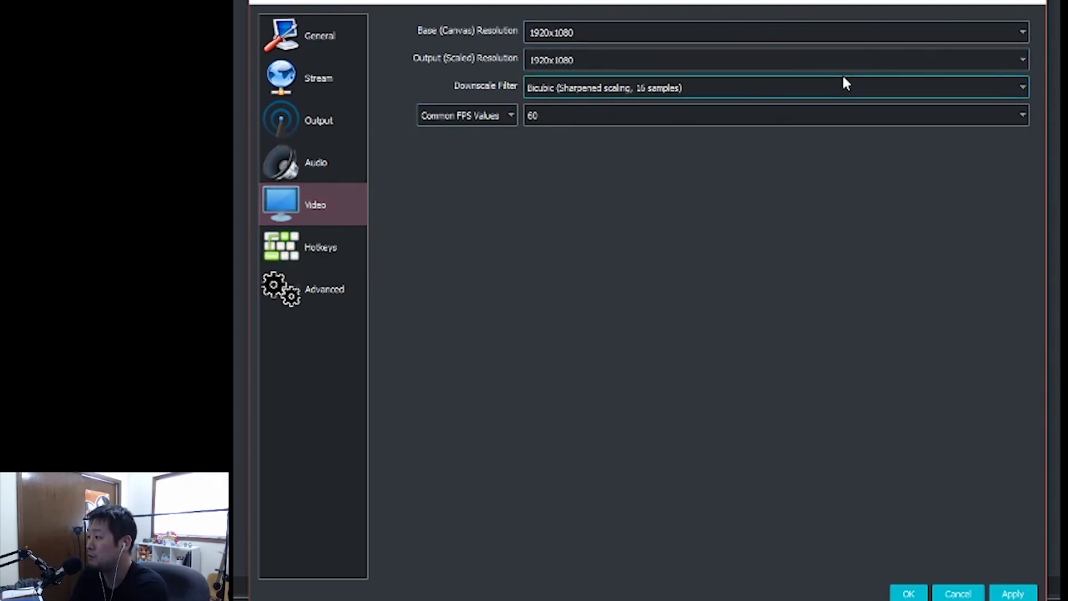
click(1021, 32)
click(1022, 32)
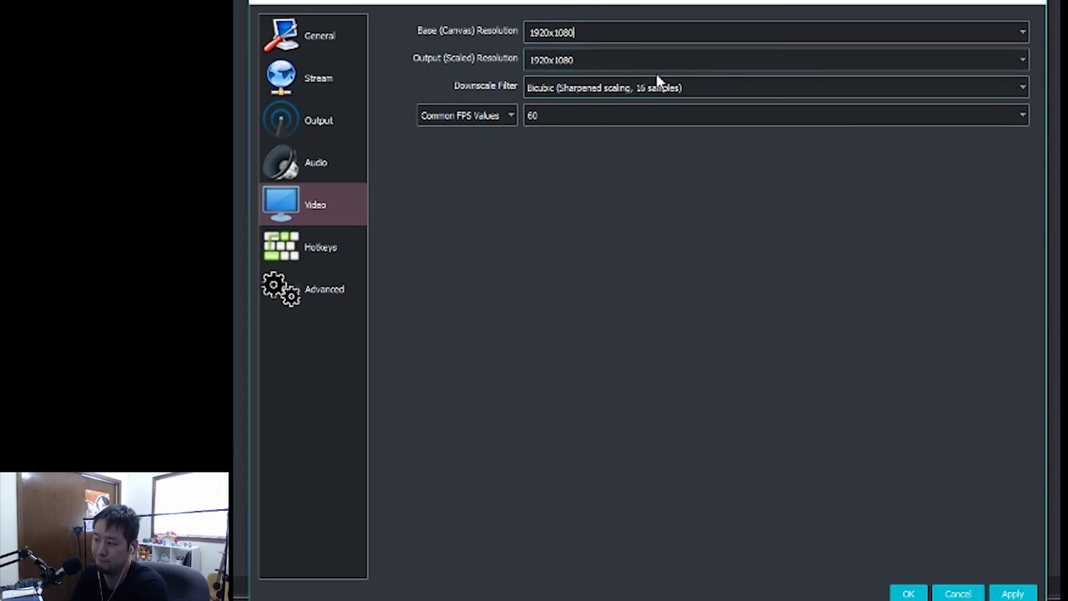
click(915, 32)
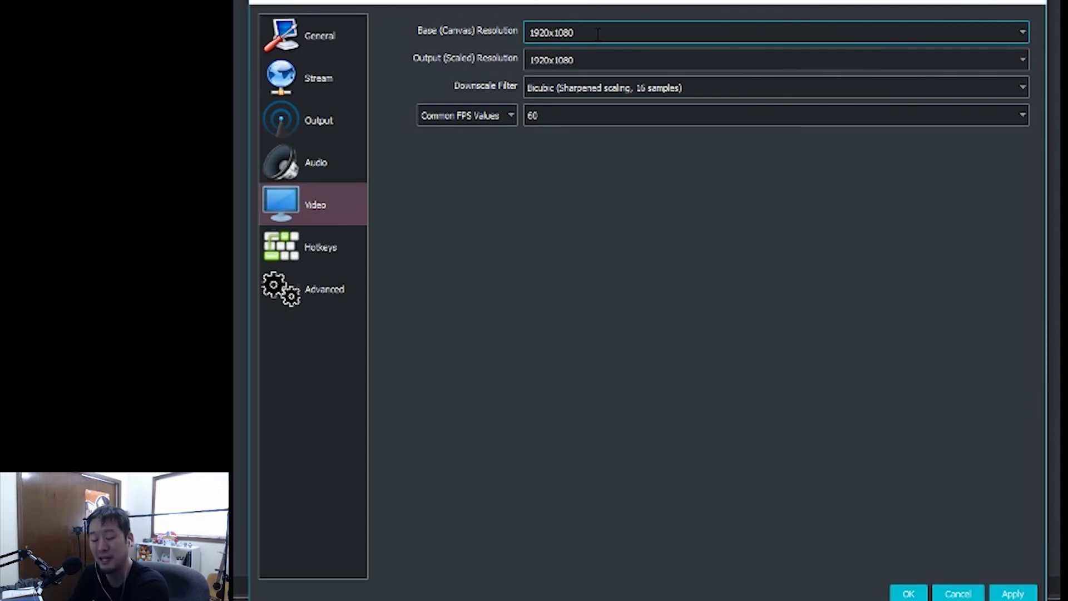
click(1022, 32)
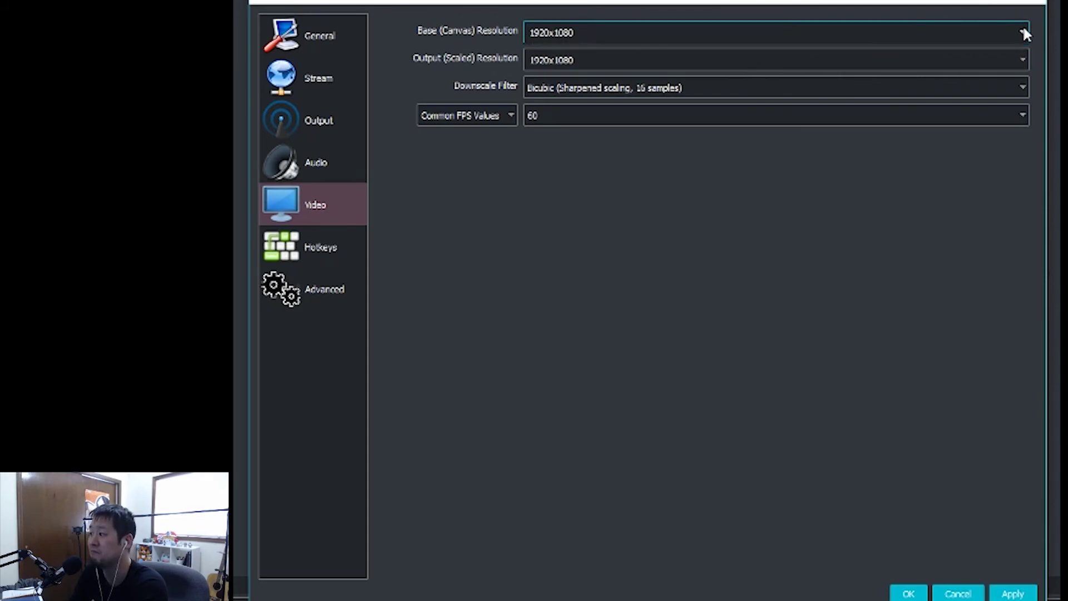
click(1026, 33)
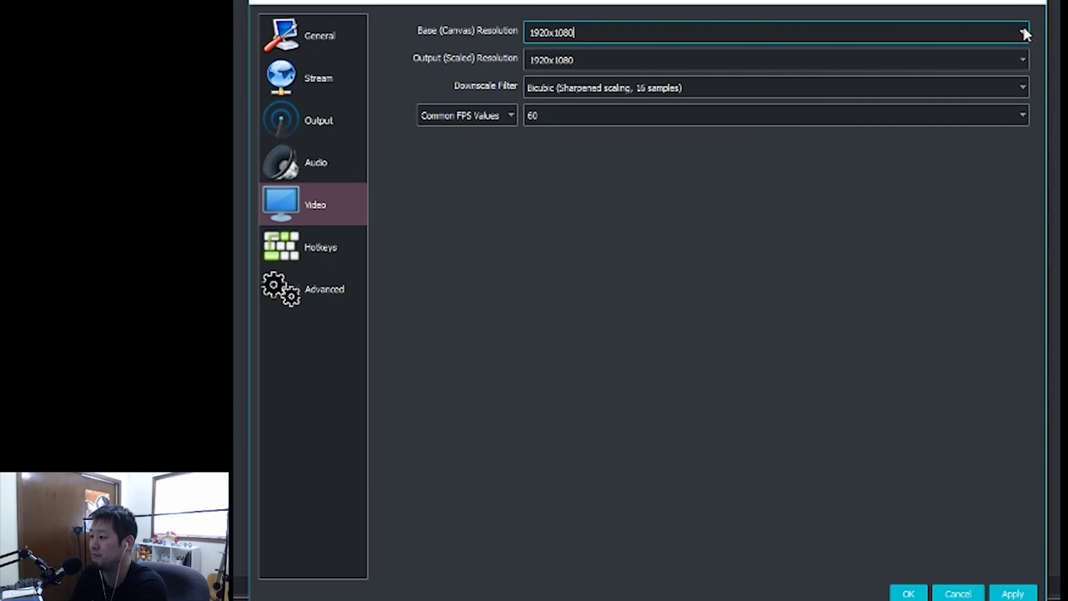
Review the downscale filter and common FPS choices, keep Bicubic and 60 FPS, and confirm the settings
click(1020, 88)
click(1021, 88)
click(903, 114)
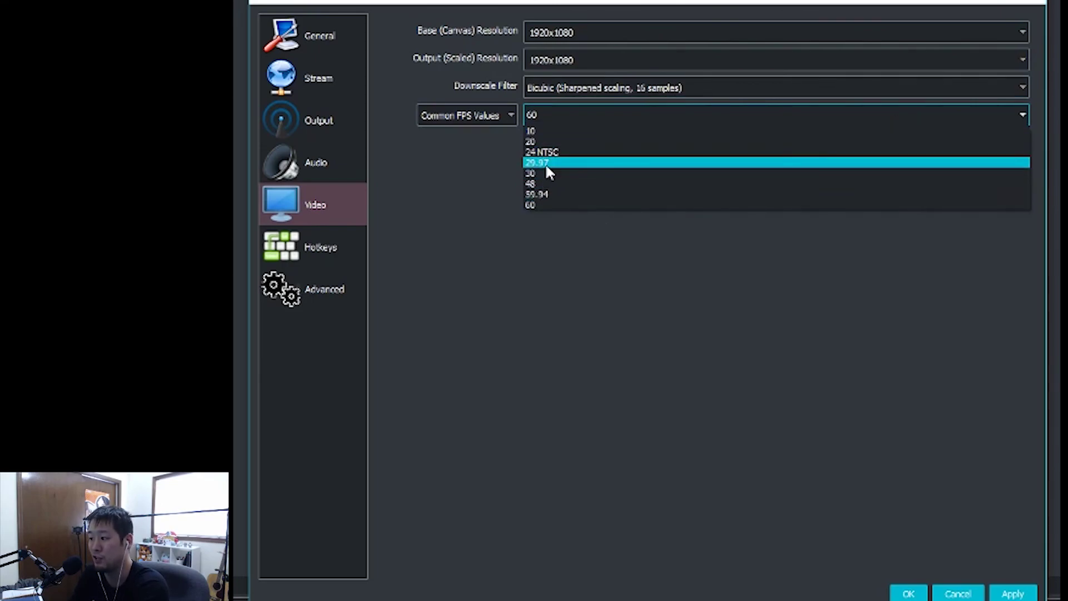
click(673, 295)
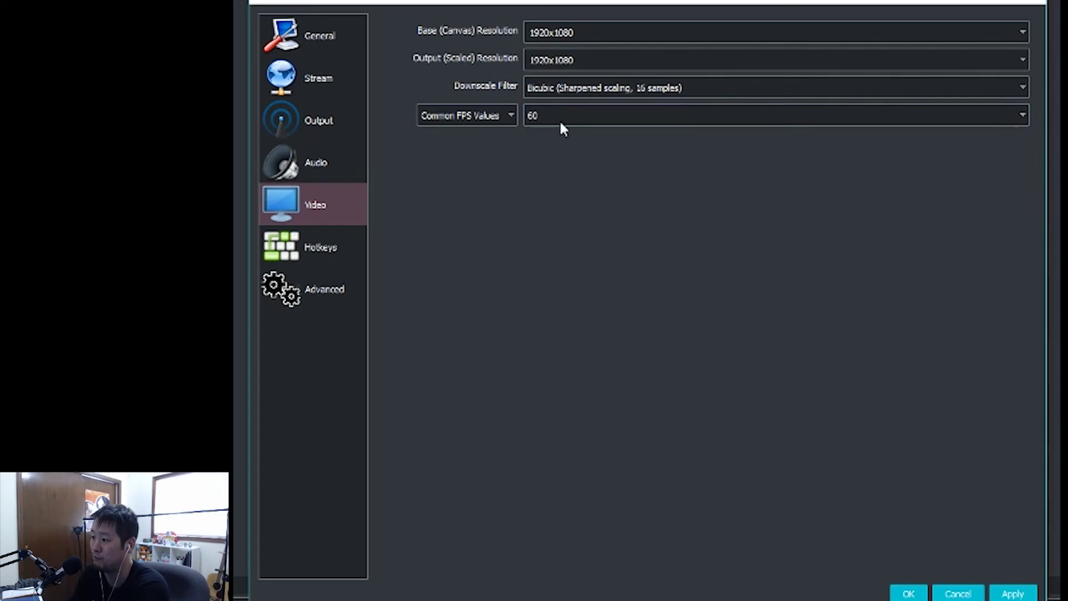
click(506, 116)
click(555, 222)
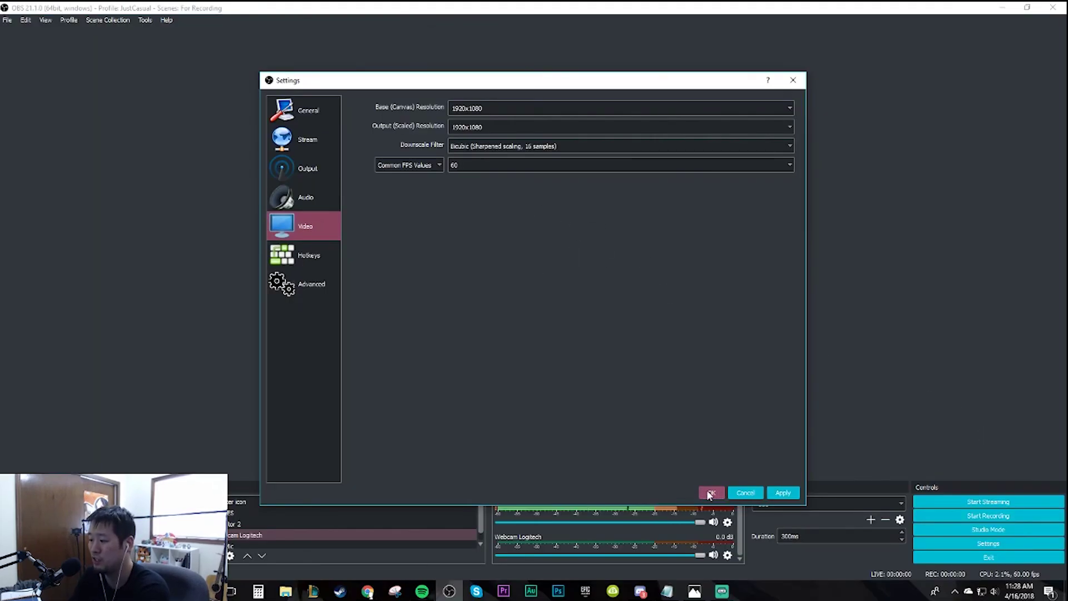
click(909, 594)
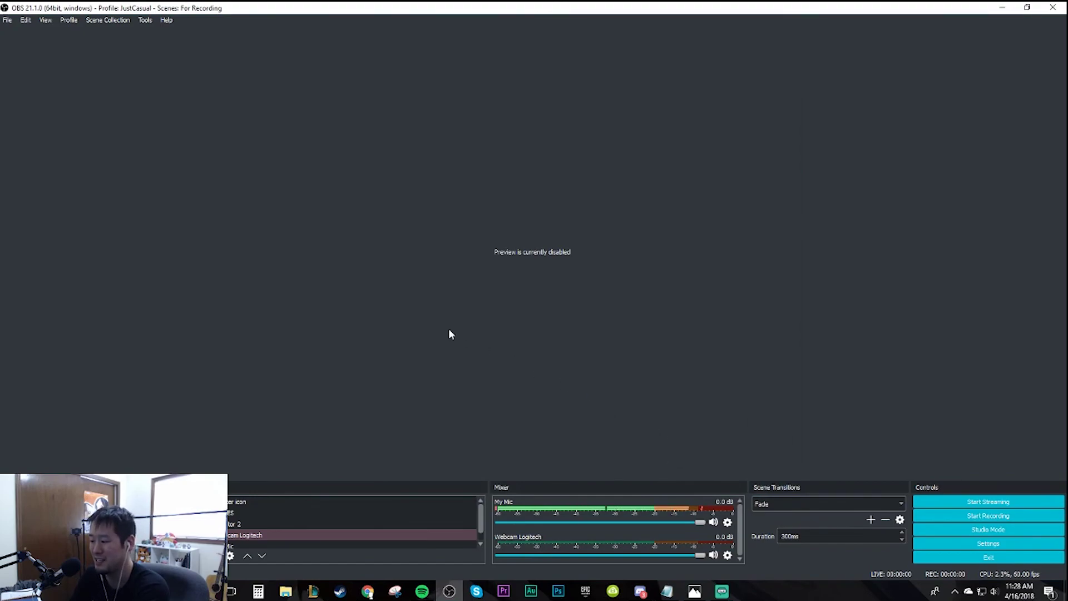